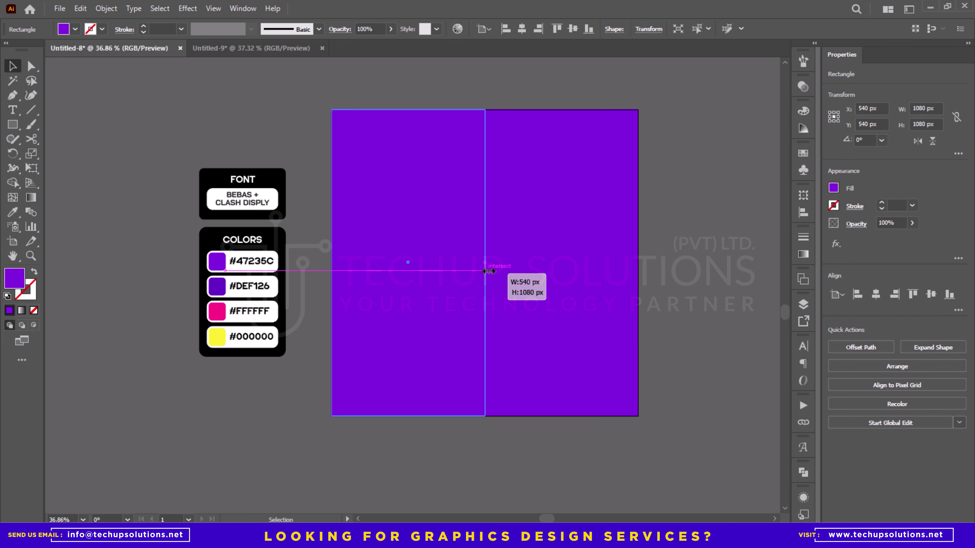
Step: Fill the rectangle covering the artboard's left half with the darker purple swatch labelled #DEF126 and send the inner square behind it
{"action": "key", "text": "i"}
{"action": "left_click", "coordinate": [214, 288]}
{"action": "key", "text": "v"}
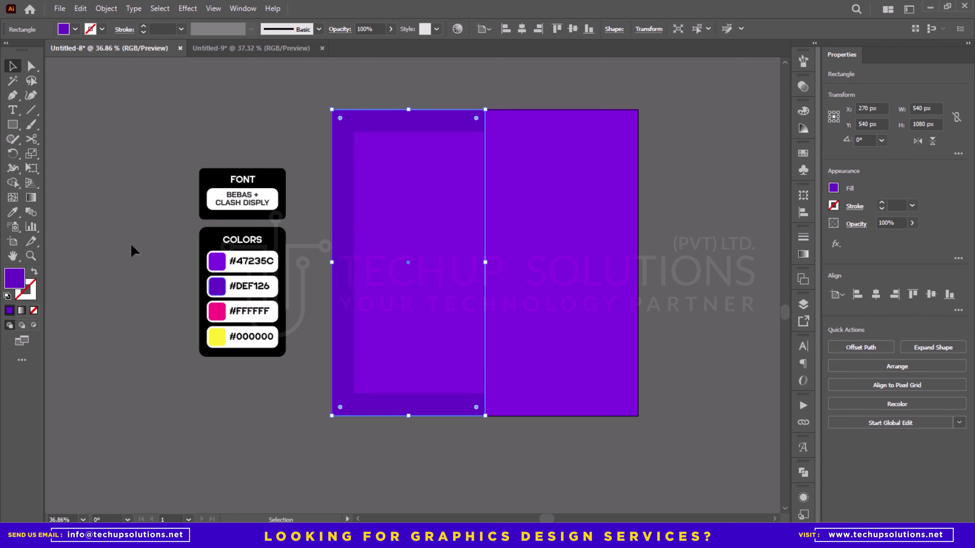
{"action": "left_click", "coordinate": [131, 244]}
{"action": "left_click", "coordinate": [453, 164]}
{"action": "key", "text": "ctrl+["}
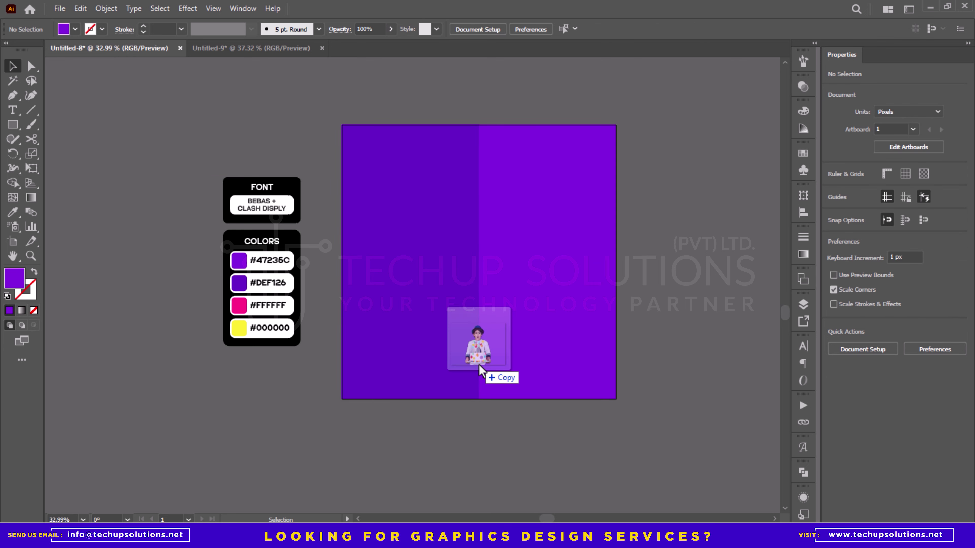
Step: Place the boy-with-cake image on the artboard, scaled to about 1165 px wide and centred horizontally over the lower part
{"action": "left_click_drag", "start_coordinate": [479, 365], "coordinate": [479, 363]}
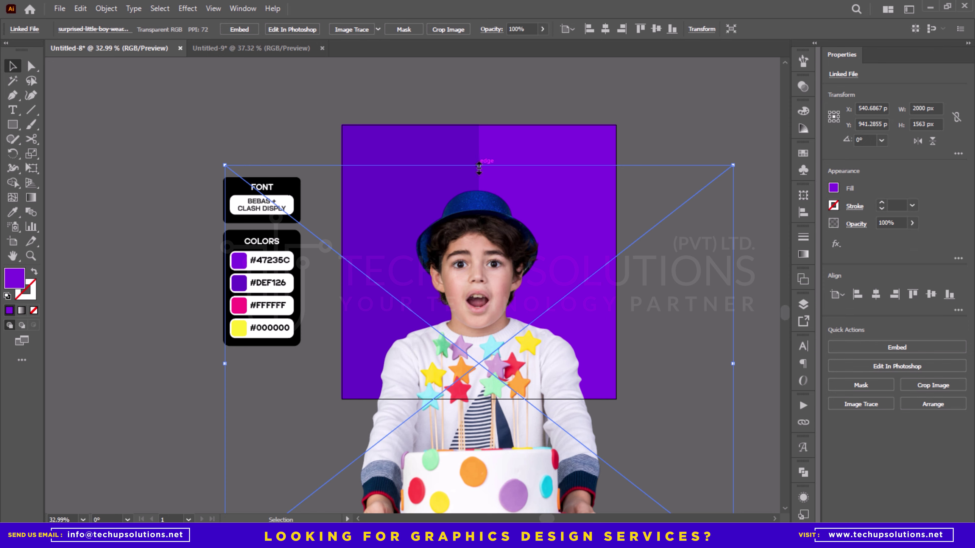
{"action": "left_click_drag", "start_coordinate": [478, 166], "coordinate": [478, 223]}
{"action": "left_click_drag", "start_coordinate": [482, 293], "coordinate": [482, 237]}
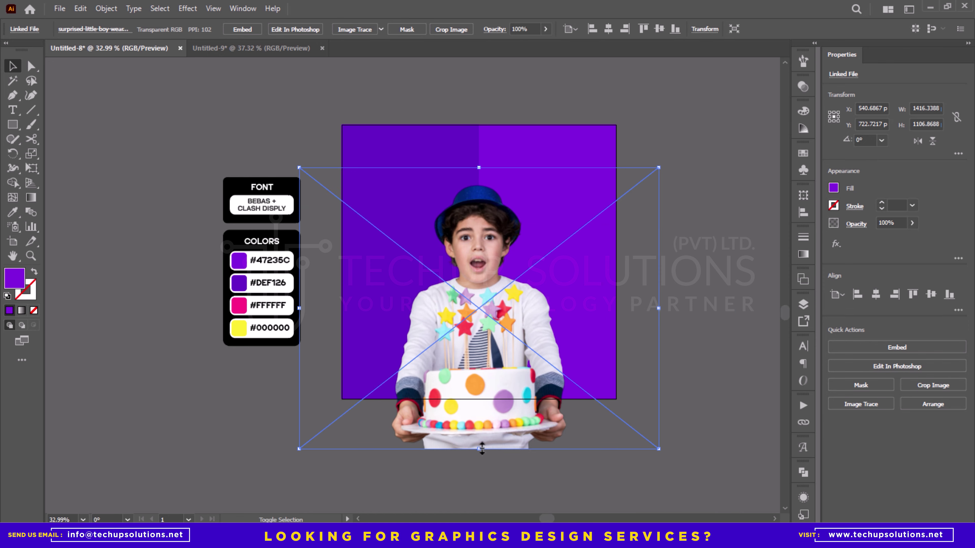
{"action": "left_click_drag", "start_coordinate": [482, 448], "coordinate": [478, 398]}
{"action": "left_click_drag", "start_coordinate": [482, 328], "coordinate": [486, 335]}
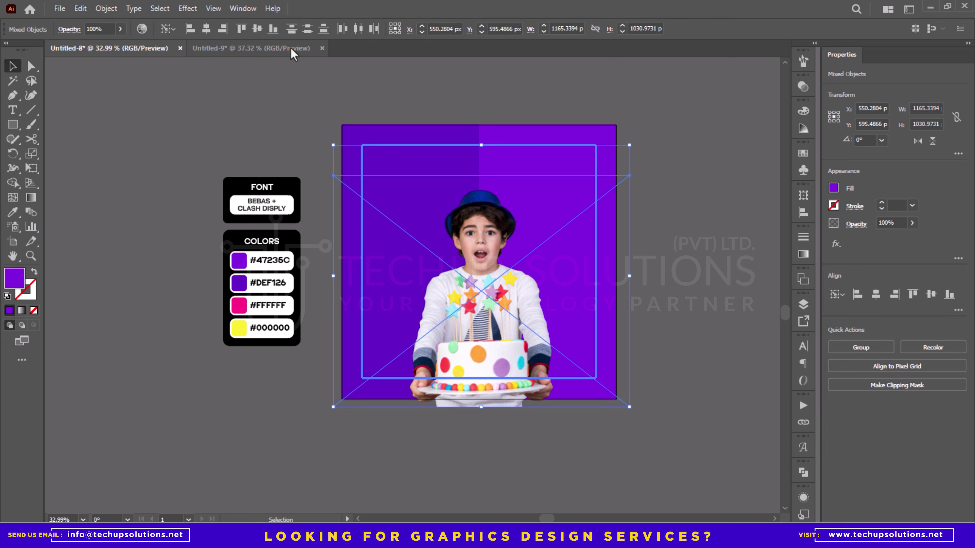
{"action": "left_click", "coordinate": [206, 29]}
{"action": "left_click", "coordinate": [307, 108]}
{"action": "left_click", "coordinate": [497, 257]}
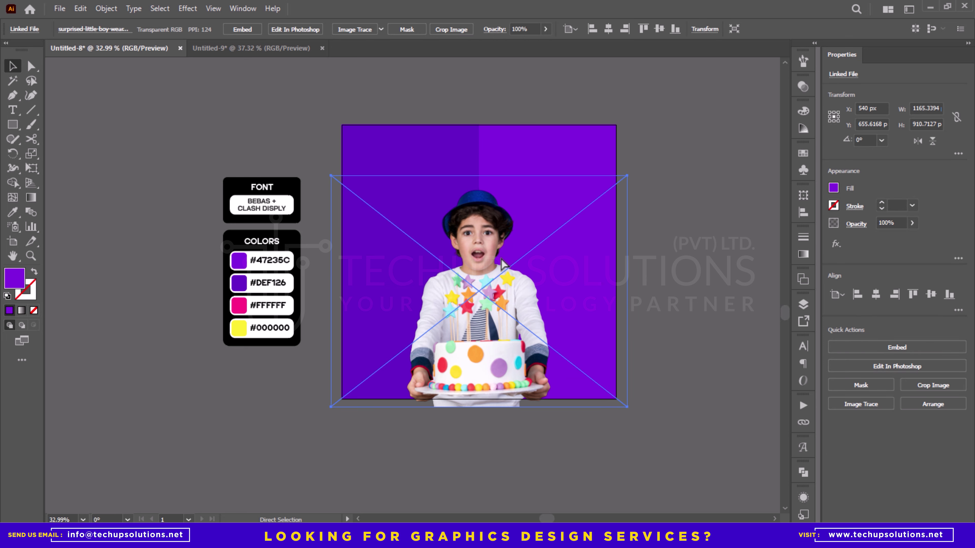
{"action": "left_click", "coordinate": [481, 94]}
{"action": "left_click_drag", "start_coordinate": [488, 227], "coordinate": [524, 278]}
{"action": "key", "text": "ctrl+z"}
Step: Embed the boy's image and adjust its RGB colour balance to turn it into a solid black silhouette
{"action": "left_click", "coordinate": [240, 29]}
{"action": "left_click", "coordinate": [80, 8]}
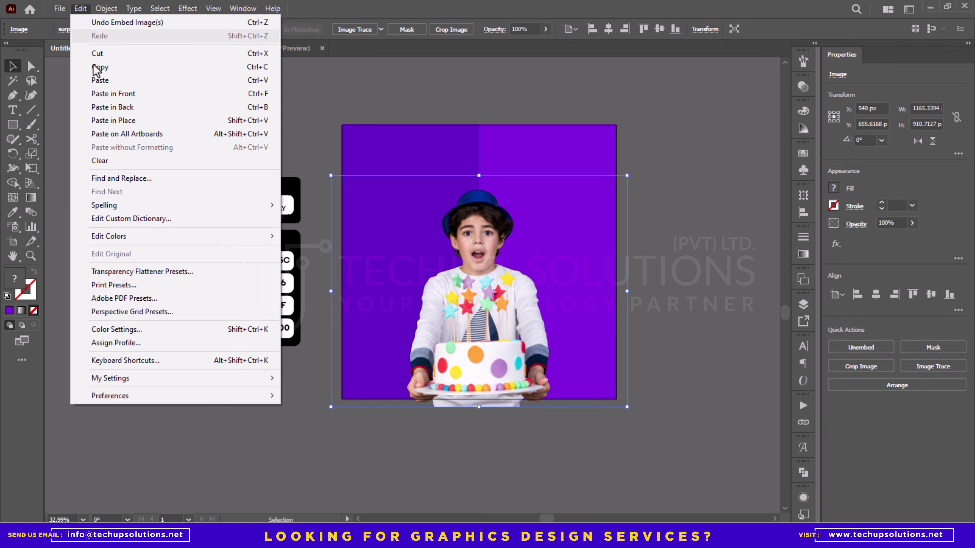
{"action": "mouse_move", "coordinate": [124, 238]}
{"action": "left_click", "coordinate": [370, 268]}
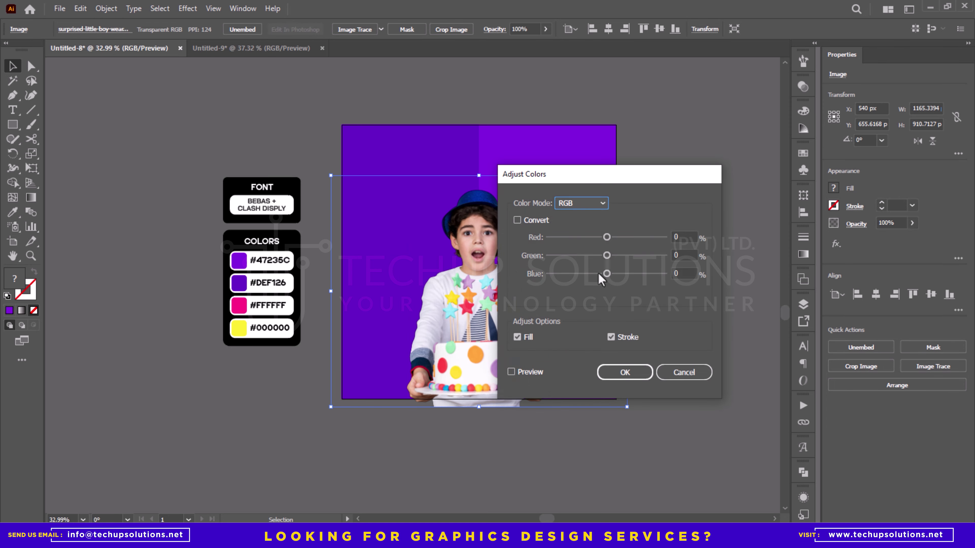
{"action": "left_click", "coordinate": [615, 373]}
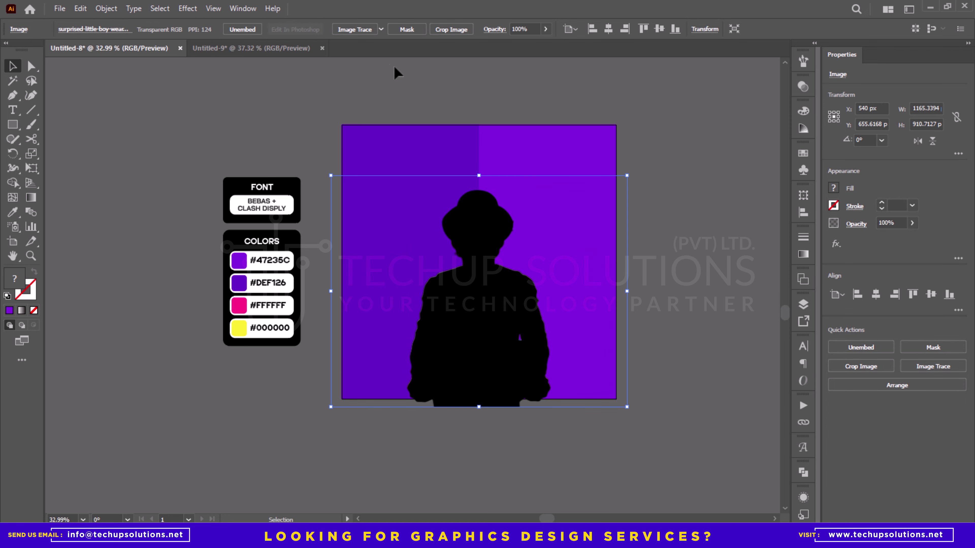
Step: Trace the black silhouette with the Default Image Trace preset, then expand and ungroup the tracing
{"action": "left_click", "coordinate": [354, 30]}
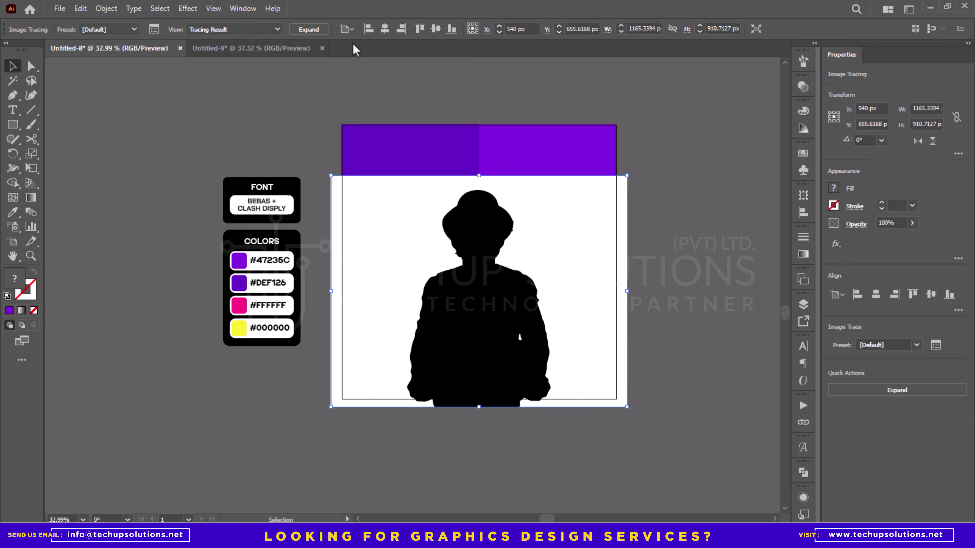
{"action": "left_click", "coordinate": [316, 30]}
{"action": "key", "text": "ctrl+shift+g"}
Step: Delete the white background shape and the small white leftover pieces around the silhouette's arm
{"action": "left_click", "coordinate": [330, 79]}
{"action": "left_click", "coordinate": [378, 221]}
{"action": "key", "text": "Delete"}
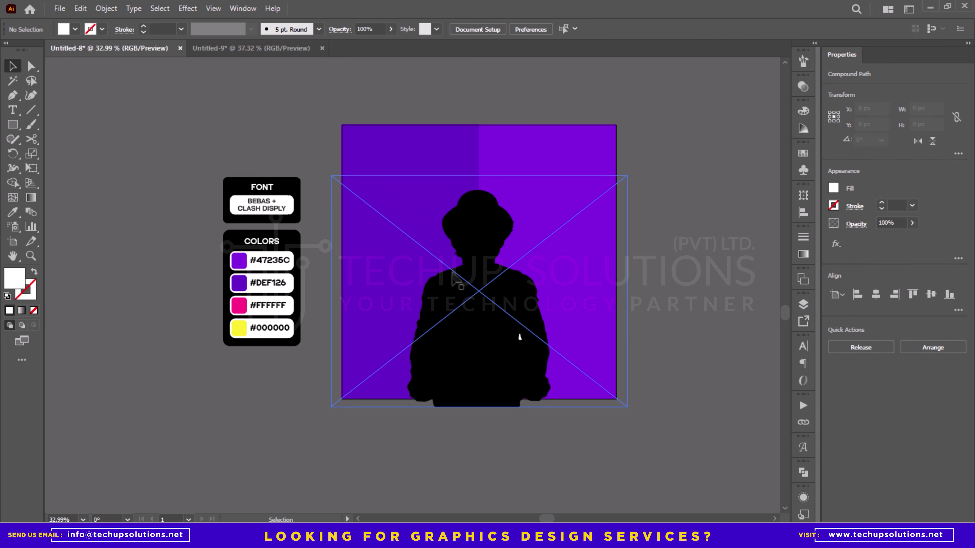
{"action": "left_click", "coordinate": [519, 338]}
{"action": "key", "text": "Delete"}
{"action": "left_click", "coordinate": [523, 394]}
{"action": "key", "text": "Delete"}
{"action": "left_click", "coordinate": [489, 361]}
{"action": "left_click", "coordinate": [528, 253], "text": "shift"}
{"action": "right_click", "coordinate": [528, 252]}
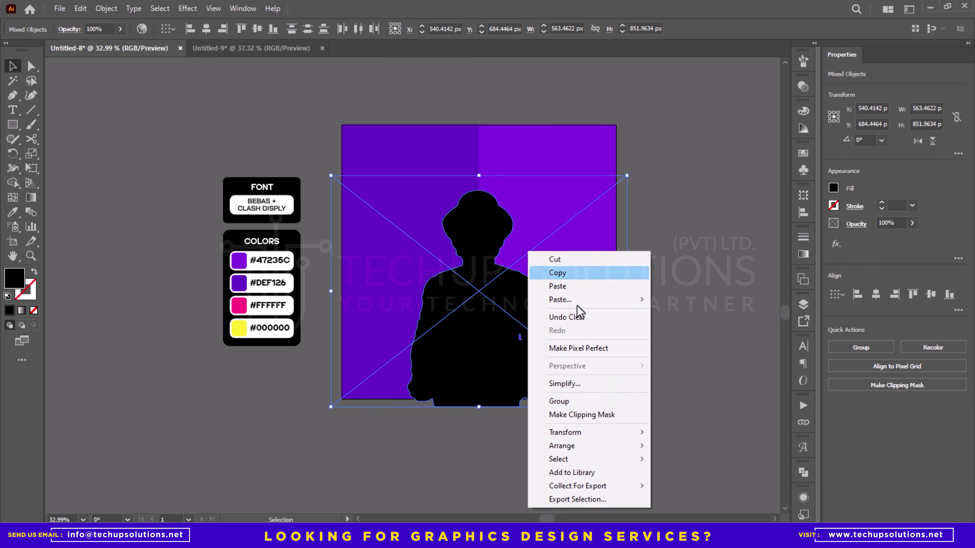
{"action": "left_click", "coordinate": [663, 389]}
Step: Duplicate the black silhouette straight downward and clip the boy's photo with the original silhouette as a clipping mask
{"action": "left_click_drag", "start_coordinate": [518, 313], "coordinate": [518, 450]}
{"action": "left_click", "coordinate": [518, 283], "text": "shift"}
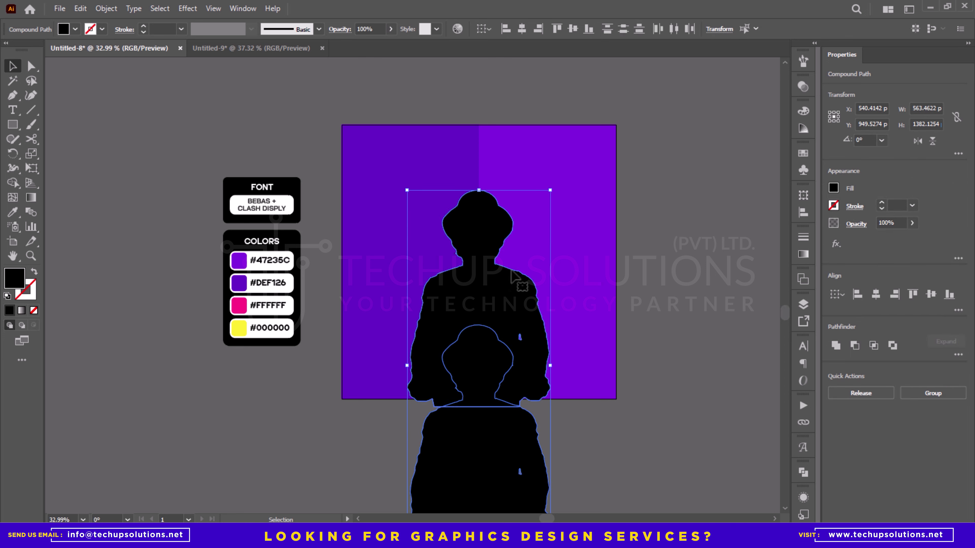
{"action": "left_click", "coordinate": [518, 252]}
{"action": "left_click", "coordinate": [480, 257], "text": "shift"}
{"action": "right_click", "coordinate": [479, 257]}
{"action": "left_click", "coordinate": [532, 420]}
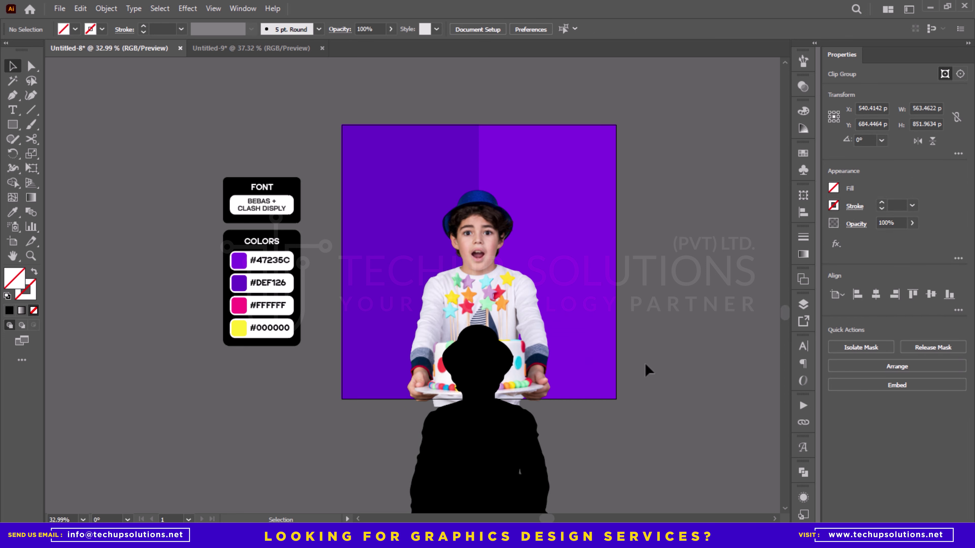
Step: Align the silhouette copy vertically with the masked photo and send it behind the boy
{"action": "left_click", "coordinate": [488, 345], "text": "shift"}
{"action": "left_click", "coordinate": [496, 295]}
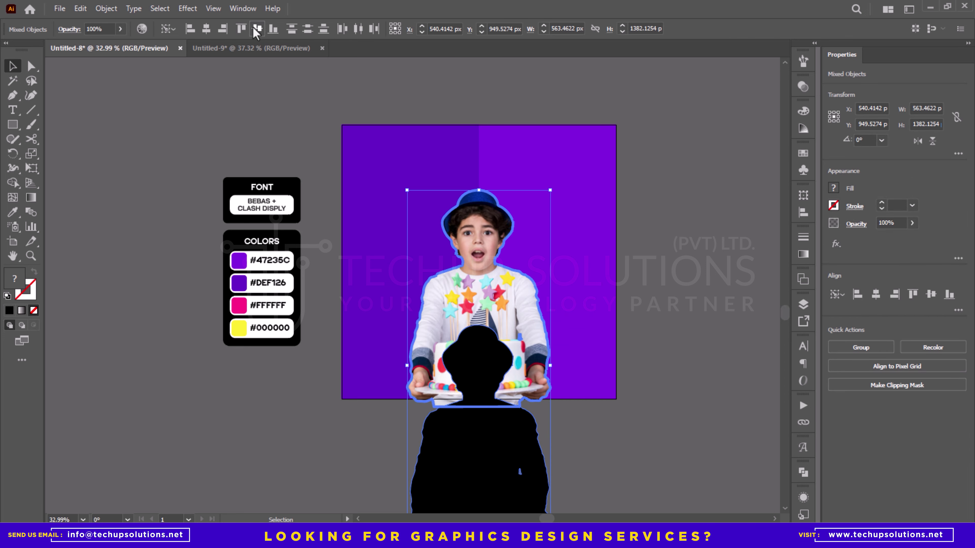
{"action": "left_click", "coordinate": [255, 30]}
{"action": "left_click", "coordinate": [322, 100]}
{"action": "left_click", "coordinate": [477, 287]}
{"action": "key", "text": "ctrl+["}
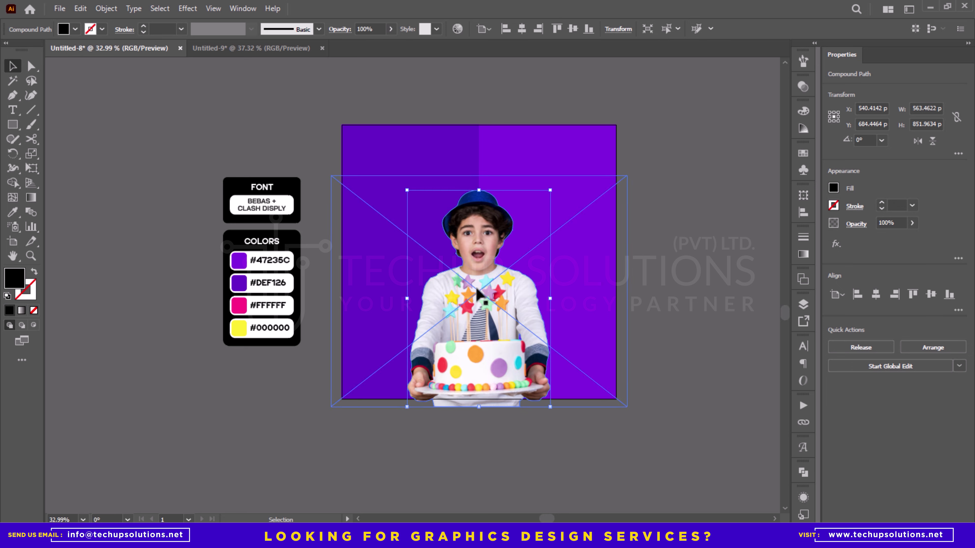
Step: Offset the silhouette's path outward by 9 px with Miter joins
{"action": "left_click", "coordinate": [108, 9]}
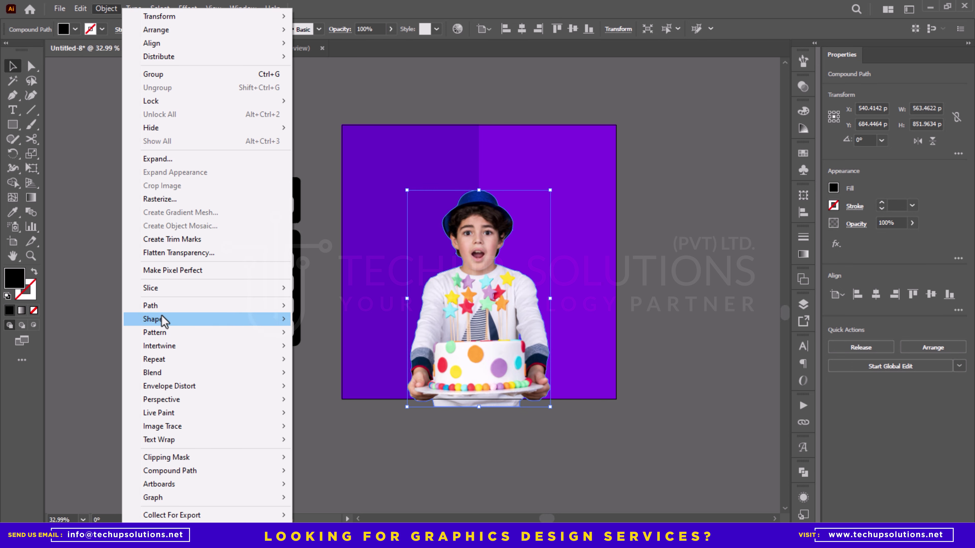
{"action": "mouse_move", "coordinate": [165, 307]}
{"action": "left_click", "coordinate": [339, 350]}
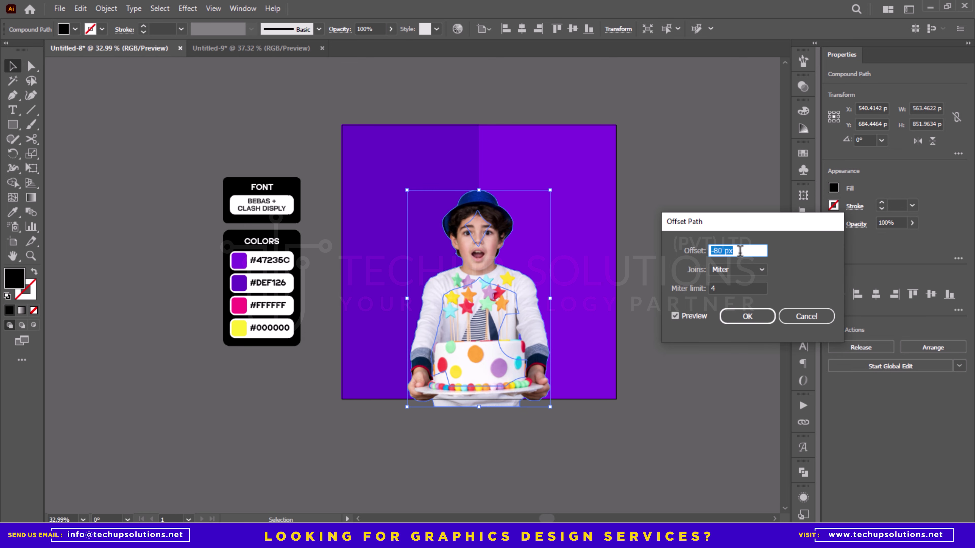
{"action": "scroll", "coordinate": [740, 250], "scroll_direction": "up", "scroll_amount": 20}
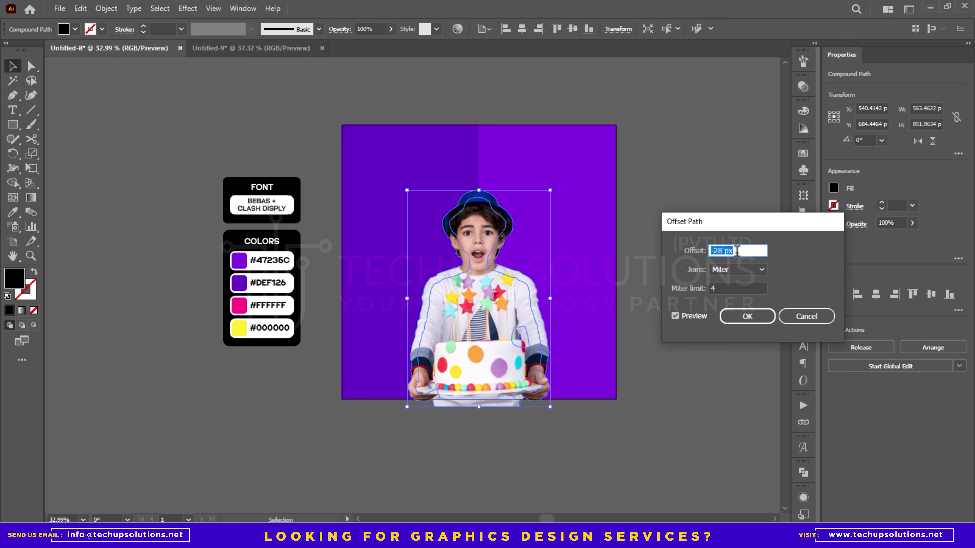
{"action": "scroll", "coordinate": [737, 251], "scroll_direction": "up", "scroll_amount": 20}
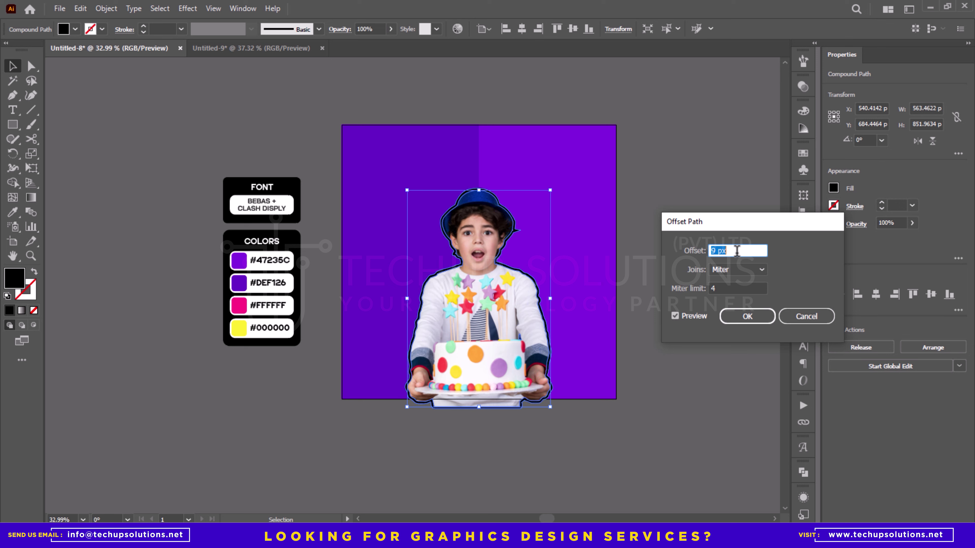
{"action": "key", "text": "Return"}
{"action": "left_click", "coordinate": [698, 291]}
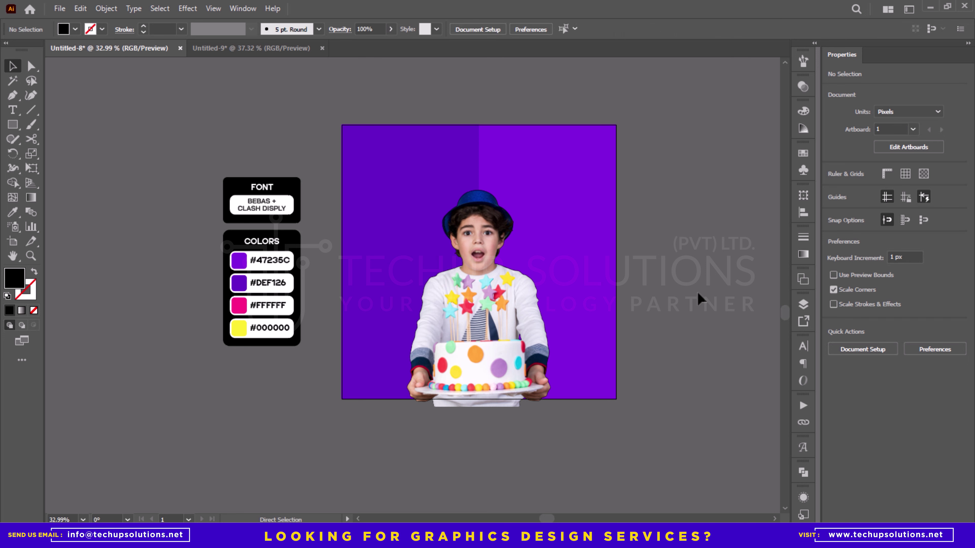
Step: Paste the offset outline in front and remove the stray spike beside the head
{"action": "key", "text": "ctrl+f"}
{"action": "key", "text": "z"}
{"action": "left_click_drag", "start_coordinate": [497, 224], "coordinate": [698, 247]}
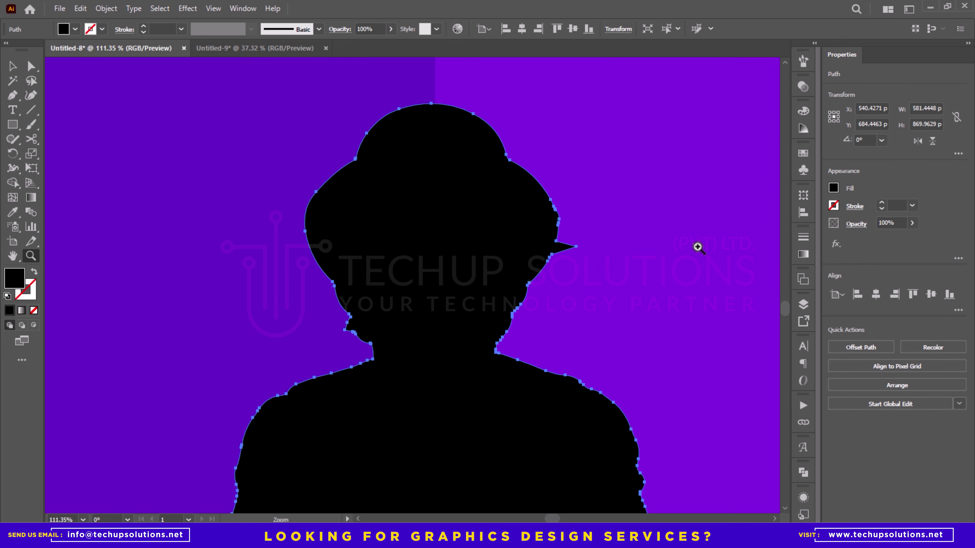
{"action": "left_click", "coordinate": [576, 248]}
{"action": "key", "text": "z"}
{"action": "left_click_drag", "start_coordinate": [523, 268], "coordinate": [246, 280]}
Step: Fill the offset silhouette with the yellow swatch labelled #000000 from the colour palette
{"action": "key", "text": "a"}
{"action": "left_click", "coordinate": [482, 256]}
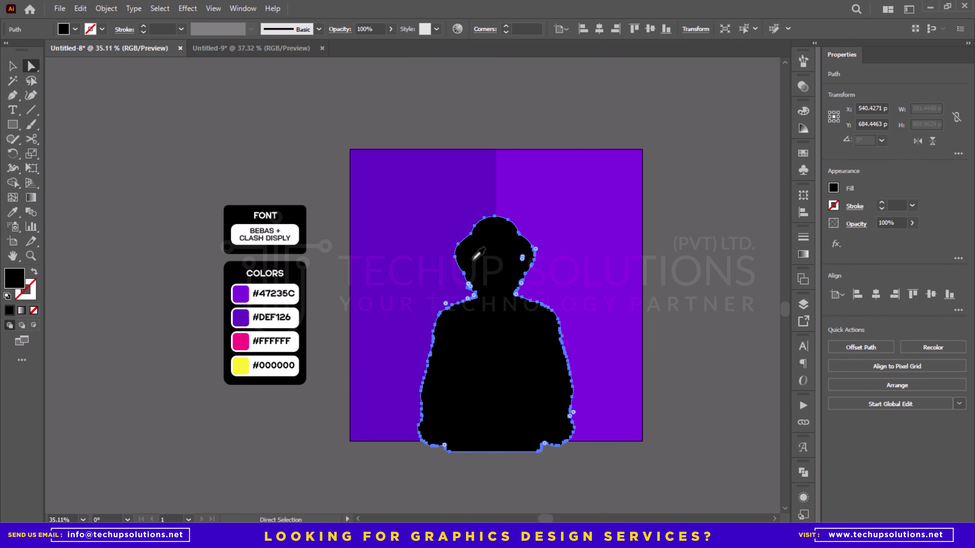
{"action": "key", "text": "i"}
{"action": "left_click", "coordinate": [241, 374]}
{"action": "left_click", "coordinate": [243, 368]}
{"action": "key", "text": "v"}
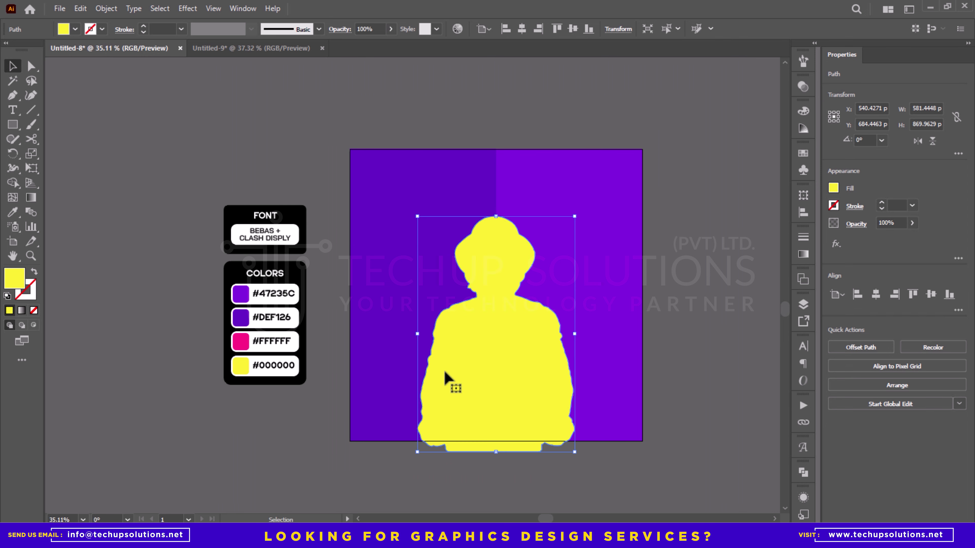
{"action": "key", "text": "ctrl+2"}
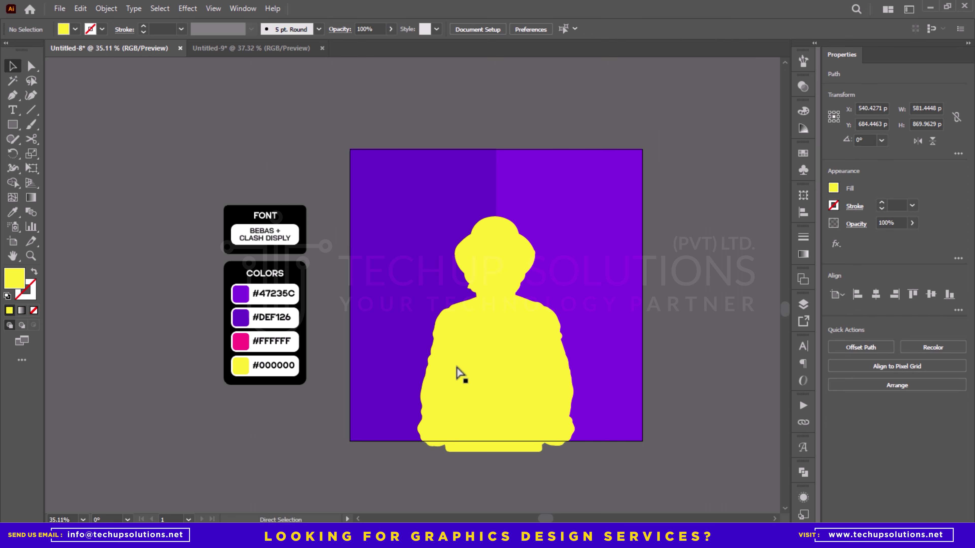
{"action": "left_click", "coordinate": [470, 357]}
{"action": "key", "text": "ctrl+2"}
{"action": "left_click", "coordinate": [470, 357]}
{"action": "key", "text": "ctrl+2"}
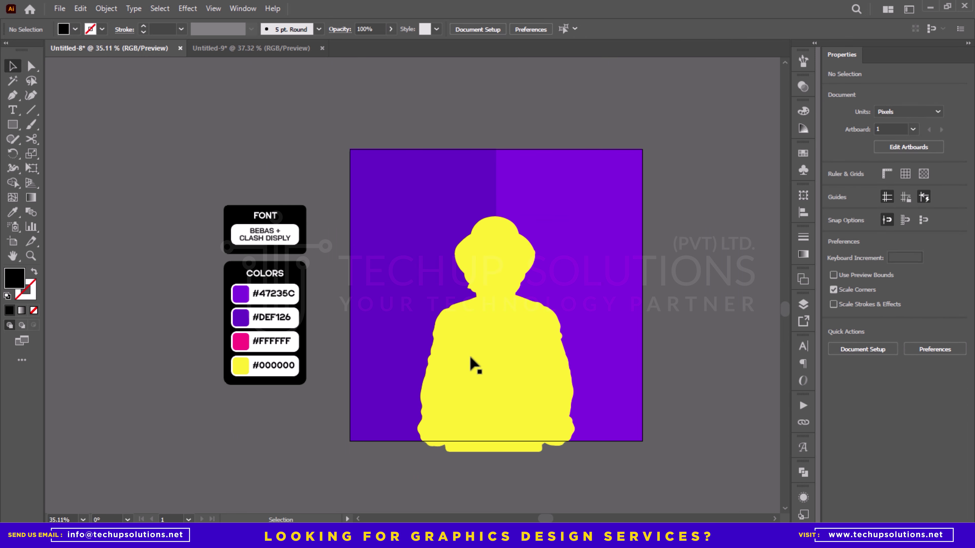
{"action": "key", "text": "ctrl+alt+2"}
Step: Send the yellow silhouette behind the boy's photo so it forms an outline around him
{"action": "left_click", "coordinate": [706, 182]}
{"action": "left_click", "coordinate": [509, 270]}
{"action": "key", "text": "a"}
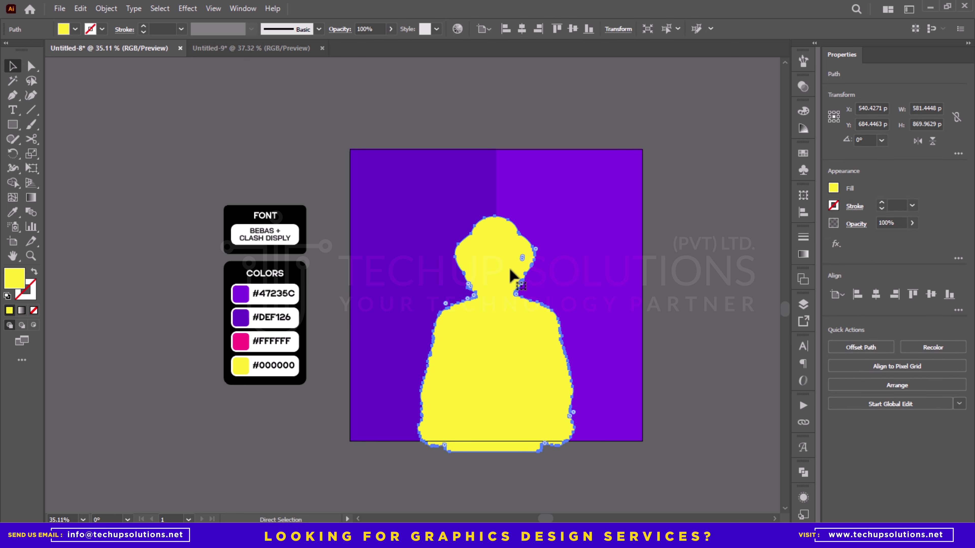
{"action": "key", "text": "ctrl+["}
{"action": "key", "text": "v"}
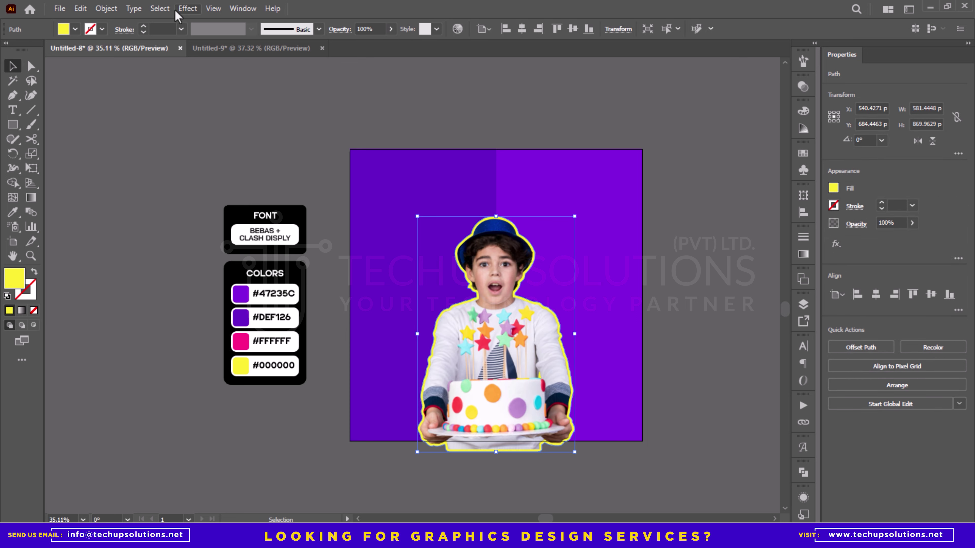
Step: Apply a Gaussian Blur with a radius of about 28 pixels to the yellow outline shape
{"action": "left_click", "coordinate": [188, 8]}
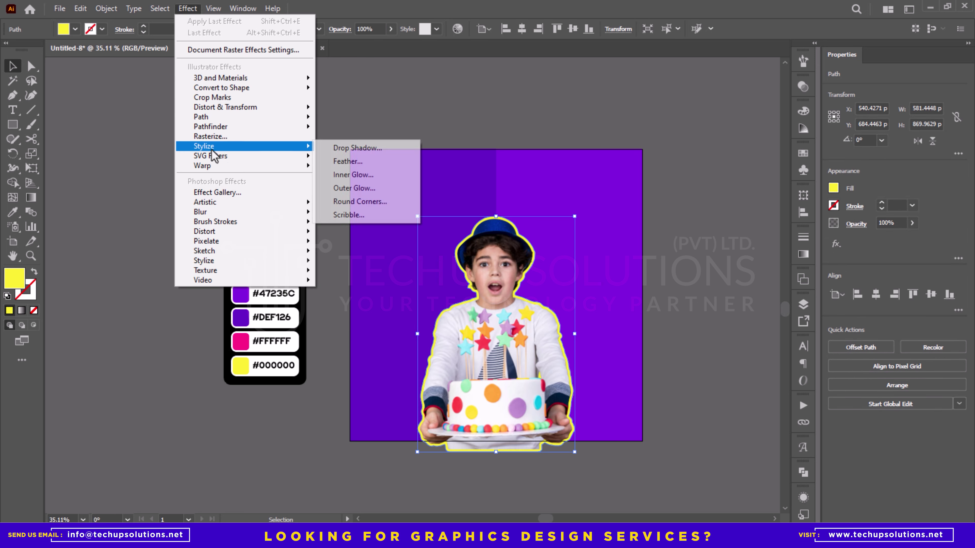
{"action": "left_click", "coordinate": [346, 212]}
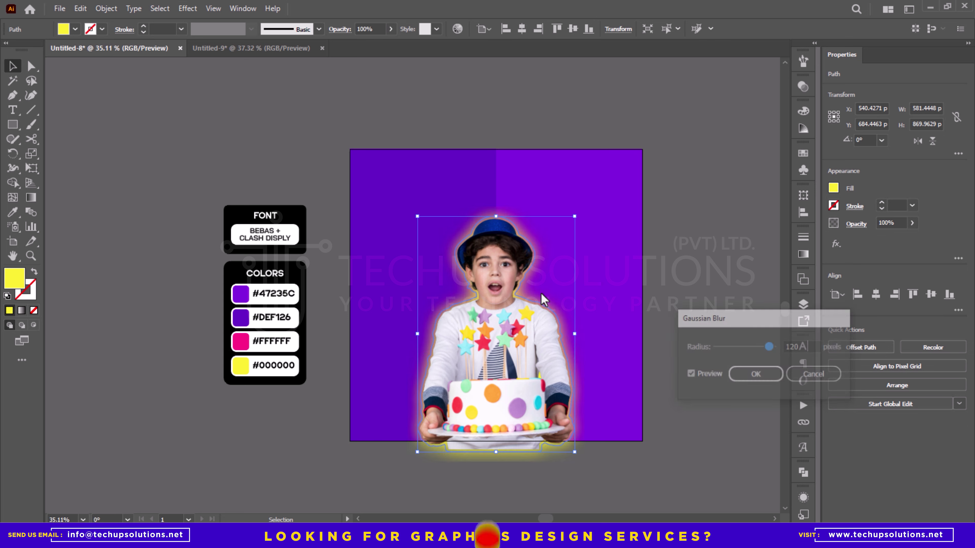
{"action": "left_click_drag", "start_coordinate": [763, 348], "coordinate": [755, 348]}
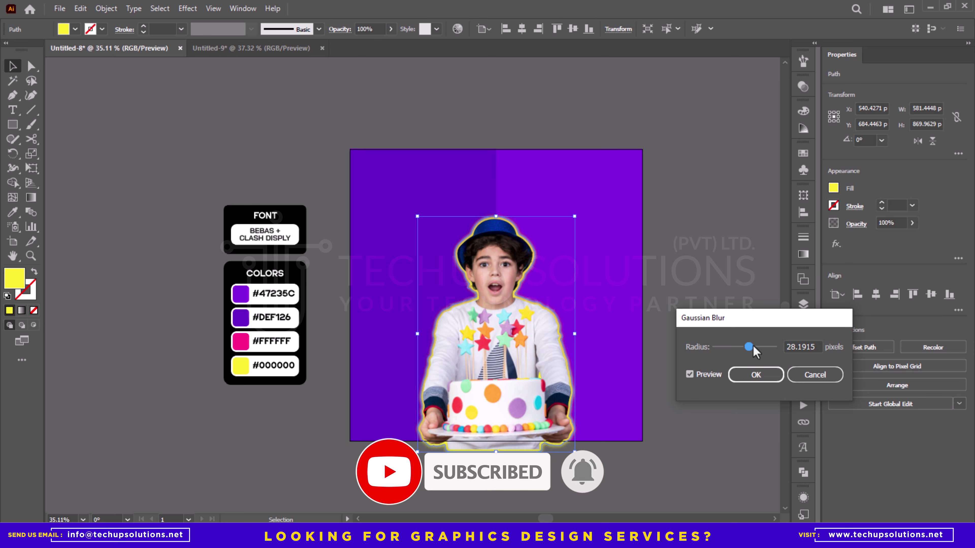
{"action": "left_click_drag", "start_coordinate": [754, 346], "coordinate": [755, 346]}
{"action": "left_click", "coordinate": [757, 373]}
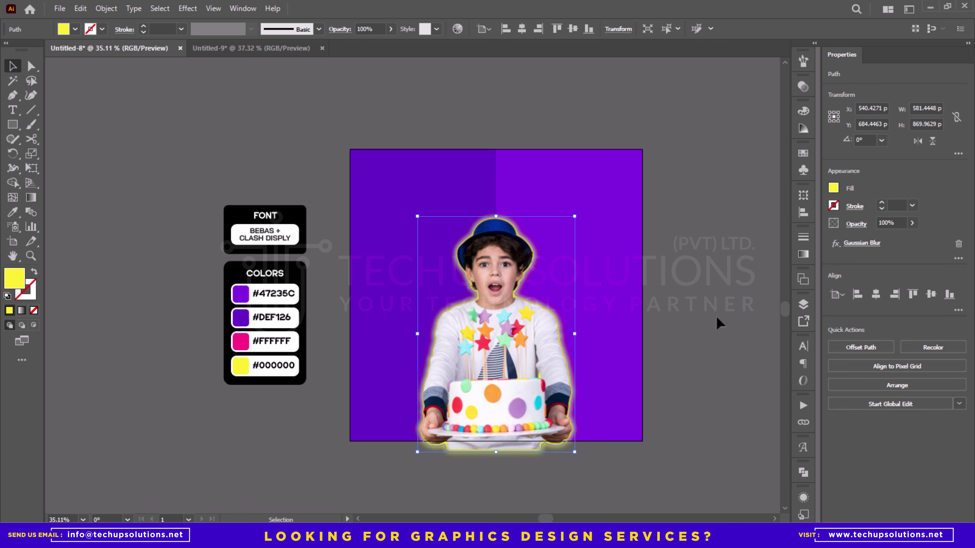
{"action": "left_click", "coordinate": [712, 308]}
Step: Group the masked boy photo with the blurred yellow glow behind it
{"action": "key", "text": "z"}
{"action": "mouse_move", "coordinate": [517, 289]}
{"action": "left_mouse_down"}
{"action": "mouse_move", "coordinate": [574, 289]}
{"action": "mouse_move", "coordinate": [531, 289]}
{"action": "left_mouse_up"}
{"action": "key", "text": "v"}
{"action": "left_click", "coordinate": [473, 230]}
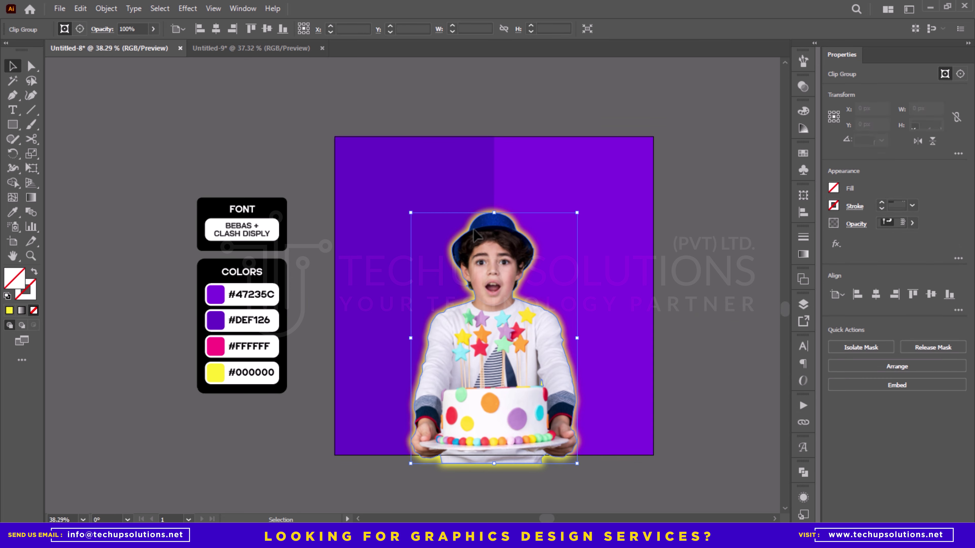
{"action": "left_click", "coordinate": [472, 219], "text": "shift"}
{"action": "key", "text": "ctrl+g"}
{"action": "left_click", "coordinate": [740, 172]}
{"action": "left_click_drag", "start_coordinate": [462, 281], "coordinate": [526, 311]}
{"action": "key", "text": "ctrl+z"}
Step: Add the point text "HAPPY BIRTHDAY TO ME" in the empty area beside the artboard
{"action": "left_click", "coordinate": [701, 199]}
{"action": "key", "text": "space"}
{"action": "left_click_drag", "start_coordinate": [700, 230], "coordinate": [693, 221]}
{"action": "key", "text": "t"}
{"action": "left_click", "coordinate": [679, 368]}
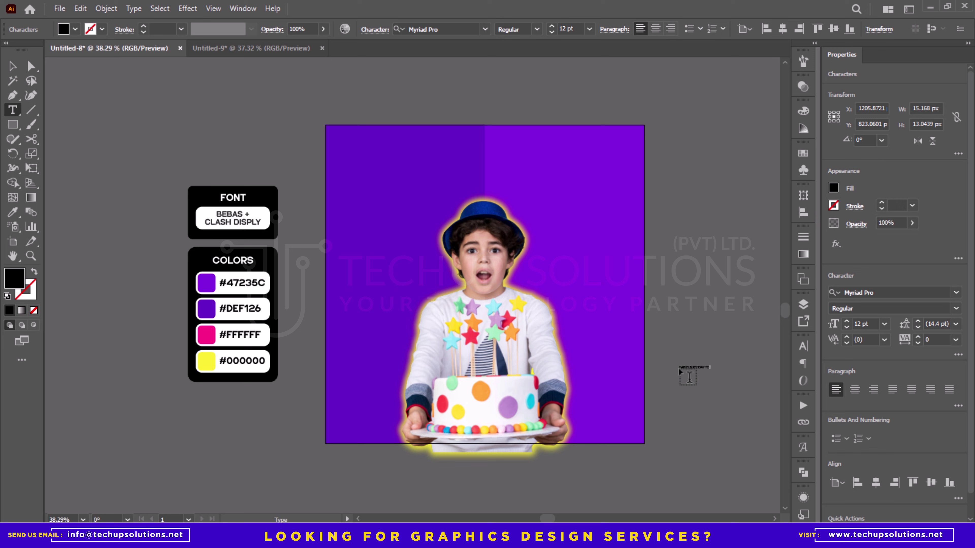
{"action": "key", "text": "Escape"}
Step: Set the birthday text in Bebas Neue Bold, taking its base style from the FONT sample, and enlarge it to about 48 pt
{"action": "key", "text": "i"}
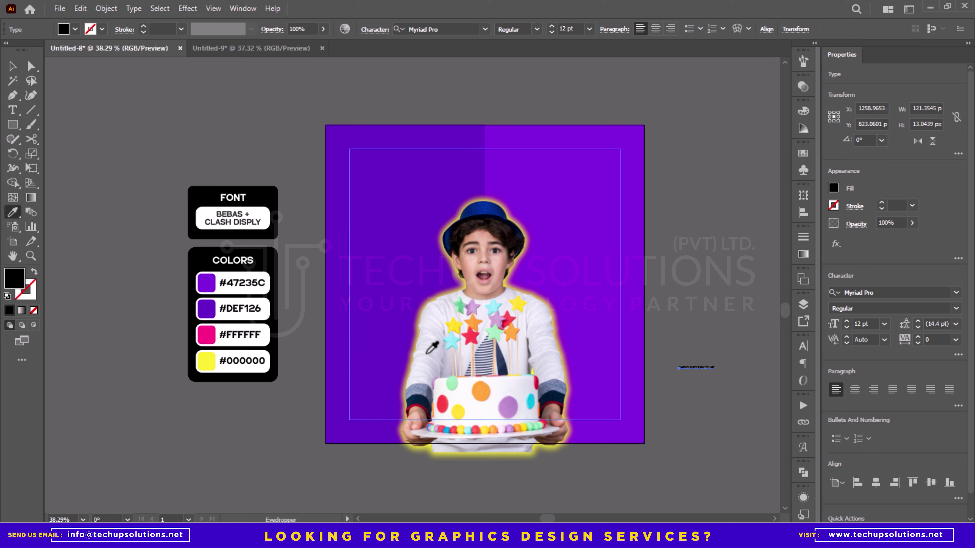
{"action": "left_click", "coordinate": [242, 218]}
{"action": "type", "text": "BEba"}
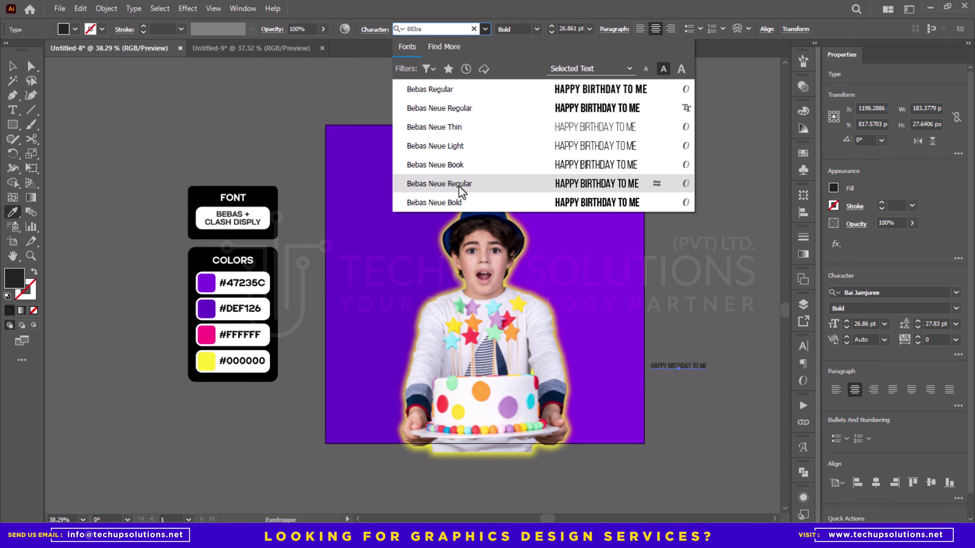
{"action": "left_click", "coordinate": [459, 200]}
{"action": "key", "text": "v"}
{"action": "left_click_drag", "start_coordinate": [708, 369], "coordinate": [751, 369]}
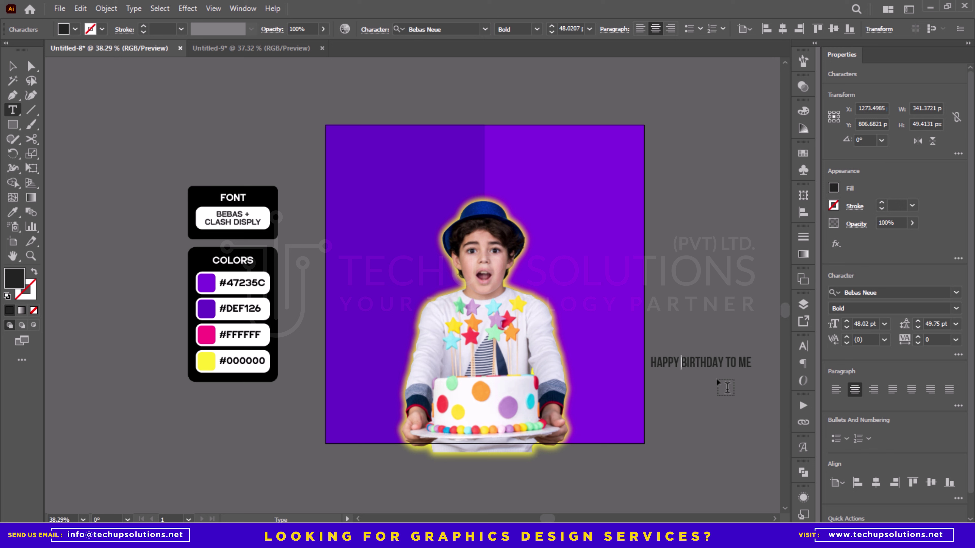
Step: Break the birthday text into four left-aligned lines reading HAPPY, BIRTH, DAY TO and ME
{"action": "key", "text": "Return"}
{"action": "key", "text": "ctrl"}
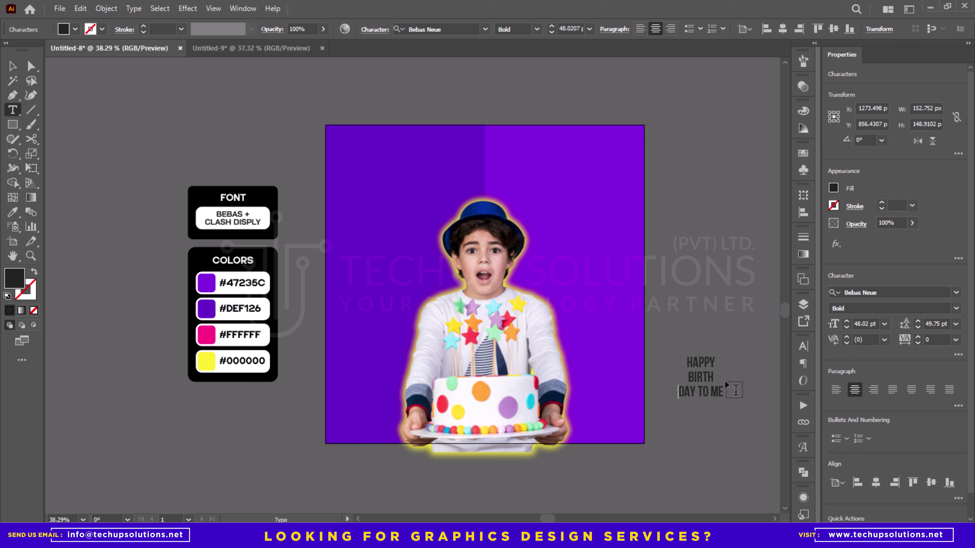
{"action": "key", "text": "Return"}
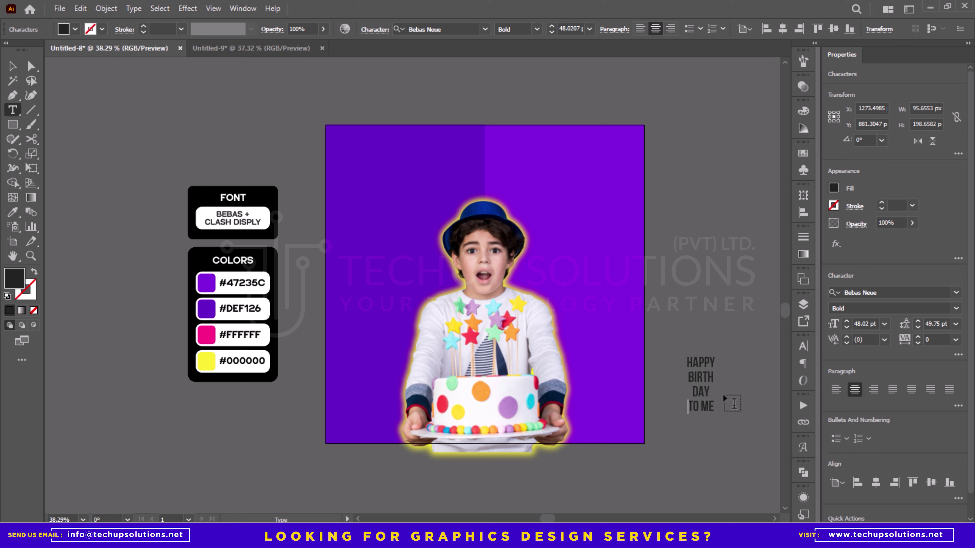
{"action": "key", "text": "Escape"}
{"action": "left_click", "coordinate": [836, 389]}
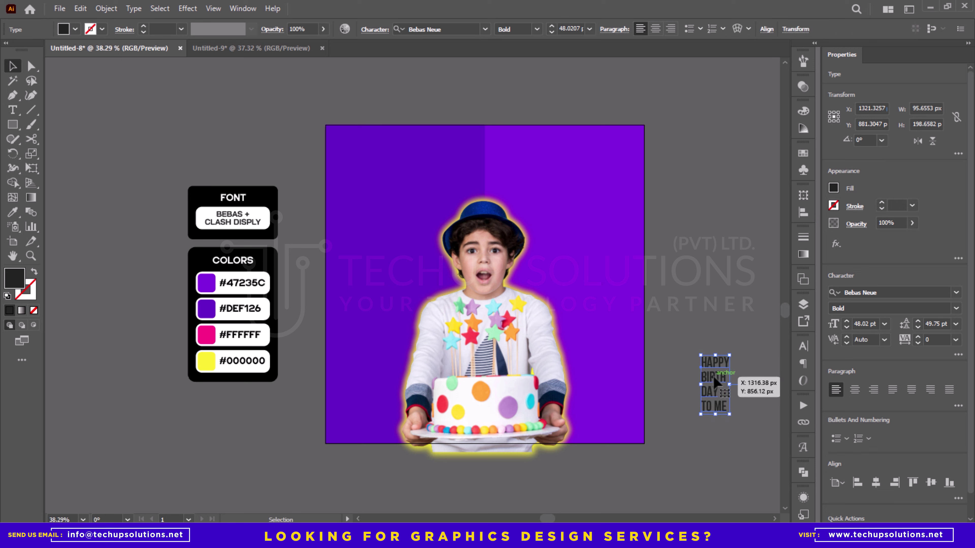
{"action": "left_click", "coordinate": [719, 403]}
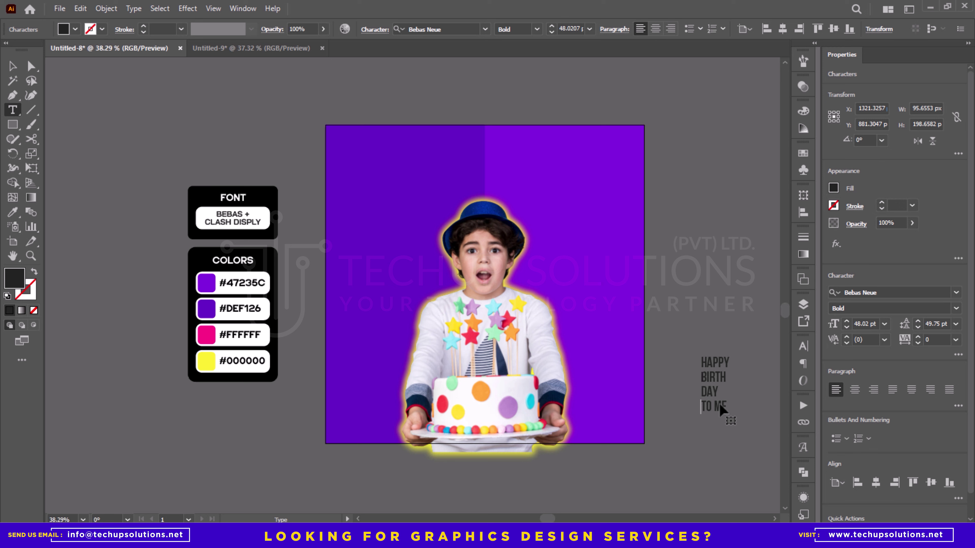
{"action": "key", "text": "BackSpace"}
{"action": "key", "text": "ctrl+Right"}
{"action": "key", "text": "Return"}
{"action": "key", "text": "Escape"}
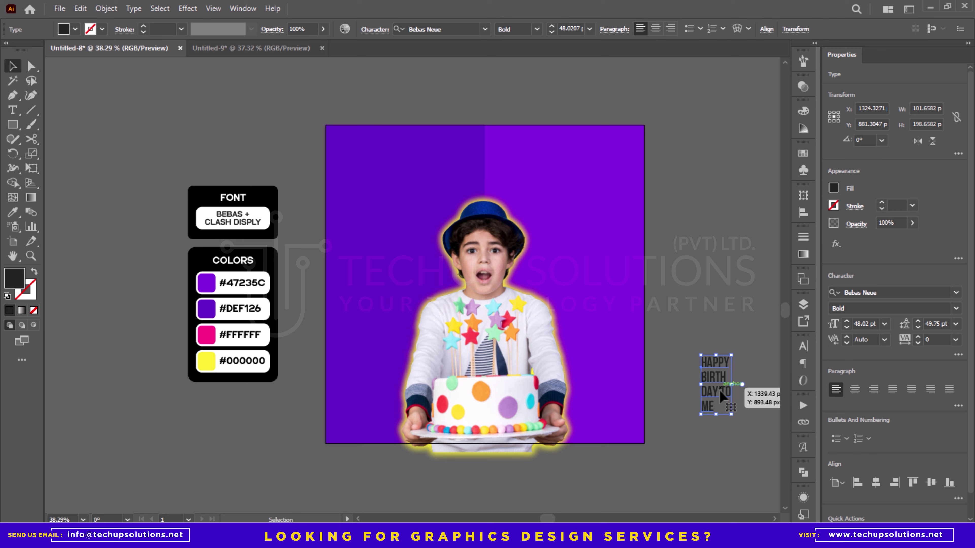
Step: Move the birthday text onto the artboard's left half and set its font size to 243 pt
{"action": "left_click_drag", "start_coordinate": [718, 389], "coordinate": [371, 269]}
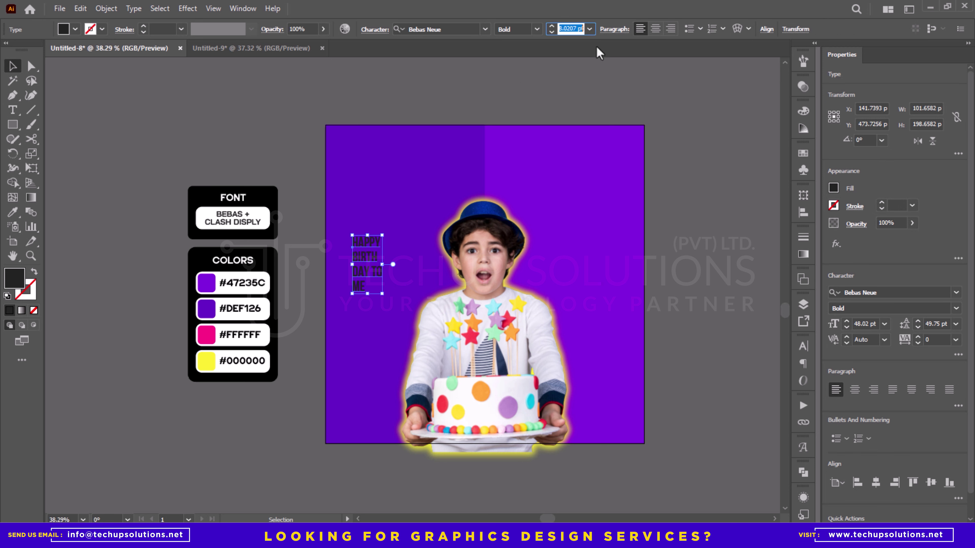
{"action": "type", "text": "243"}
{"action": "key", "text": "Return"}
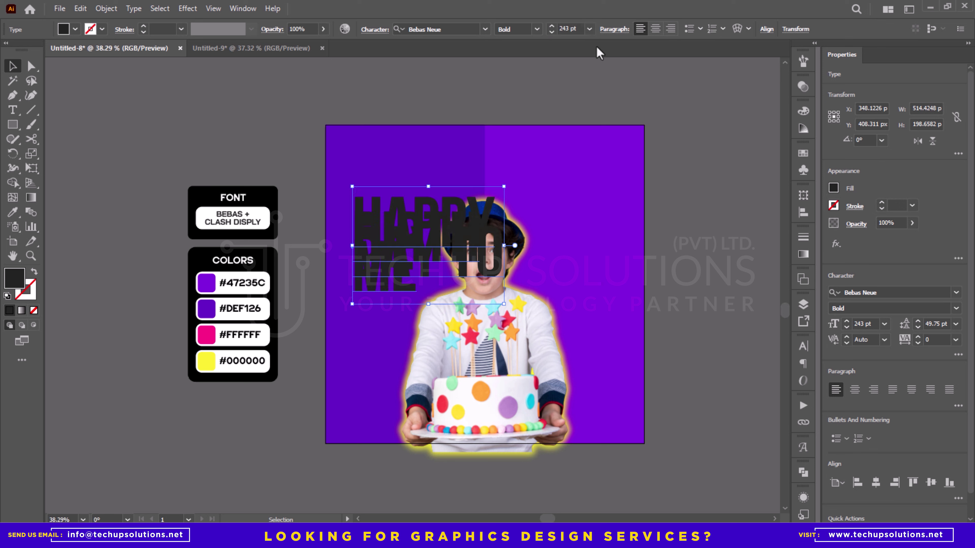
Step: Set the birthday text's leading to 185 pt and fit the block into the artboard's upper-left area at about 230 pt
{"action": "scroll", "coordinate": [935, 323], "scroll_direction": "up", "scroll_amount": 20}
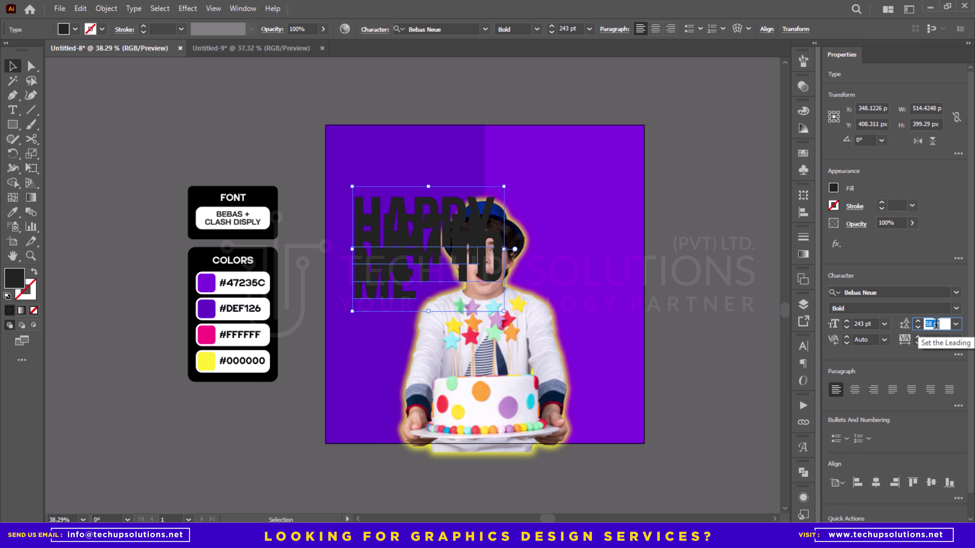
{"action": "scroll", "coordinate": [935, 324], "scroll_direction": "up", "scroll_amount": 20}
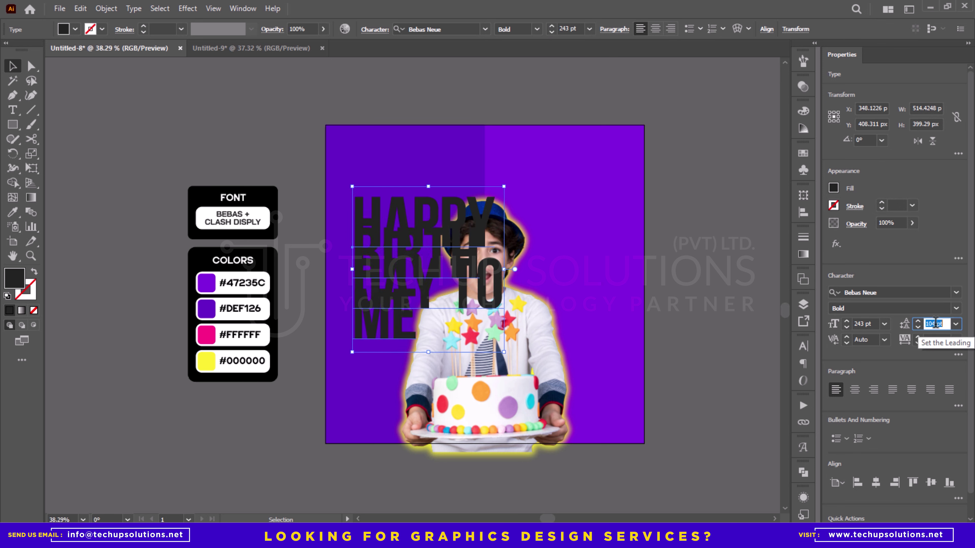
{"action": "scroll", "coordinate": [935, 324], "scroll_direction": "up", "scroll_amount": 20}
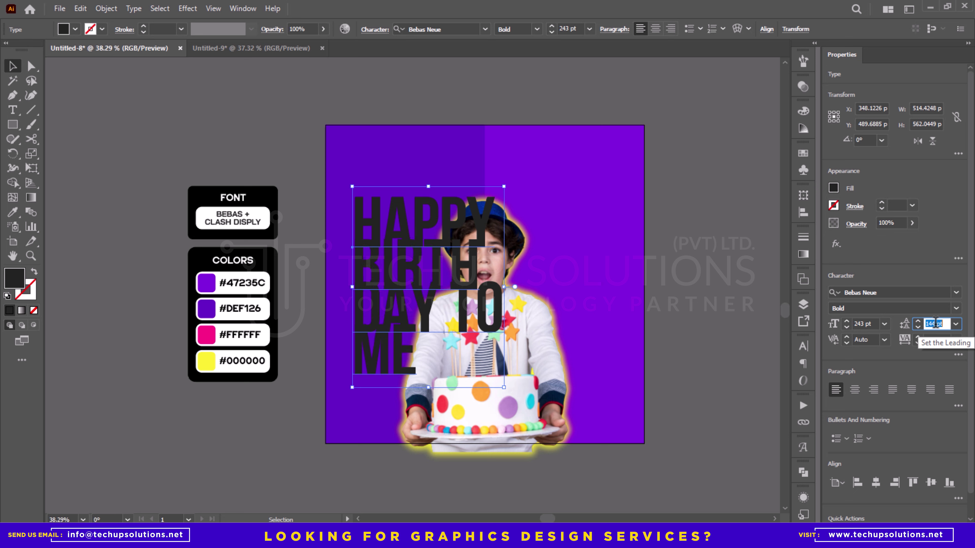
{"action": "scroll", "coordinate": [935, 323], "scroll_direction": "up", "scroll_amount": 8}
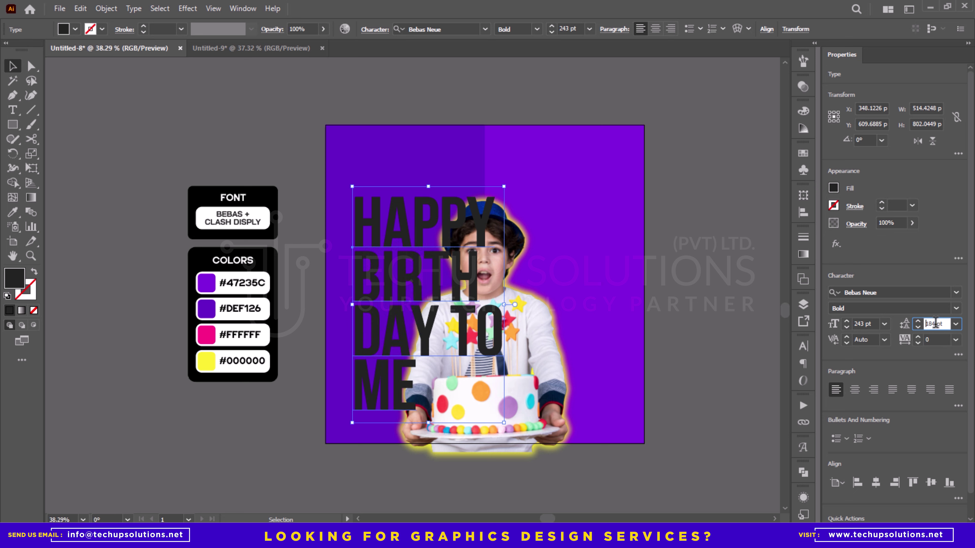
{"action": "left_click_drag", "start_coordinate": [453, 255], "coordinate": [449, 215]}
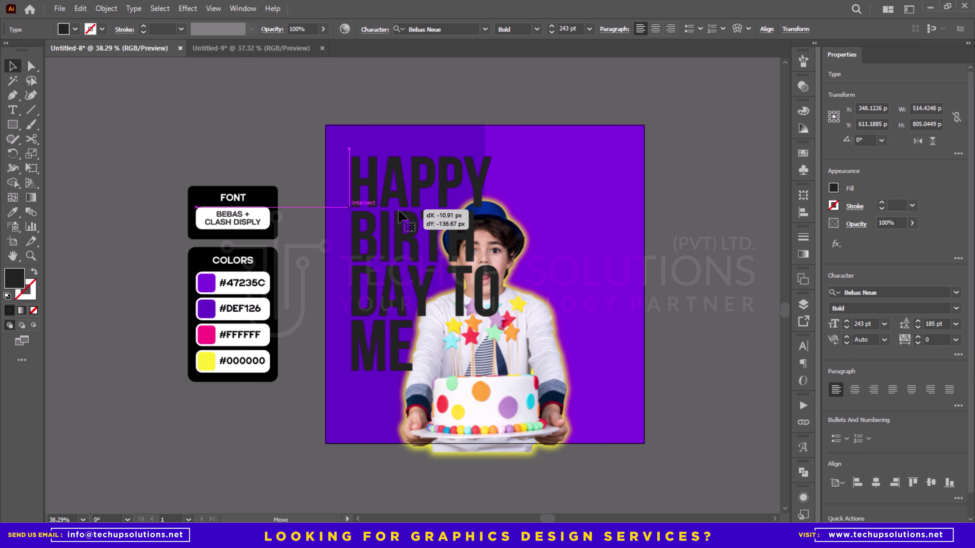
{"action": "left_click_drag", "start_coordinate": [502, 146], "coordinate": [492, 158]}
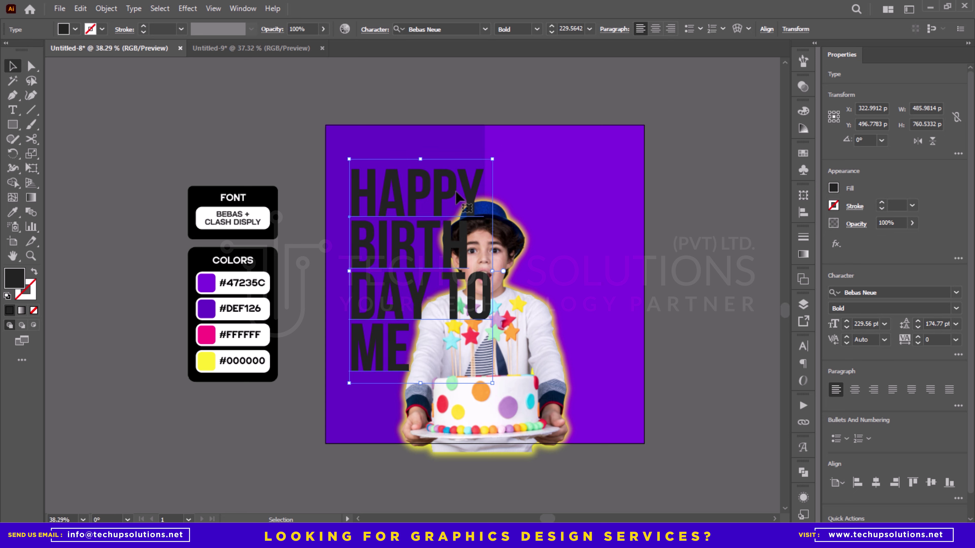
Step: Bring the boy group in front of the birthday text
{"action": "left_click", "coordinate": [519, 322]}
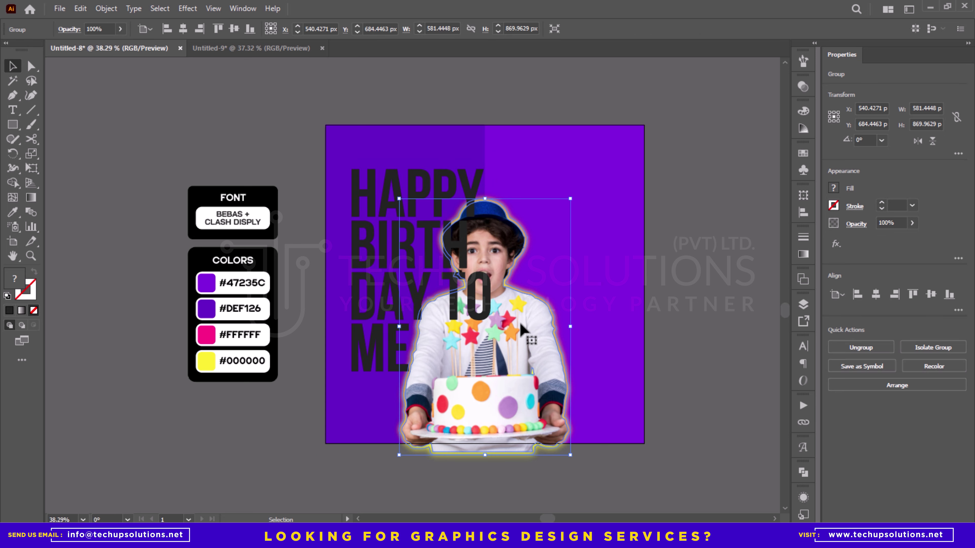
{"action": "right_click", "coordinate": [519, 322]}
{"action": "mouse_move", "coordinate": [579, 269]}
{"action": "left_click", "coordinate": [686, 261]}
{"action": "left_click", "coordinate": [681, 257]}
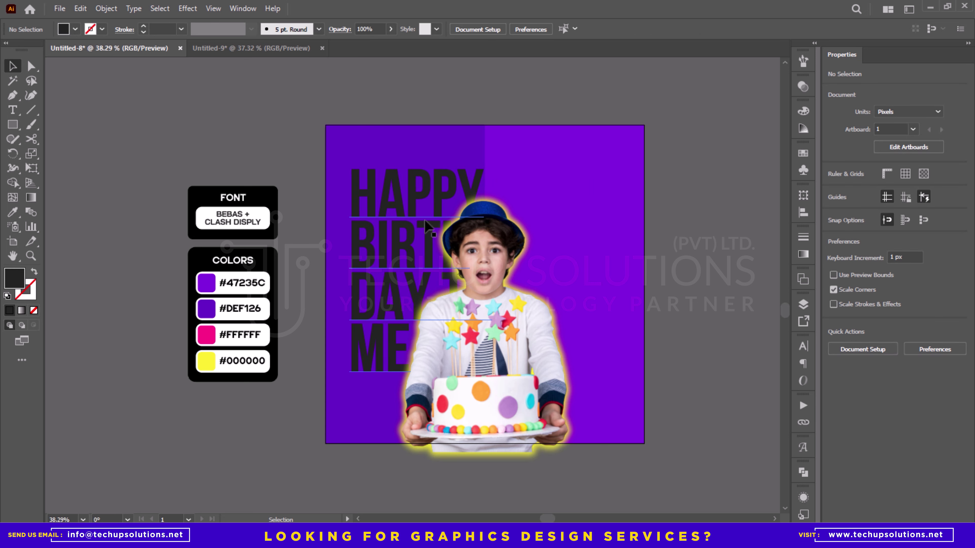
Step: Shift the birthday text slightly down and to the left, and colour it white by sampling the COLORS heading
{"action": "left_click", "coordinate": [389, 204]}
{"action": "left_click_drag", "start_coordinate": [390, 204], "coordinate": [390, 208]}
{"action": "key", "text": "i"}
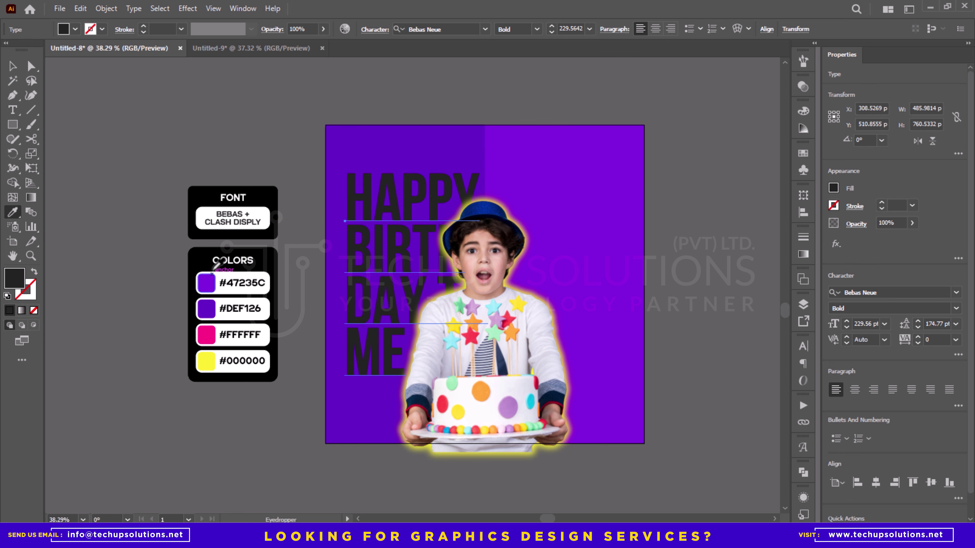
{"action": "left_click", "coordinate": [224, 261]}
{"action": "key", "text": "v"}
{"action": "left_click", "coordinate": [125, 227]}
Step: Scale the boy group down slightly and align it with the background's bottom edge
{"action": "left_click_drag", "start_coordinate": [384, 276], "coordinate": [355, 254]}
{"action": "key", "text": "z"}
{"action": "left_click", "coordinate": [354, 255]}
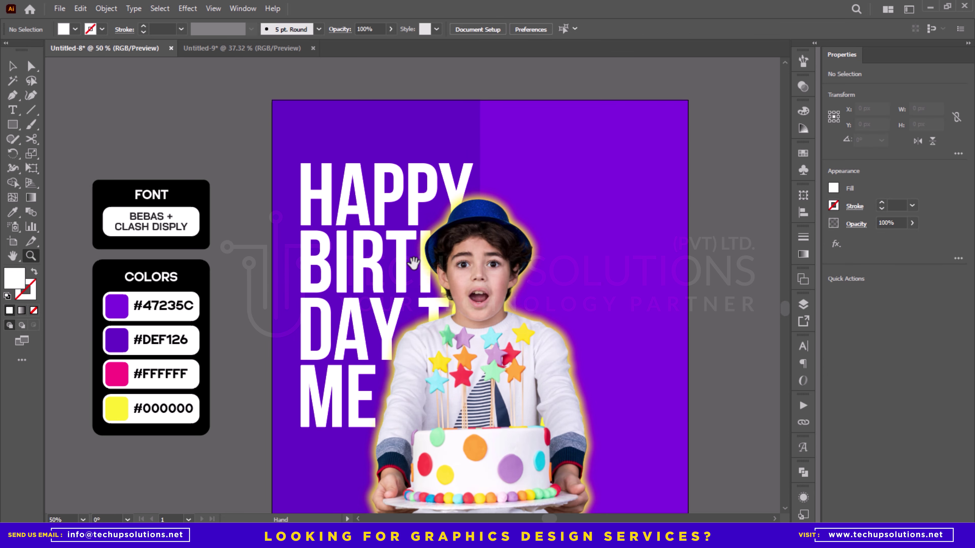
{"action": "key", "text": "v"}
{"action": "left_click", "coordinate": [483, 389]}
{"action": "left_click_drag", "start_coordinate": [479, 363], "coordinate": [445, 330]}
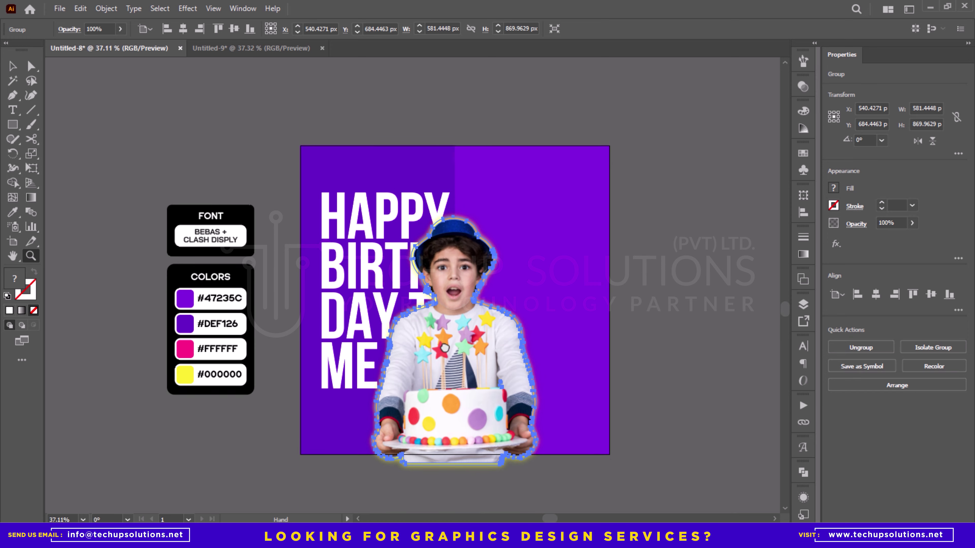
{"action": "key", "text": "v"}
{"action": "left_click_drag", "start_coordinate": [455, 219], "coordinate": [454, 224]}
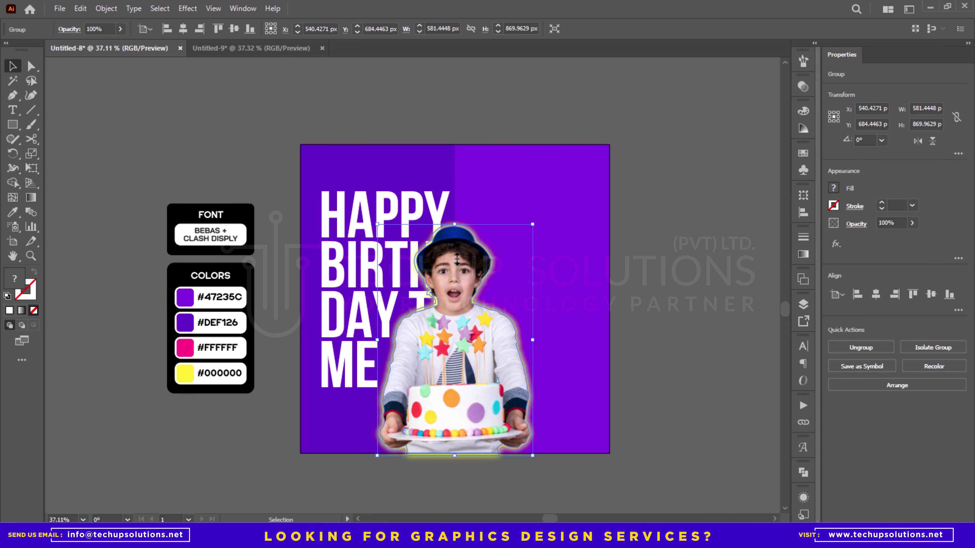
{"action": "left_click", "coordinate": [502, 167], "text": "shift"}
{"action": "left_click", "coordinate": [949, 295]}
{"action": "left_click", "coordinate": [685, 295]}
{"action": "key", "text": "z"}
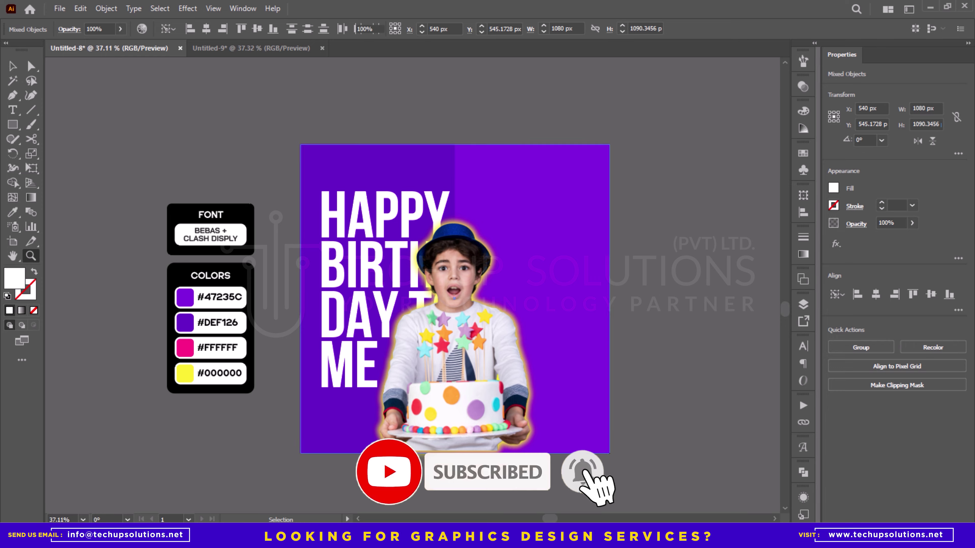
{"action": "left_click_drag", "start_coordinate": [429, 465], "coordinate": [729, 422]}
{"action": "key", "text": "v"}
{"action": "left_click_drag", "start_coordinate": [540, 290], "coordinate": [538, 291]}
{"action": "key", "text": "z"}
{"action": "left_click_drag", "start_coordinate": [408, 375], "coordinate": [284, 375]}
{"action": "key", "text": "ctrl+space"}
{"action": "left_click_drag", "start_coordinate": [361, 316], "coordinate": [308, 345]}
{"action": "key", "text": "space"}
{"action": "left_click", "coordinate": [167, 342]}
{"action": "key", "text": "space"}
{"action": "left_click_drag", "start_coordinate": [165, 344], "coordinate": [281, 368]}
{"action": "key", "text": "ctrl+space"}
{"action": "left_click", "coordinate": [282, 372], "text": "alt"}
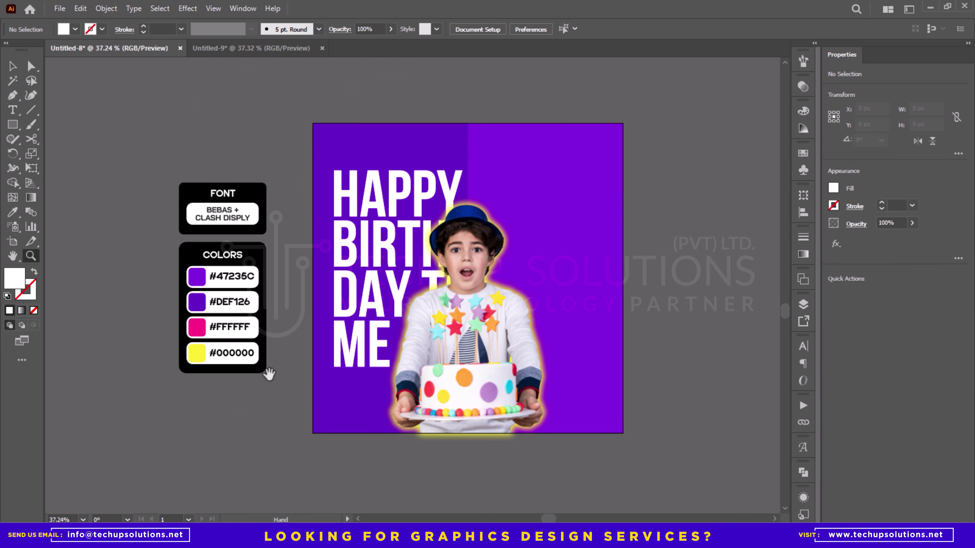
Step: Move the birthday text slightly up and to the left, and delete the 920 px inner margin rectangle
{"action": "left_click", "coordinate": [368, 236]}
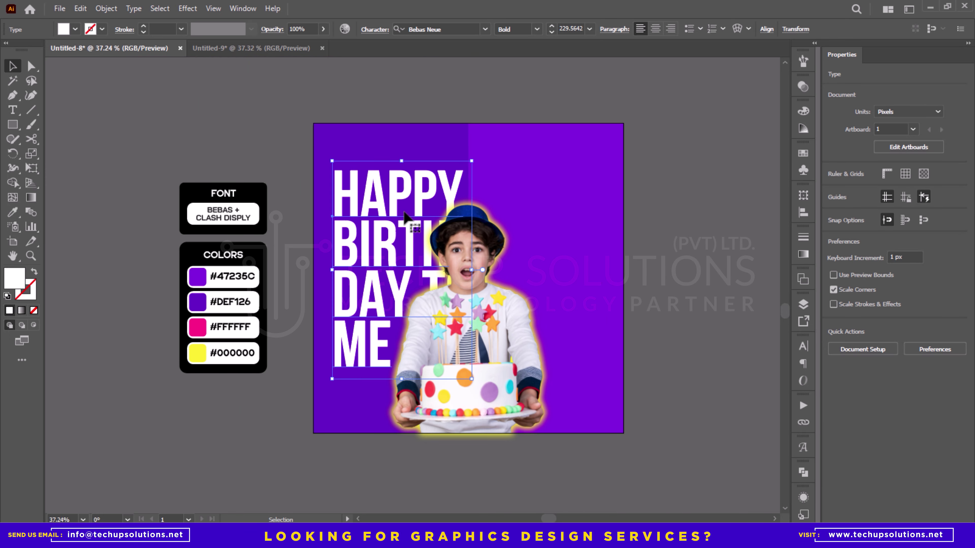
{"action": "left_click_drag", "start_coordinate": [399, 185], "coordinate": [409, 174]}
{"action": "left_click", "coordinate": [504, 150]}
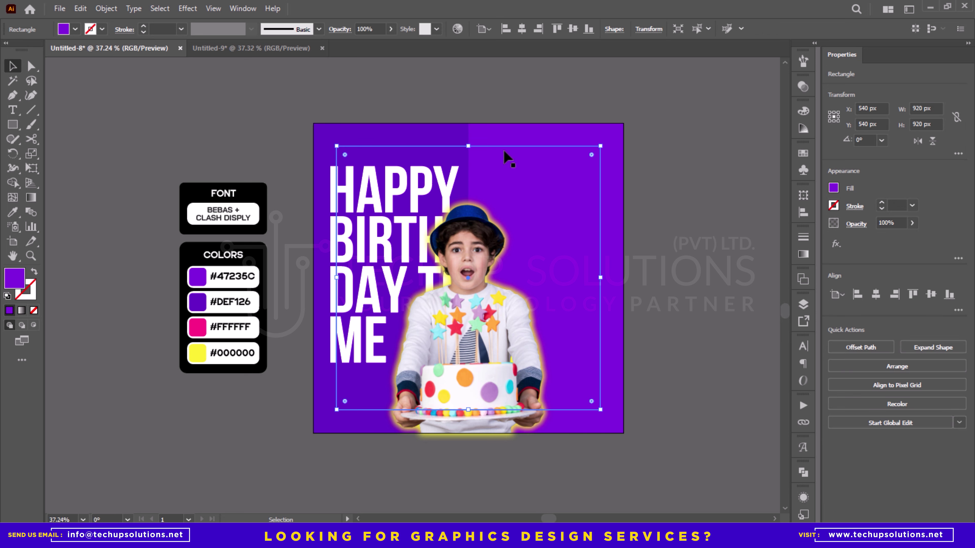
{"action": "key", "text": "Delete"}
Step: Offset the background rectangle's path inward by -56 px to create a new margin rectangle
{"action": "left_click", "coordinate": [503, 149]}
{"action": "left_click", "coordinate": [845, 348]}
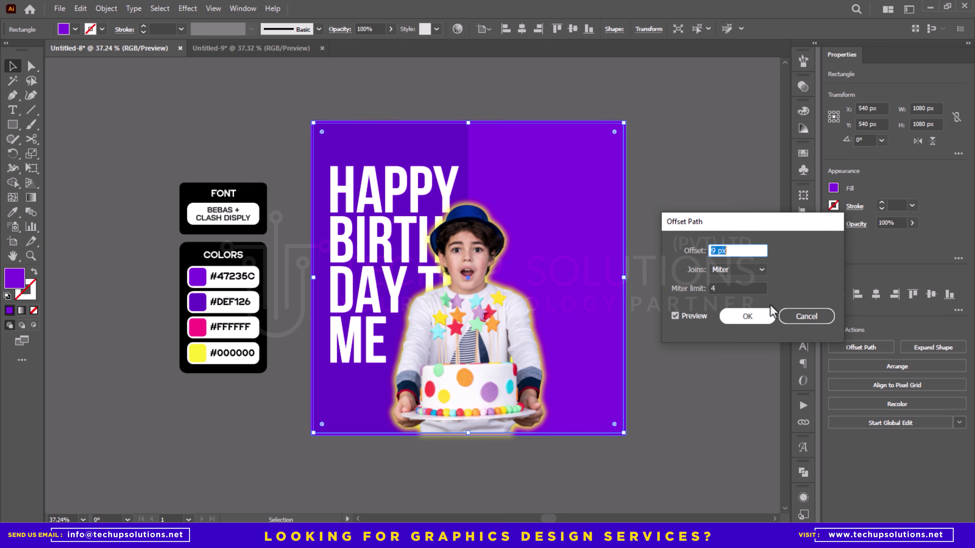
{"action": "scroll", "coordinate": [738, 252], "scroll_direction": "down", "scroll_amount": 20}
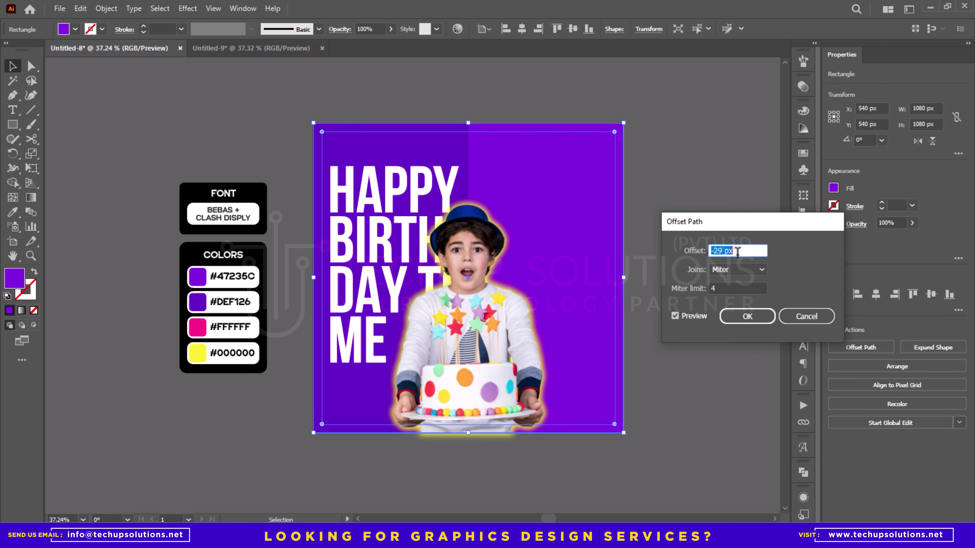
{"action": "scroll", "coordinate": [737, 251], "scroll_direction": "down", "scroll_amount": 12}
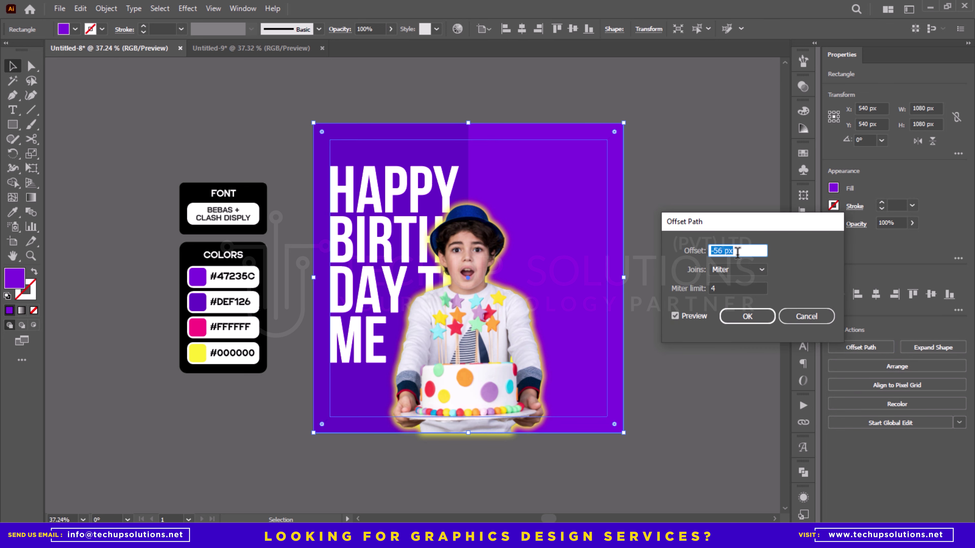
{"action": "key", "text": "Return"}
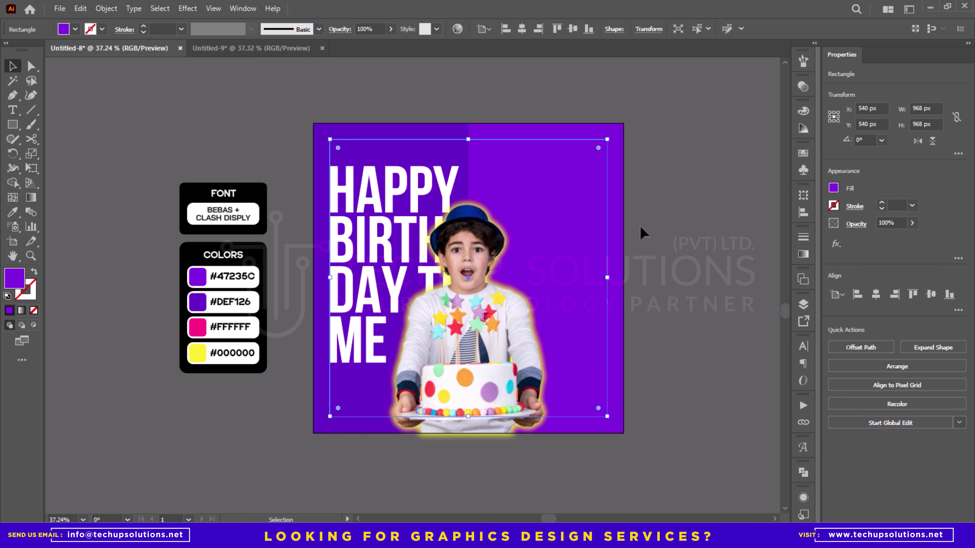
Step: Fine-tune the birthday text's position against the new left margin
{"action": "left_click", "coordinate": [265, 134]}
{"action": "left_click_drag", "start_coordinate": [384, 215], "coordinate": [380, 211]}
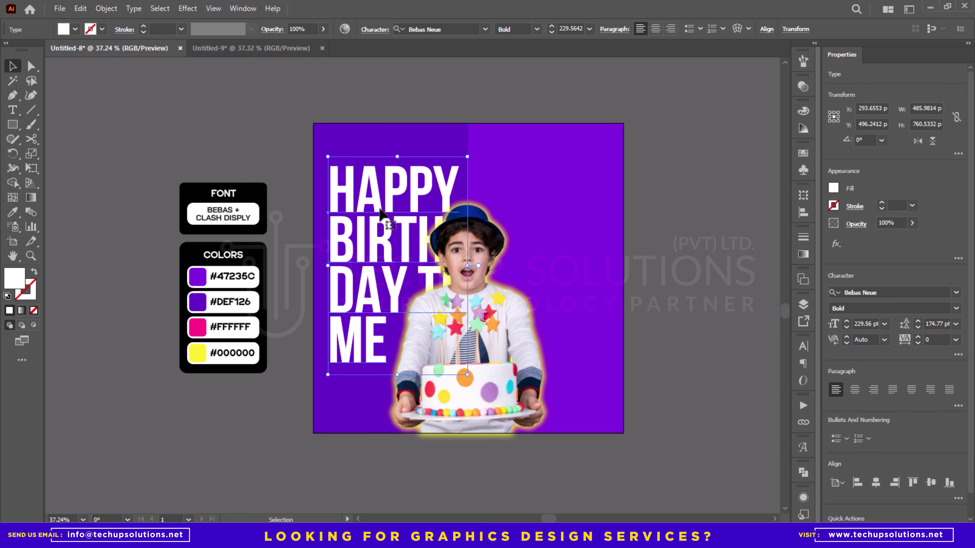
{"action": "key", "text": "Down"}
{"action": "key", "text": "Down"}
{"action": "key", "text": "b"}
{"action": "left_click", "coordinate": [348, 102]}
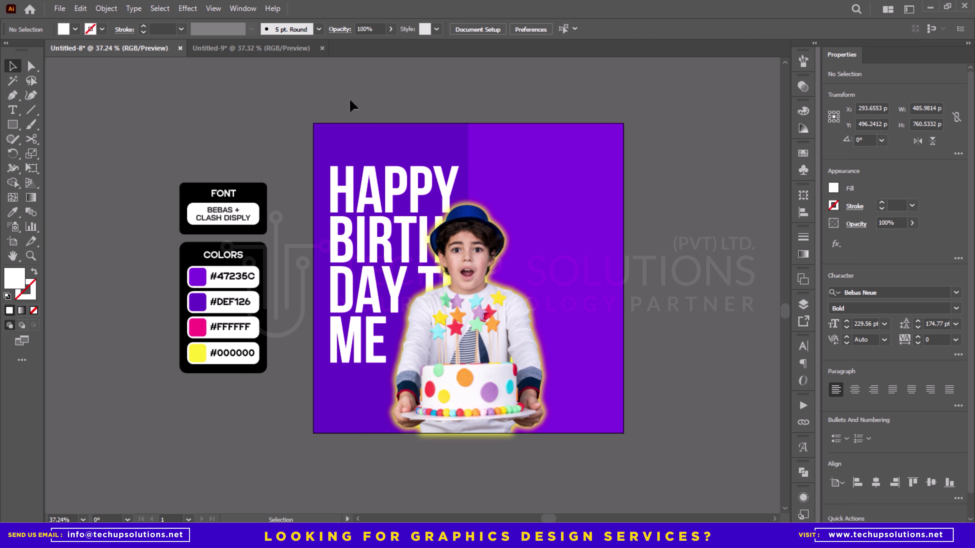
Step: Draw a bar about 450 by 42 px above the word HAPPY and fill it with the palette's pink
{"action": "key", "text": "m"}
{"action": "left_click_drag", "start_coordinate": [331, 158], "coordinate": [460, 147]}
{"action": "key", "text": "i"}
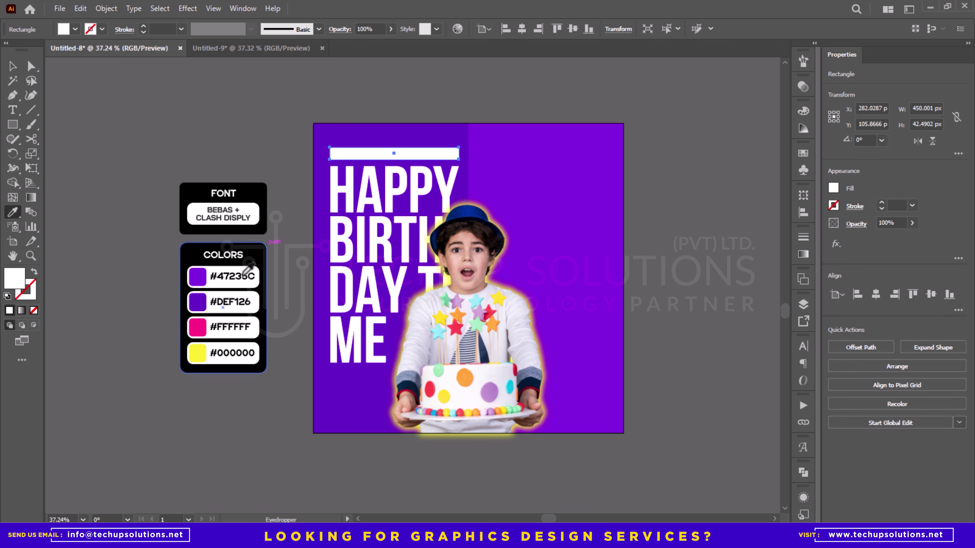
{"action": "left_click", "coordinate": [194, 331]}
Step: Move the pink bar slightly down, closer to the word HAPPY
{"action": "key", "text": "z"}
{"action": "left_click_drag", "start_coordinate": [364, 147], "coordinate": [456, 149]}
{"action": "key", "text": "v"}
{"action": "left_click_drag", "start_coordinate": [347, 166], "coordinate": [229, 200]}
{"action": "key", "text": "a"}
{"action": "key", "text": "z"}
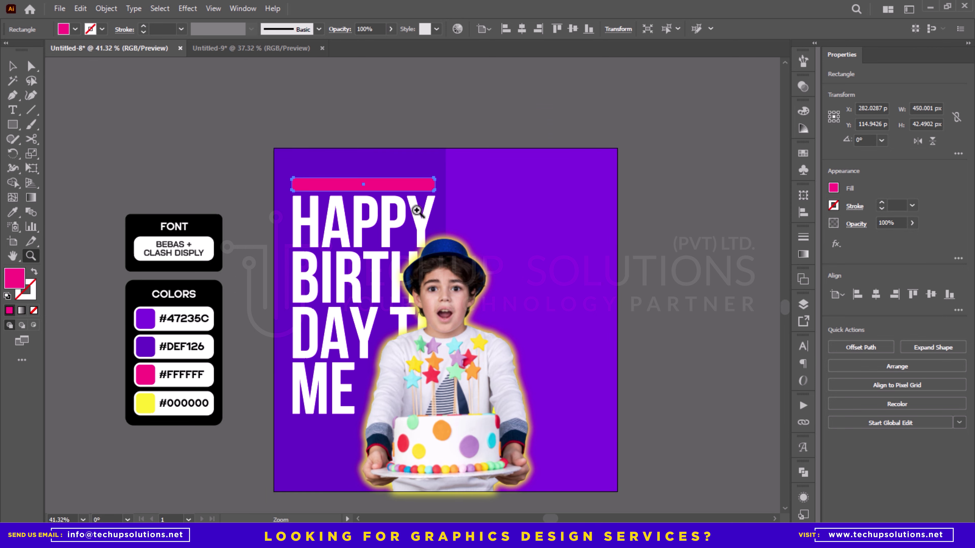
Step: Add a new Bebas Neue Bold text line reading "YOU'RE INVITE" outside the artboard
{"action": "key", "text": "t"}
{"action": "left_click", "coordinate": [645, 123]}
{"action": "type", "text": "YO"}
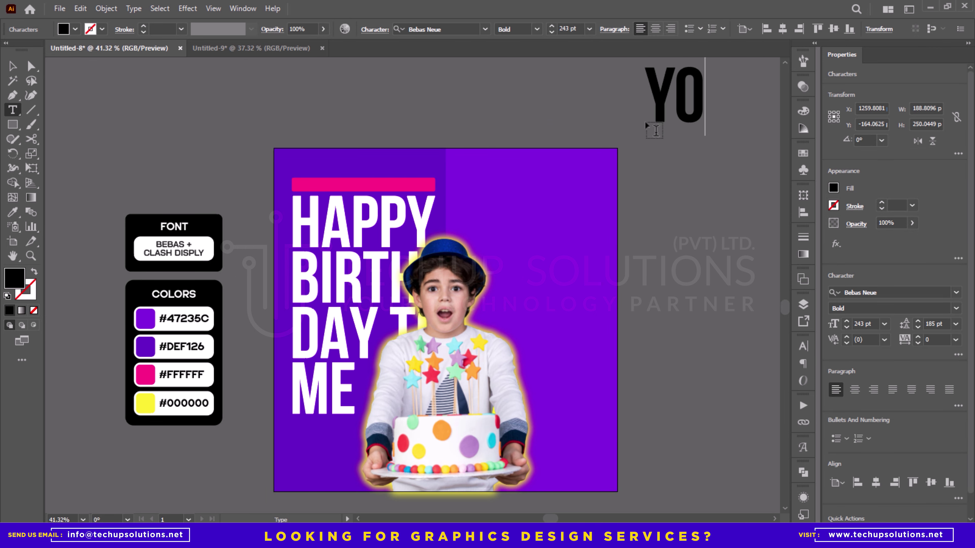
{"action": "key", "text": "BackSpace"}
{"action": "type", "text": "OU\"R"}
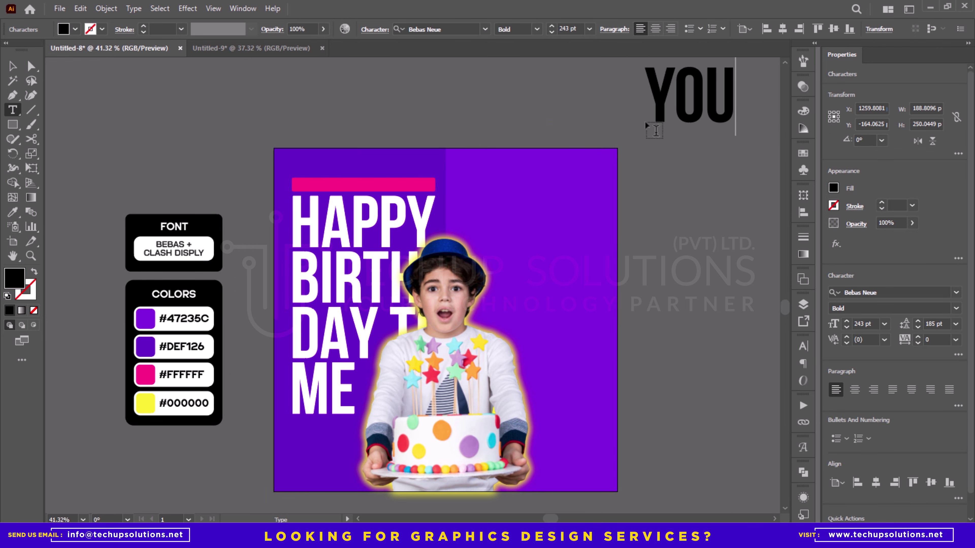
{"action": "key", "text": "BackSpace"}
{"action": "key", "text": "BackSpace"}
{"action": "type", "text": "'"}
{"action": "type", "text": "R"}
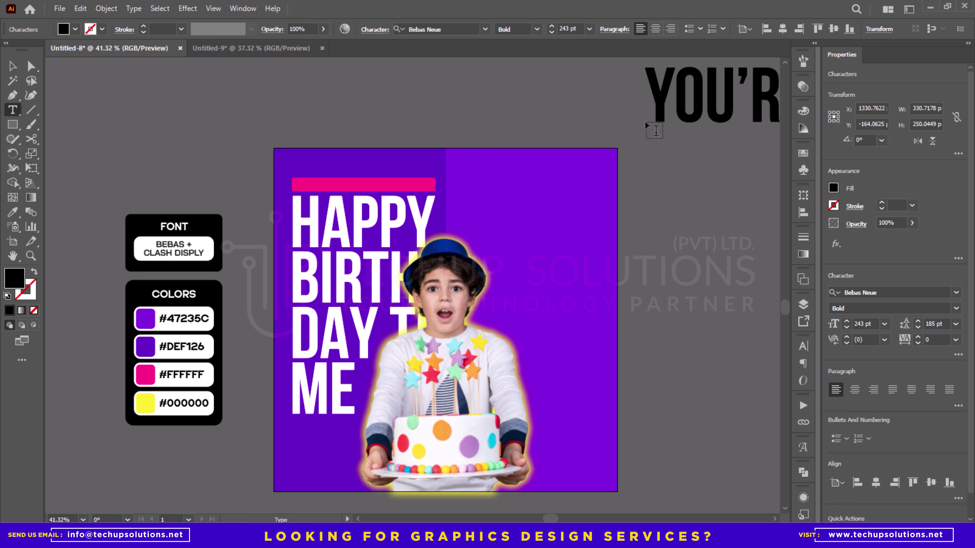
{"action": "key", "text": "Escape"}
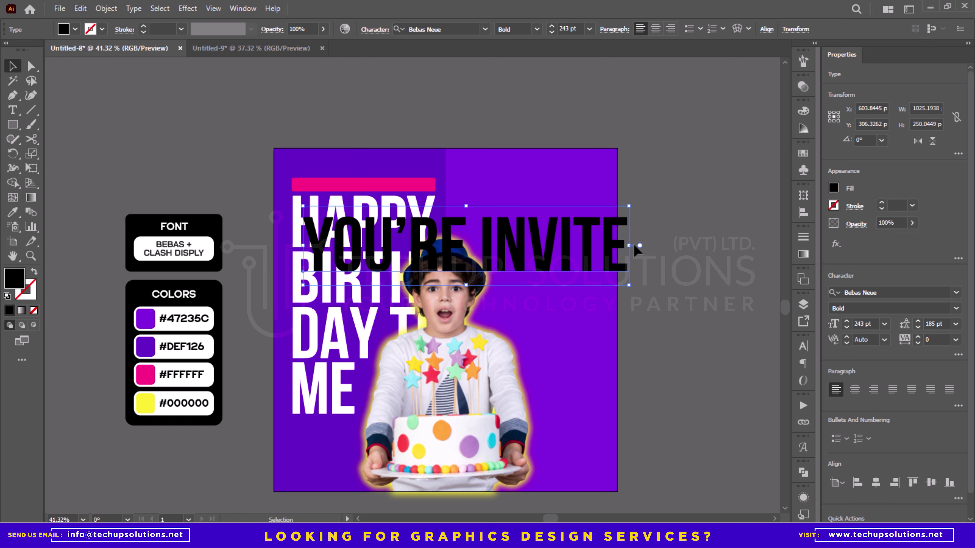
Step: Shrink the new text line to about 75 pt and complete its wording as "YOU'RE INVITED"
{"action": "left_click", "coordinate": [610, 254]}
{"action": "left_click_drag", "start_coordinate": [633, 251], "coordinate": [509, 251]}
{"action": "double_click", "coordinate": [509, 251]}
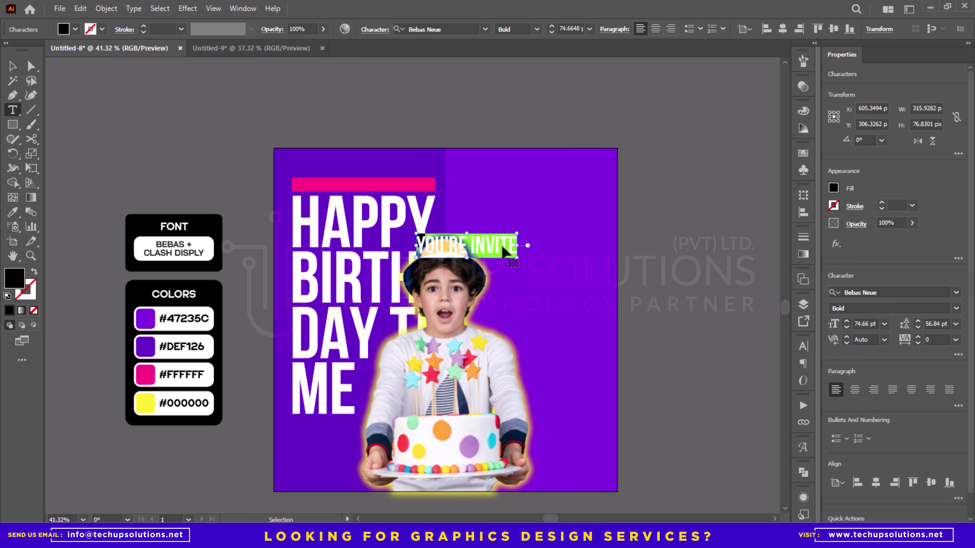
{"action": "key", "text": "Escape"}
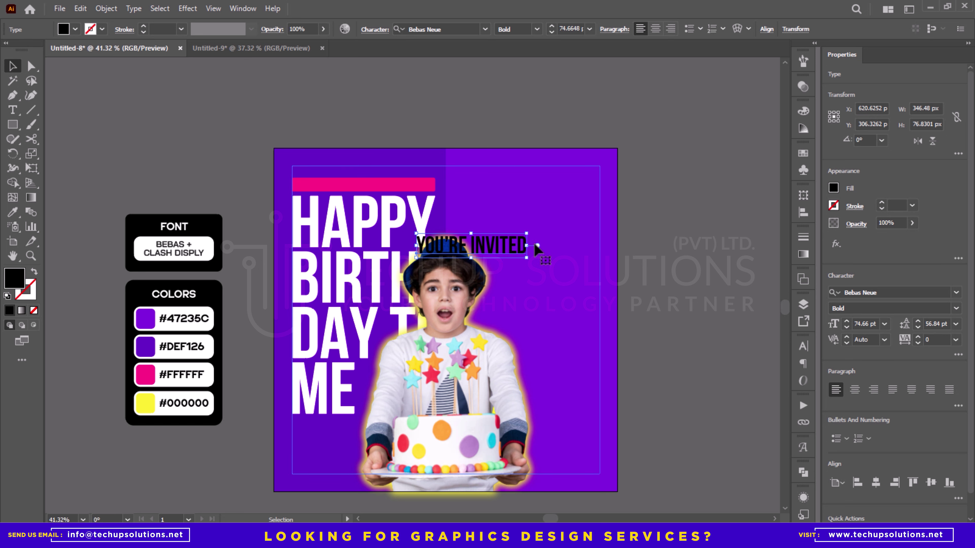
Step: Scale the YOU'RE INVITED text to about 32 pt, place it on the pink bar and colour it white
{"action": "left_click_drag", "start_coordinate": [528, 245], "coordinate": [464, 245]}
{"action": "left_click_drag", "start_coordinate": [449, 245], "coordinate": [340, 199]}
{"action": "key", "text": "i"}
{"action": "left_click", "coordinate": [339, 208]}
{"action": "key", "text": "v"}
{"action": "left_click", "coordinate": [332, 147]}
Step: Set the YOU'RE INVITED caption's font to Clash Display Variable Medium
{"action": "scroll", "coordinate": [369, 207], "scroll_direction": "up", "scroll_amount": 2}
{"action": "key", "text": "a"}
{"action": "left_click", "coordinate": [430, 29]}
{"action": "type", "text": "clash"}
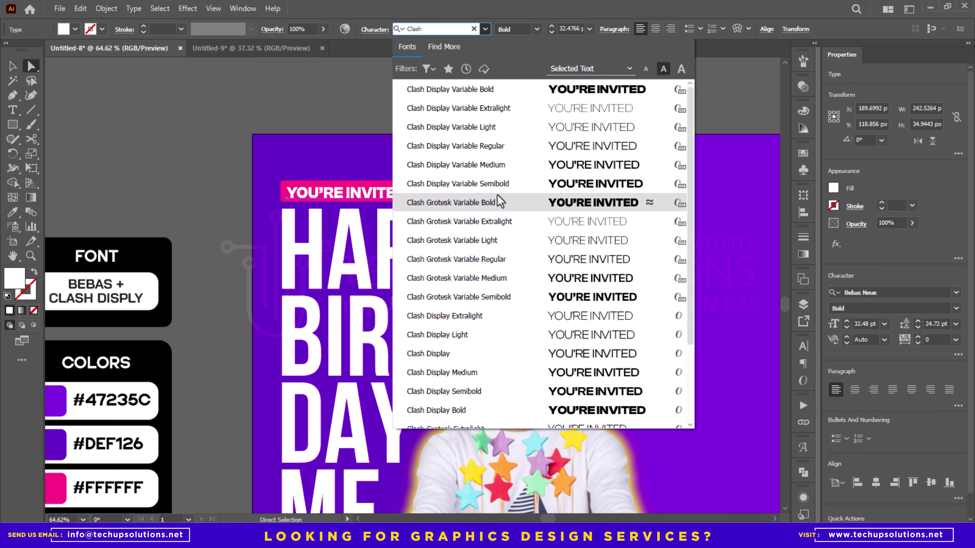
{"action": "left_click", "coordinate": [498, 164]}
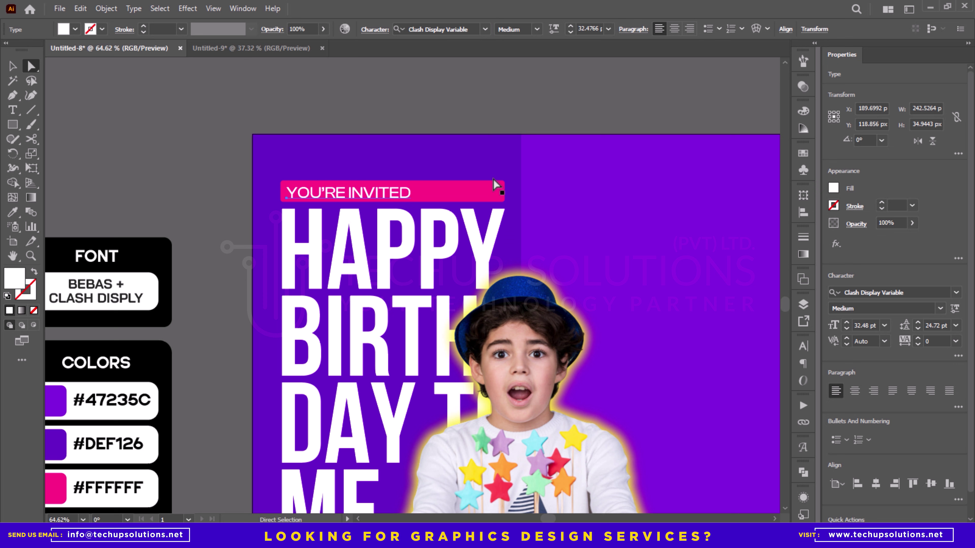
Step: Set the caption's letter tracking to 350
{"action": "left_click", "coordinate": [937, 341]}
{"action": "type", "text": "250"}
{"action": "key", "text": "Return"}
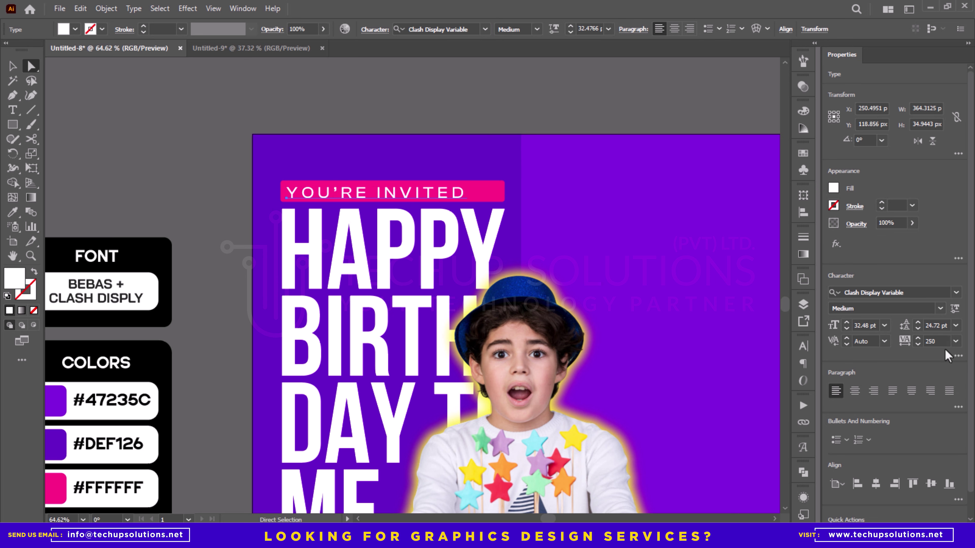
{"action": "type", "text": "350"}
{"action": "key", "text": "Return"}
{"action": "key", "text": "Return"}
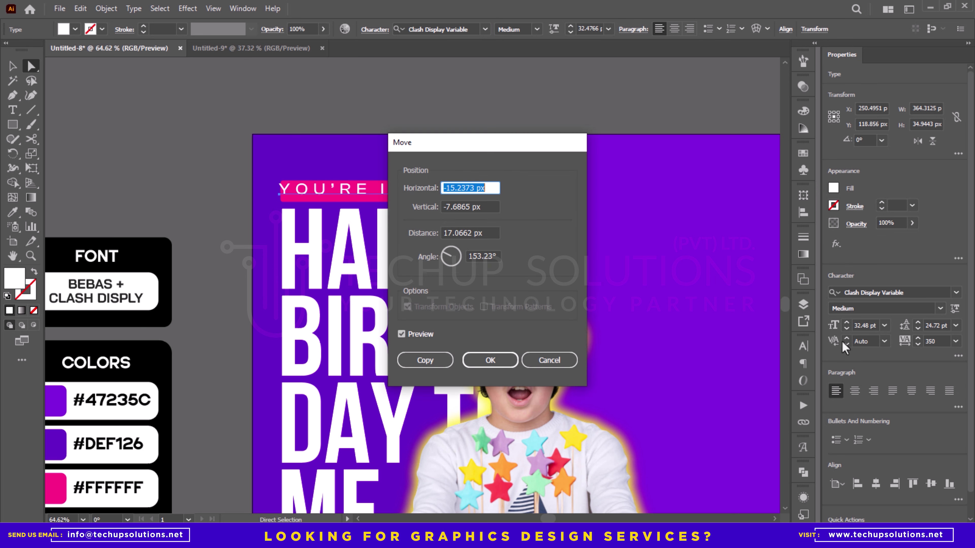
{"action": "key", "text": "Escape"}
Step: Centre the caption vertically in the pink bar, with a small inset from the bar's left end
{"action": "key", "text": "ctrl+space"}
{"action": "left_click_drag", "start_coordinate": [431, 199], "coordinate": [484, 192]}
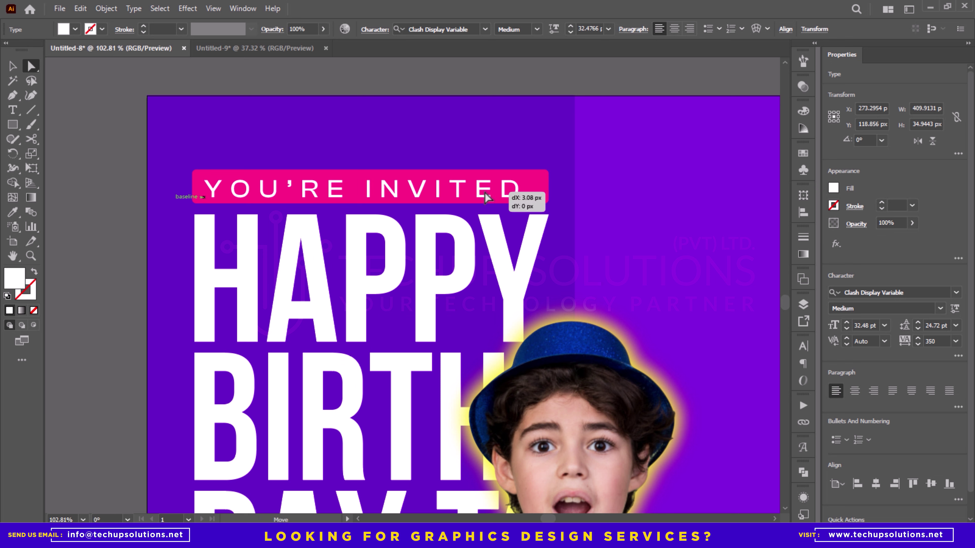
{"action": "key", "text": "Up"}
{"action": "key", "text": "Up"}
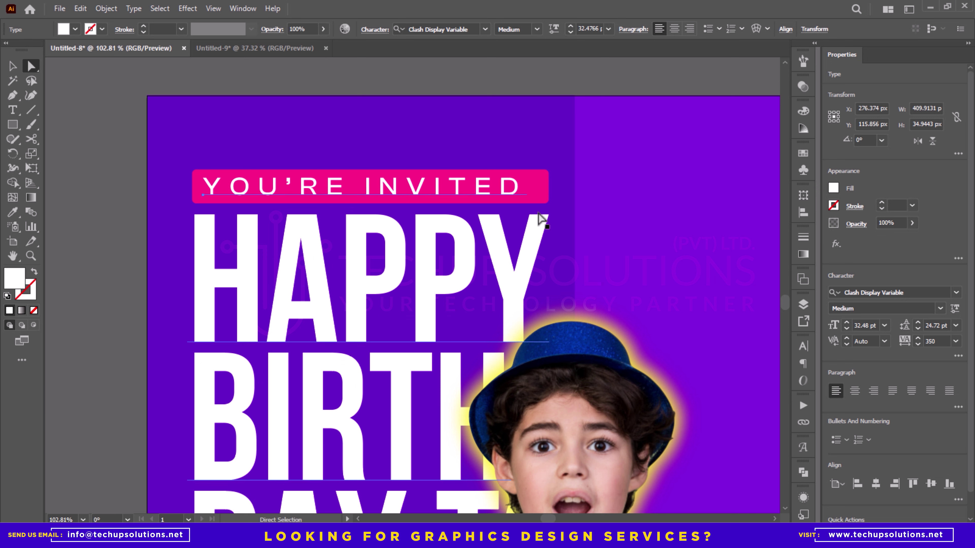
{"action": "key", "text": "Left"}
{"action": "key", "text": "Left"}
{"action": "key", "text": "Left"}
{"action": "key", "text": "Left"}
{"action": "key", "text": "Left"}
{"action": "key", "text": "Left"}
{"action": "key", "text": "Down"}
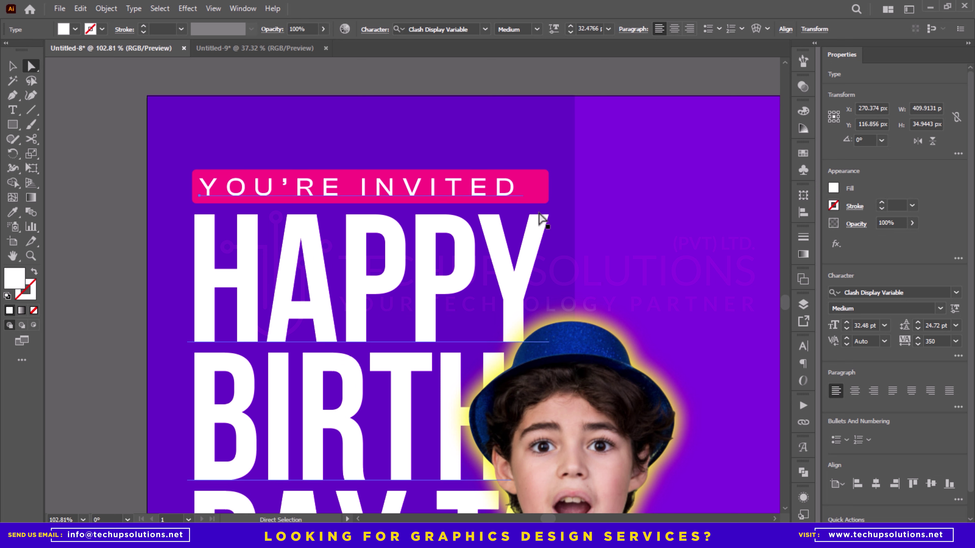
Step: Narrow the pink bar so it ends just past the caption's last letter, and group bar and caption
{"action": "left_click", "coordinate": [542, 189]}
{"action": "key", "text": "v"}
{"action": "left_click_drag", "start_coordinate": [549, 187], "coordinate": [521, 187]}
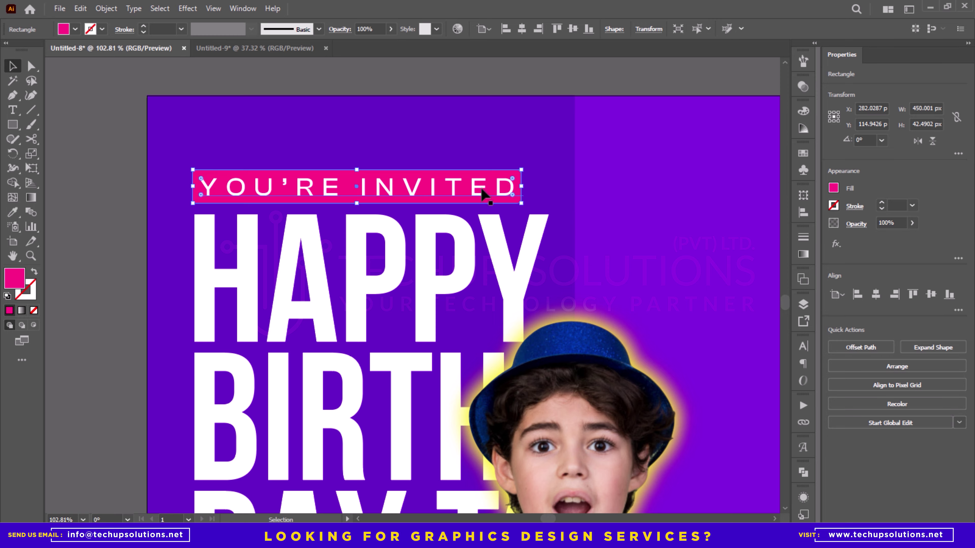
{"action": "scroll", "coordinate": [483, 193], "scroll_direction": "down", "scroll_amount": 3}
{"action": "left_click", "coordinate": [392, 190], "text": "shift"}
{"action": "key", "text": "ctrl+g"}
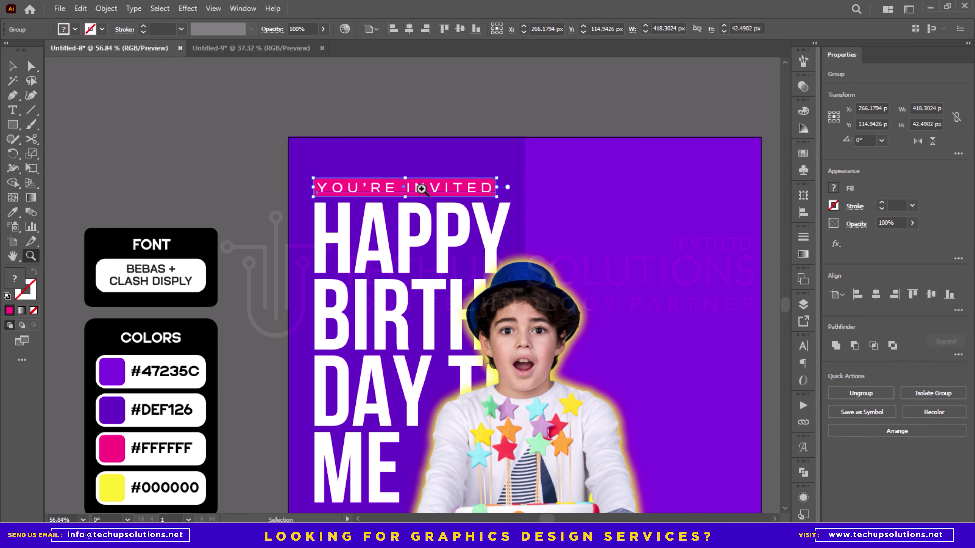
{"action": "left_click_drag", "start_coordinate": [420, 188], "coordinate": [383, 167]}
{"action": "left_click", "coordinate": [409, 109]}
{"action": "scroll", "coordinate": [392, 191], "scroll_direction": "up", "scroll_amount": 1}
Step: Group the caption bar with the stacked HAPPY BIRTHDAY TO ME text
{"action": "left_click", "coordinate": [392, 189]}
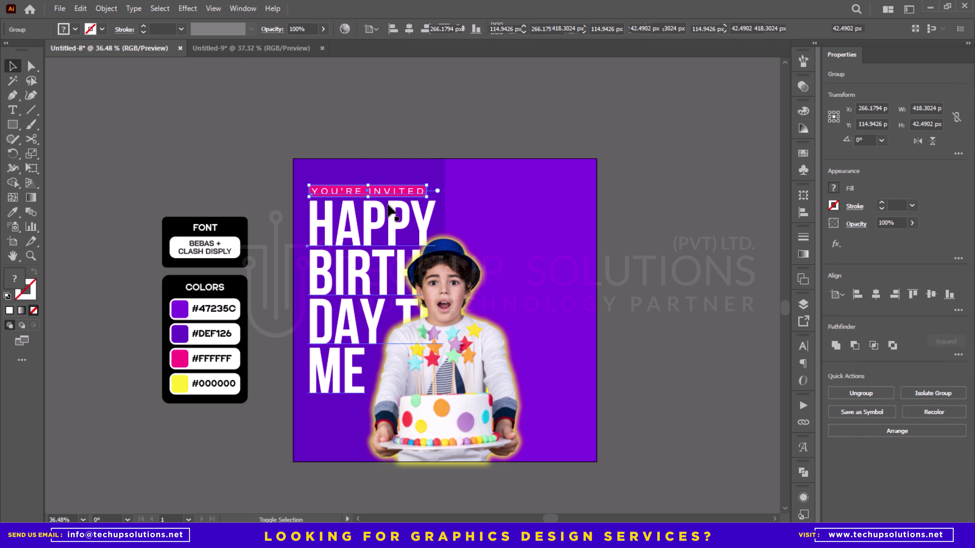
{"action": "left_click", "coordinate": [387, 211], "text": "shift"}
{"action": "key", "text": "ctrl+g"}
{"action": "left_click_drag", "start_coordinate": [388, 219], "coordinate": [332, 226]}
{"action": "left_click_drag", "start_coordinate": [365, 228], "coordinate": [332, 237]}
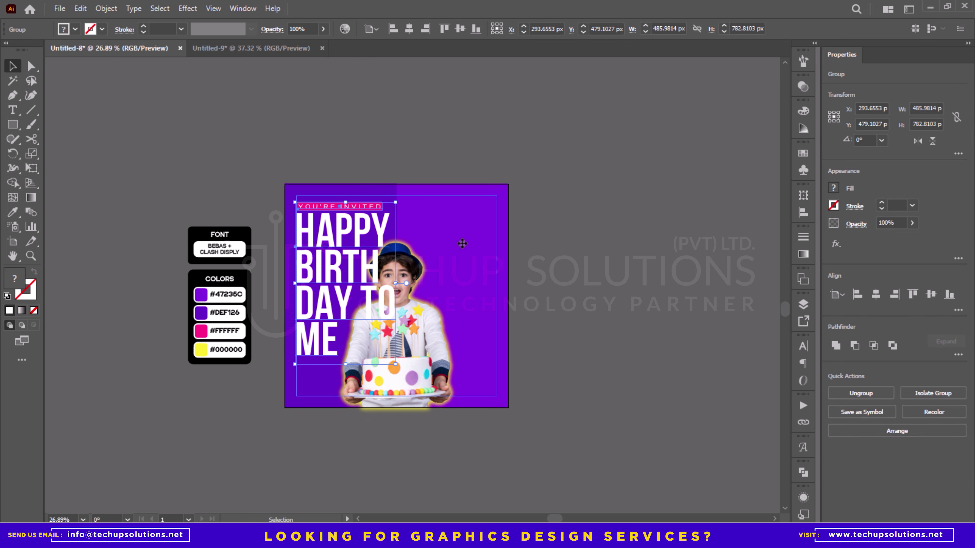
Step: Nudge the grouped caption and birthday text up to the top margin line
{"action": "key", "text": "Up"}
{"action": "key", "text": "Up"}
{"action": "key", "text": "Up"}
{"action": "key", "text": "Up"}
{"action": "key", "text": "Up"}
{"action": "key", "text": "Up"}
{"action": "key", "text": "Up"}
{"action": "key", "text": "Up"}
{"action": "key", "text": "Up"}
{"action": "key", "text": "Up"}
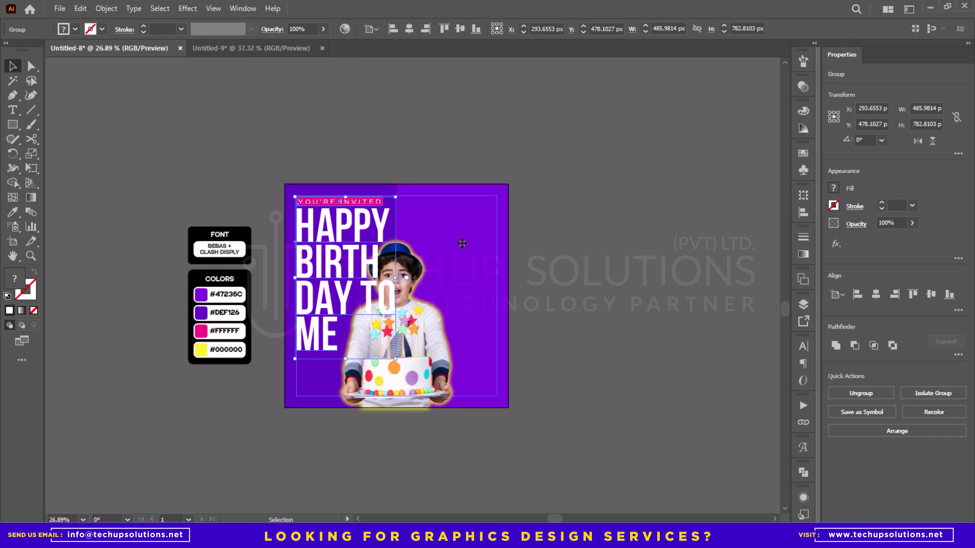
{"action": "left_click", "coordinate": [470, 148]}
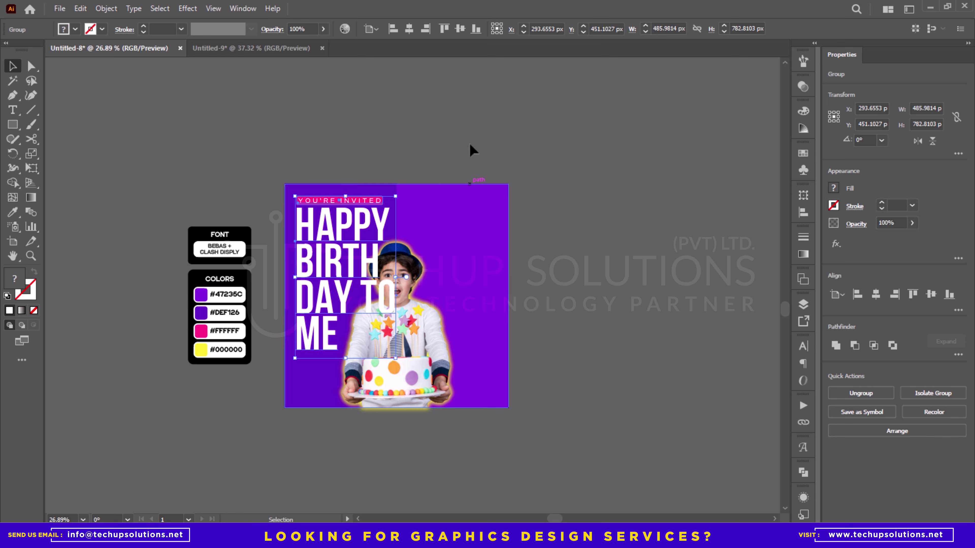
Step: Bring the boy cut-out to the front, over the birthday text
{"action": "right_click", "coordinate": [404, 339]}
{"action": "mouse_move", "coordinate": [442, 281]}
{"action": "left_click", "coordinate": [576, 278]}
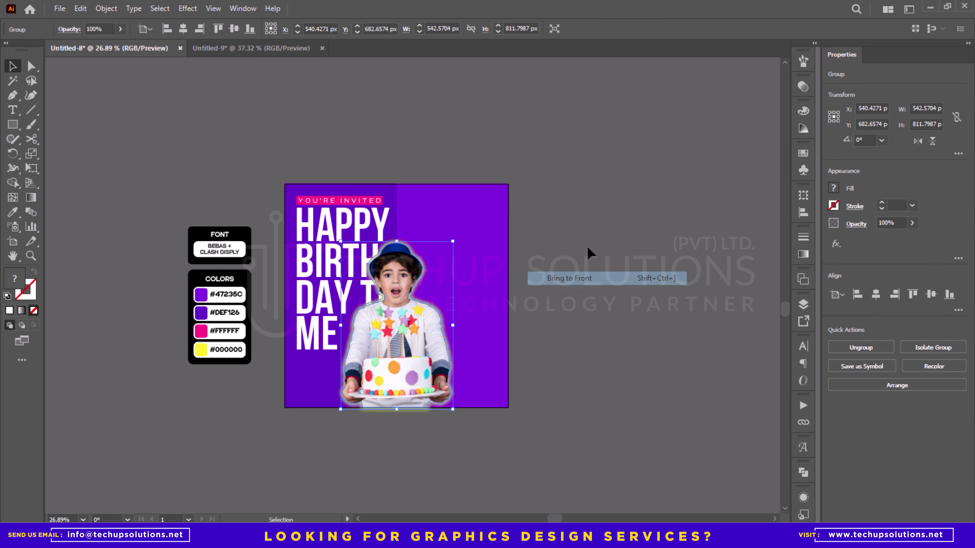
{"action": "left_click", "coordinate": [587, 252]}
{"action": "left_click_drag", "start_coordinate": [414, 302], "coordinate": [374, 381]}
{"action": "left_click", "coordinate": [339, 319]}
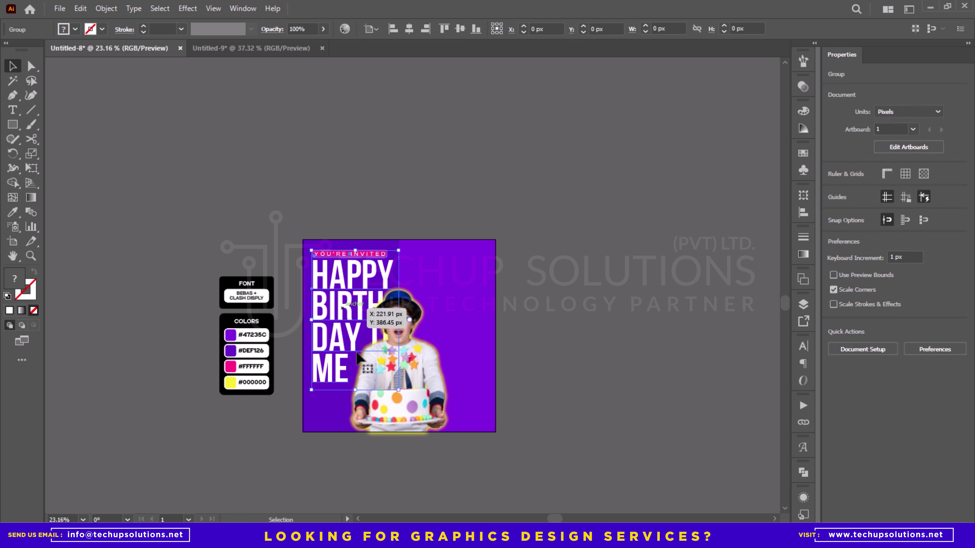
{"action": "left_click", "coordinate": [414, 209]}
{"action": "left_click_drag", "start_coordinate": [413, 209], "coordinate": [418, 239]}
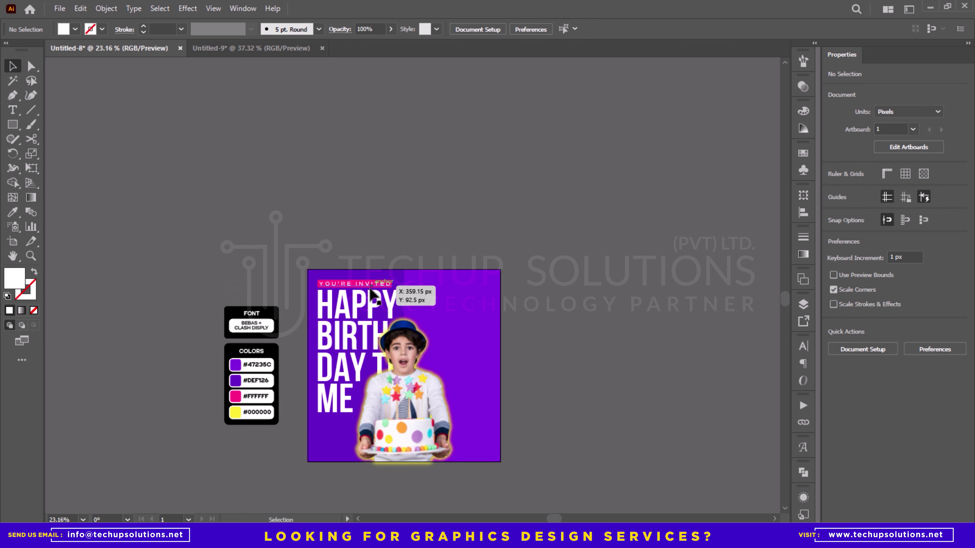
{"action": "left_click", "coordinate": [379, 283]}
{"action": "left_click", "coordinate": [409, 224]}
Step: Copy the words BIRTH DAY from the stacked text and paste them as a separate text object
{"action": "key", "text": "t"}
{"action": "left_click_drag", "start_coordinate": [320, 346], "coordinate": [366, 360]}
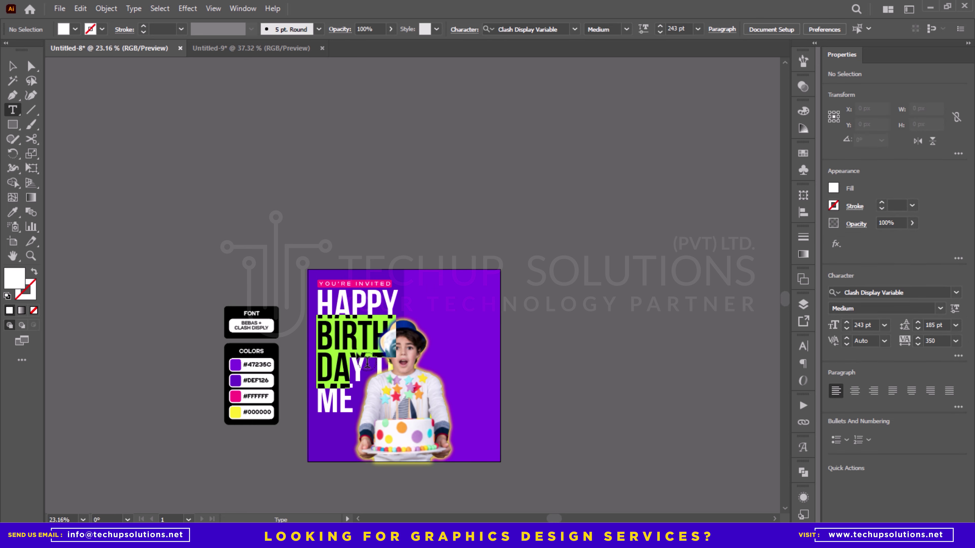
{"action": "key", "text": "ctrl+c"}
{"action": "key", "text": "Escape"}
{"action": "left_click", "coordinate": [410, 226]}
{"action": "key", "text": "ctrl+v"}
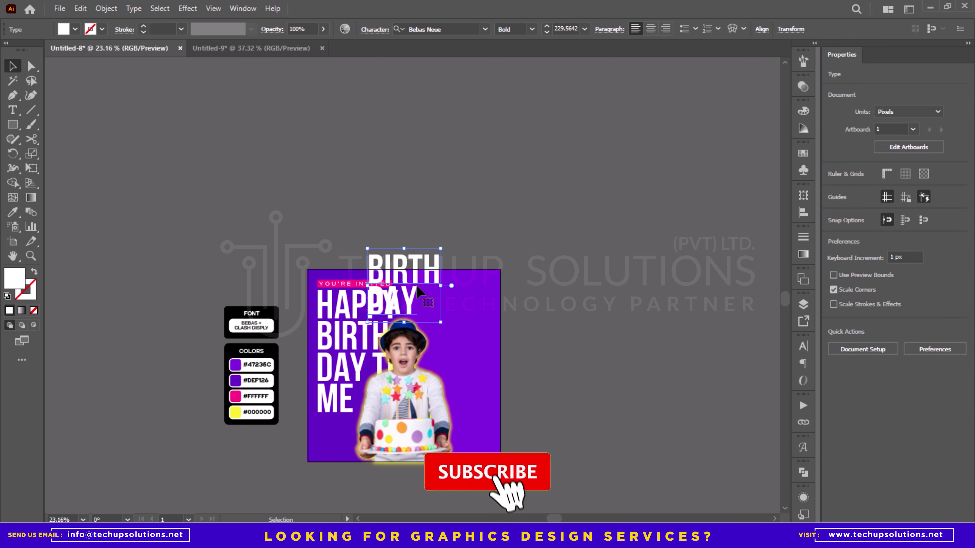
Step: Move the pasted text off the artboard and join its two lines into the single word BIRTHDAY
{"action": "left_click_drag", "start_coordinate": [406, 280], "coordinate": [505, 205]}
{"action": "double_click", "coordinate": [506, 205]}
{"action": "key", "text": "ctrl+a"}
{"action": "key", "text": "Left"}
{"action": "key", "text": "Down"}
{"action": "key", "text": "BackSpace"}
{"action": "key", "text": "Escape"}
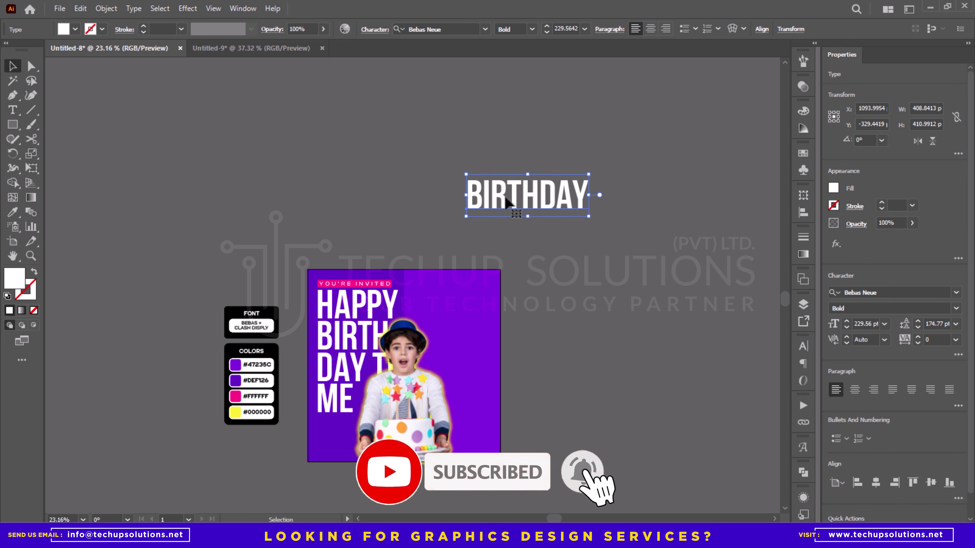
Step: Rotate the separate BIRTHDAY word by 90° so it reads upward, and enlarge it to about 706 pt
{"action": "left_click", "coordinate": [493, 239]}
{"action": "left_click", "coordinate": [474, 189]}
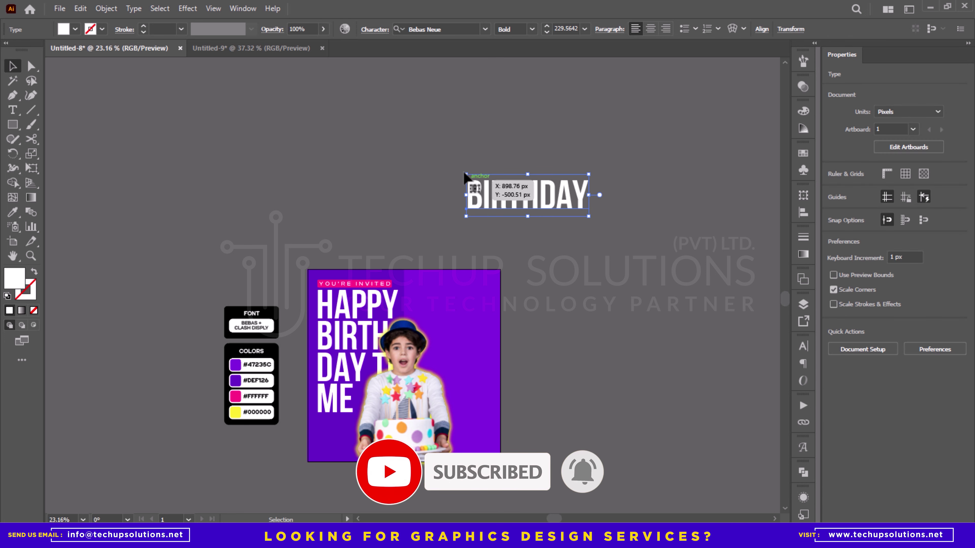
{"action": "left_click_drag", "start_coordinate": [464, 173], "coordinate": [500, 240]}
{"action": "left_click_drag", "start_coordinate": [560, 151], "coordinate": [528, 59]}
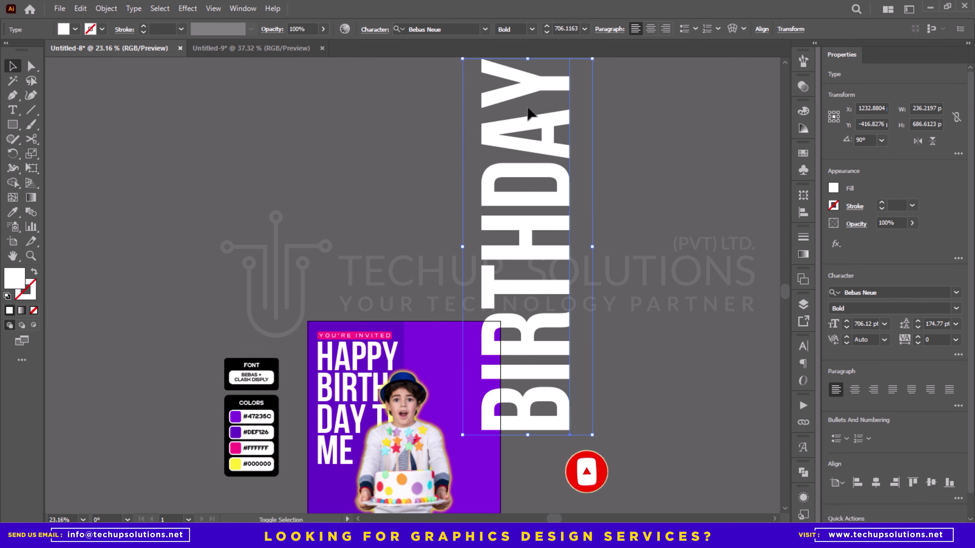
Step: Resize the vertical BIRTHDAY to about 375 pt and place it along the artboard's right edge, spanning its height
{"action": "left_click_drag", "start_coordinate": [534, 180], "coordinate": [497, 308]}
{"action": "left_click_drag", "start_coordinate": [501, 303], "coordinate": [407, 327]}
{"action": "left_click_drag", "start_coordinate": [416, 326], "coordinate": [411, 215]}
{"action": "left_click_drag", "start_coordinate": [481, 119], "coordinate": [482, 174]}
{"action": "left_click_drag", "start_coordinate": [481, 218], "coordinate": [485, 242]}
{"action": "scroll", "coordinate": [476, 246], "scroll_direction": "up", "scroll_amount": 1}
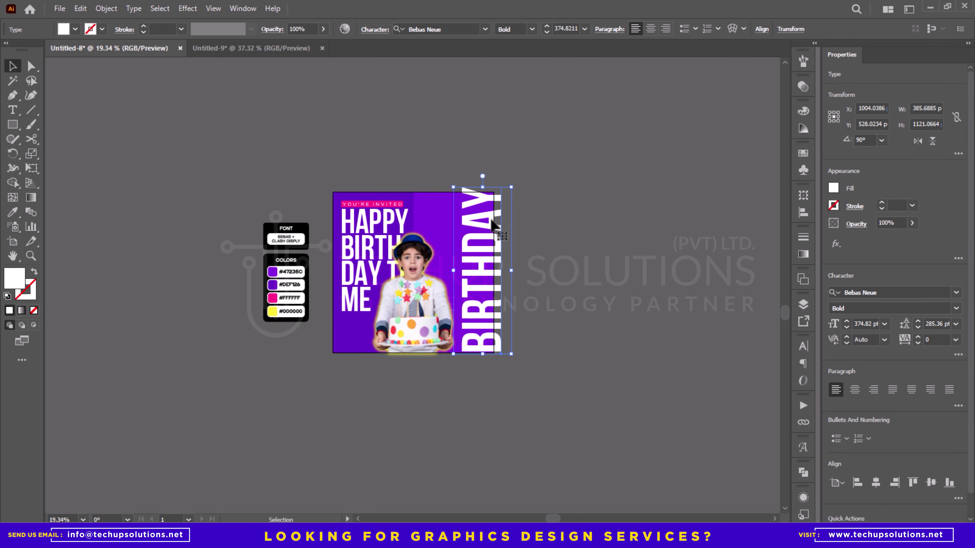
Step: Give the vertical BIRTHDAY a 1 pt outline in the background's darker purple, with no fill
{"action": "key", "text": "i"}
{"action": "left_click", "coordinate": [444, 214]}
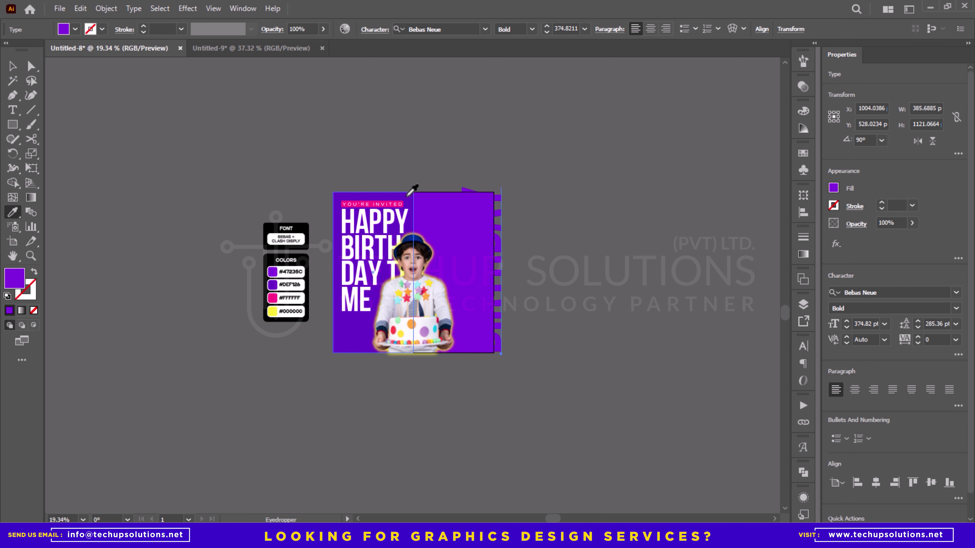
{"action": "key", "text": "v"}
{"action": "scroll", "coordinate": [459, 227], "scroll_direction": "up", "scroll_amount": 1}
{"action": "left_click", "coordinate": [33, 271]}
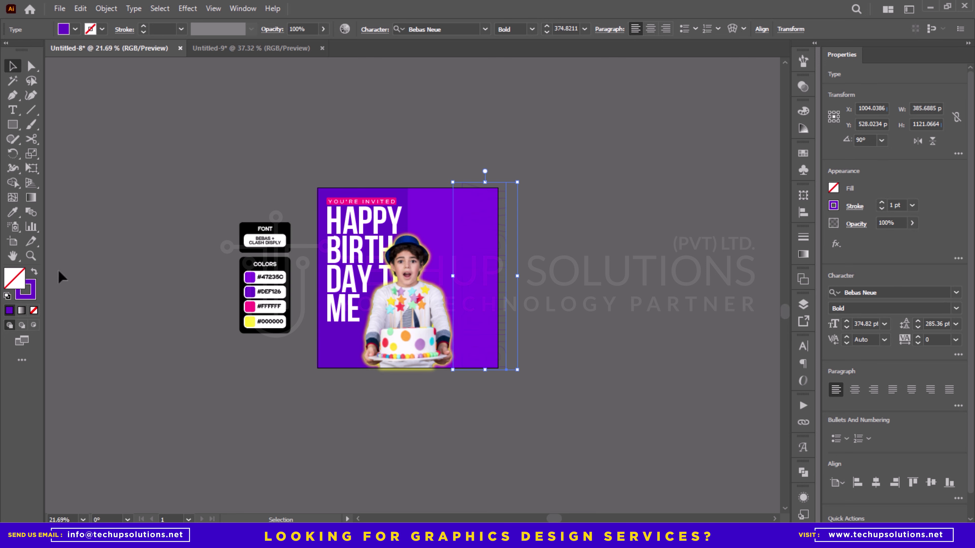
Step: Duplicate the outlined vertical BIRTHDAY to the left of the original, behind the boy's area
{"action": "scroll", "coordinate": [525, 253], "scroll_direction": "up", "scroll_amount": 4}
{"action": "left_click_drag", "start_coordinate": [524, 253], "coordinate": [422, 248]}
{"action": "left_click", "coordinate": [537, 248], "text": "shift"}
{"action": "left_click_drag", "start_coordinate": [537, 247], "coordinate": [524, 248]}
{"action": "scroll", "coordinate": [588, 104], "scroll_direction": "down", "scroll_amount": 2}
Step: Bring the boy cut-out to the front, over the outlined vertical BIRTHDAY words
{"action": "right_click", "coordinate": [337, 353]}
{"action": "mouse_move", "coordinate": [403, 269]}
{"action": "left_click", "coordinate": [522, 265]}
{"action": "left_click", "coordinate": [498, 150]}
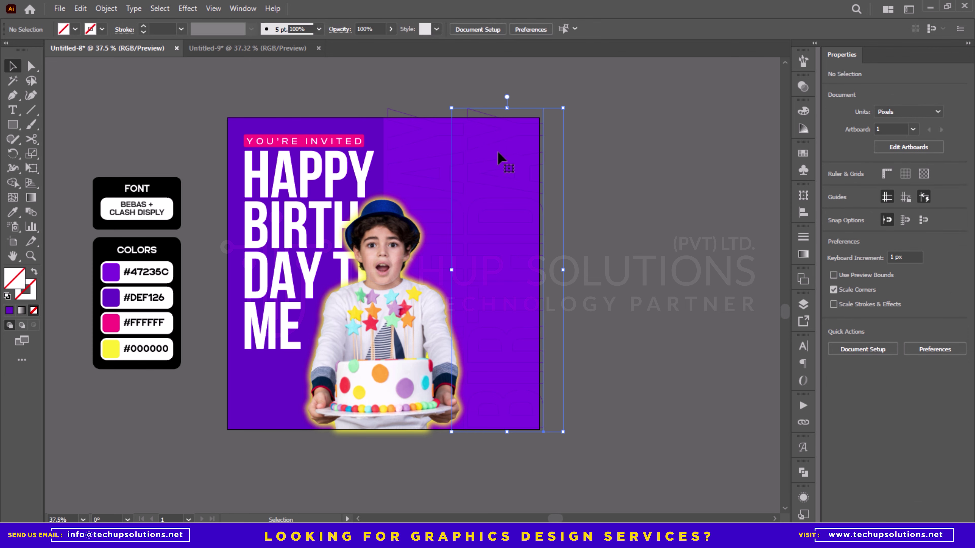
{"action": "left_click", "coordinate": [406, 143]}
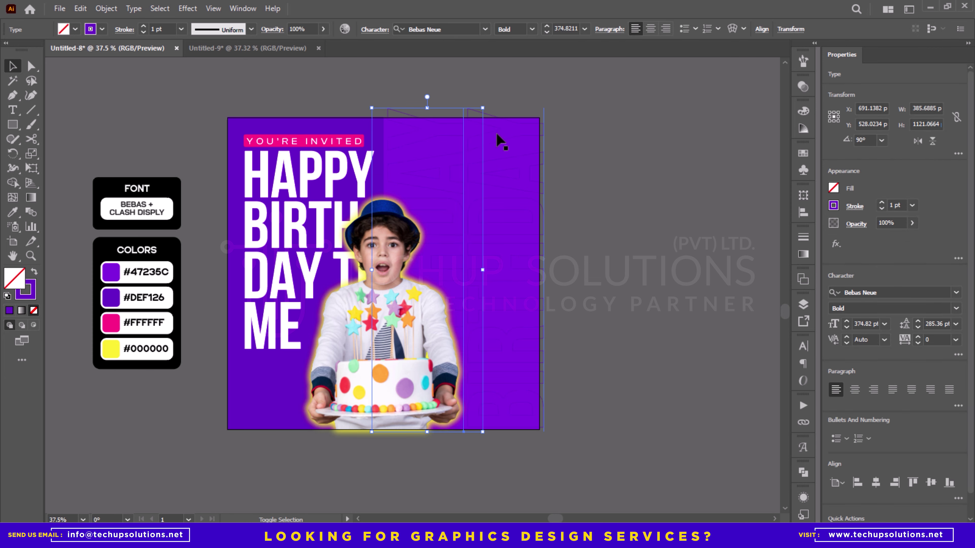
{"action": "left_click", "coordinate": [499, 141], "text": "shift"}
{"action": "left_click", "coordinate": [418, 93]}
{"action": "key", "text": "ctrl+space"}
{"action": "mouse_move", "coordinate": [426, 182]}
{"action": "left_mouse_down"}
{"action": "mouse_move", "coordinate": [414, 182]}
{"action": "mouse_move", "coordinate": [432, 183]}
{"action": "left_mouse_up"}
{"action": "key", "text": "ctrl+space"}
{"action": "mouse_move", "coordinate": [197, 401]}
{"action": "left_mouse_down"}
{"action": "mouse_move", "coordinate": [183, 407]}
{"action": "mouse_move", "coordinate": [186, 397]}
{"action": "left_mouse_up"}
Step: Draw a circle about 958 px wide centred on the artboard's bottom edge and fill it with the palette's yellow
{"action": "key", "text": "l"}
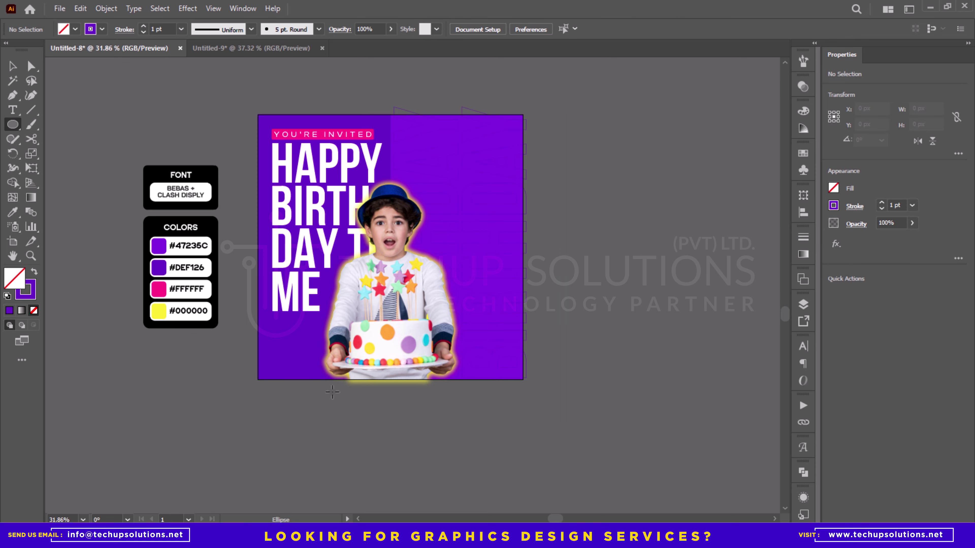
{"action": "left_click_drag", "start_coordinate": [394, 379], "coordinate": [511, 262]}
{"action": "key", "text": "v"}
{"action": "key", "text": "i"}
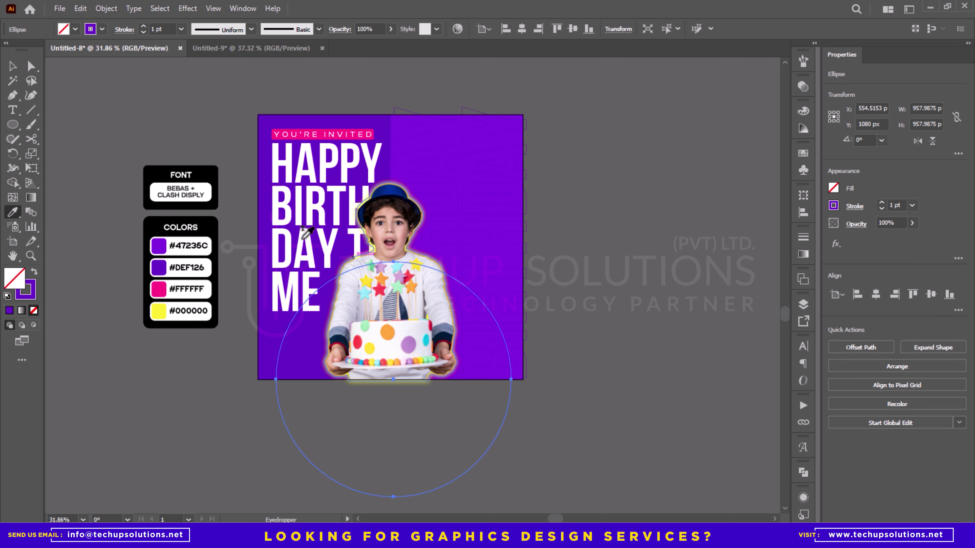
{"action": "left_click", "coordinate": [158, 316]}
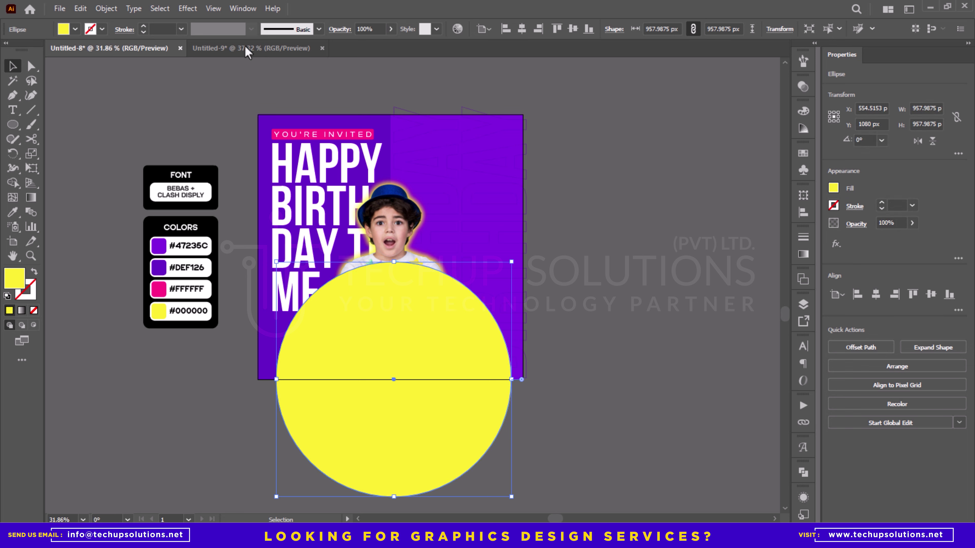
Step: Shrink the yellow circle to about 795 px wide and set the document raster effects to add 500 px around objects
{"action": "key", "text": "v"}
{"action": "left_click_drag", "start_coordinate": [395, 262], "coordinate": [394, 281]}
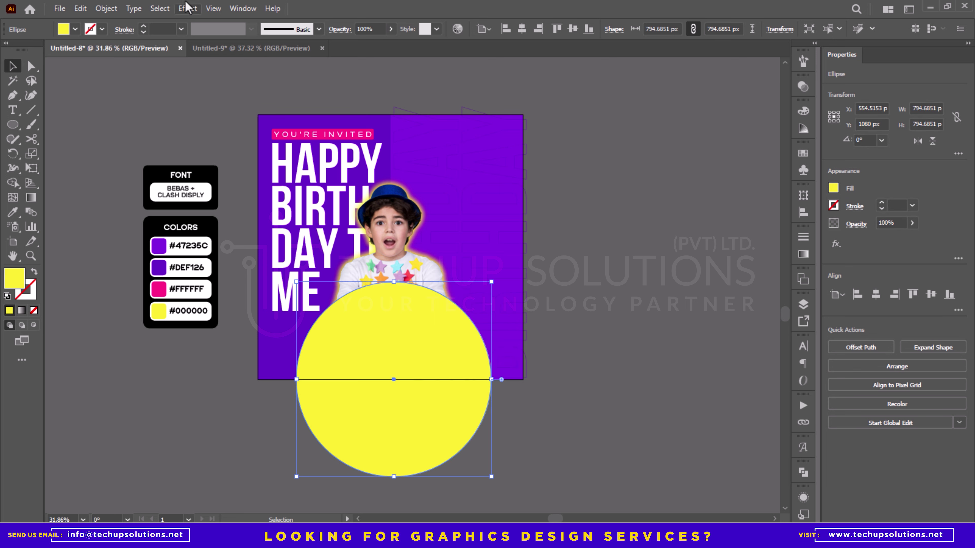
{"action": "left_click", "coordinate": [187, 8]}
{"action": "left_click", "coordinate": [226, 50]}
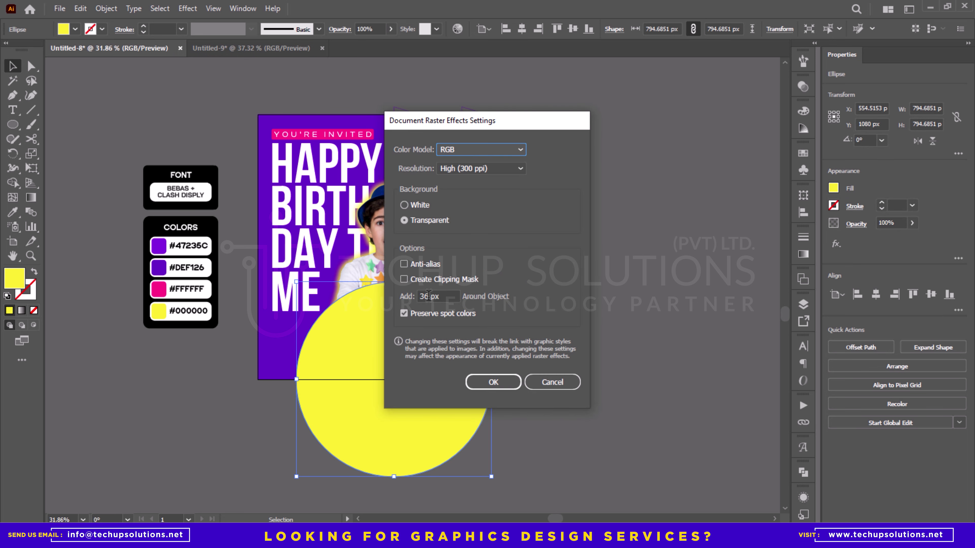
{"action": "left_click", "coordinate": [429, 295]}
{"action": "type", "text": "500"}
{"action": "key", "text": "Return"}
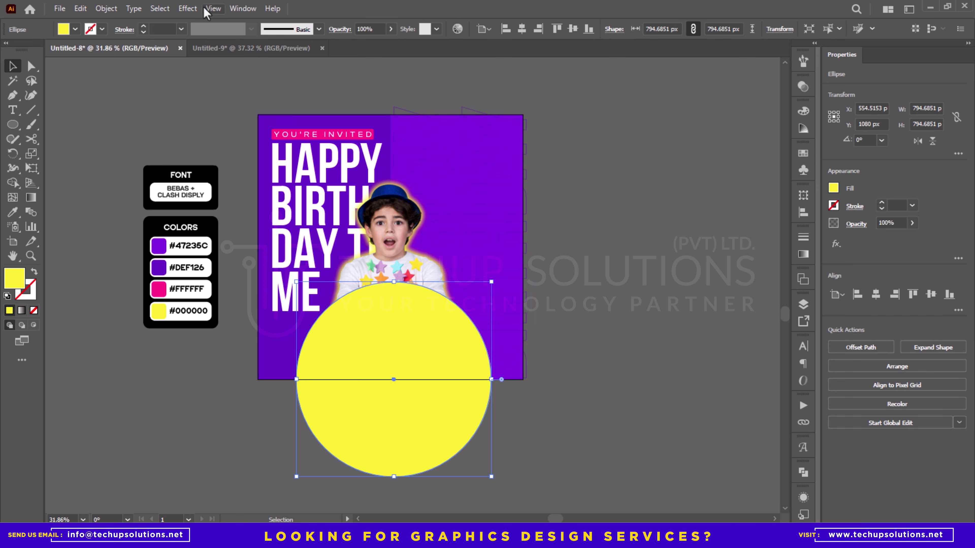
Step: Apply a strong Gaussian Blur to the yellow circle so its edge becomes a wide, soft glow
{"action": "left_click", "coordinate": [188, 8]}
{"action": "mouse_move", "coordinate": [252, 220]}
{"action": "left_click", "coordinate": [335, 214]}
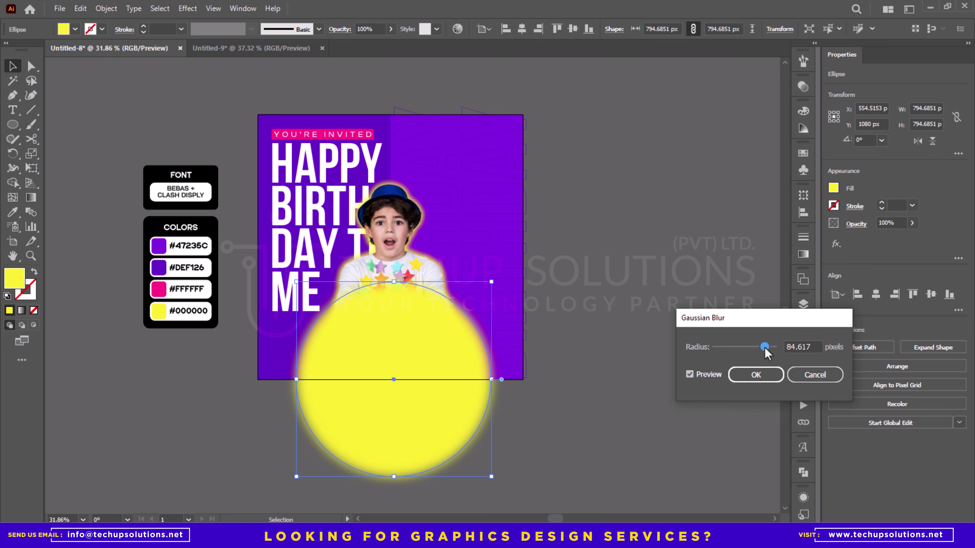
{"action": "left_click_drag", "start_coordinate": [765, 347], "coordinate": [773, 347]}
{"action": "left_click", "coordinate": [745, 379]}
Step: Place the blurred circle behind the boy cut-out and raise its centre about 136 px above the artboard's bottom edge
{"action": "left_click_drag", "start_coordinate": [442, 398], "coordinate": [415, 386]}
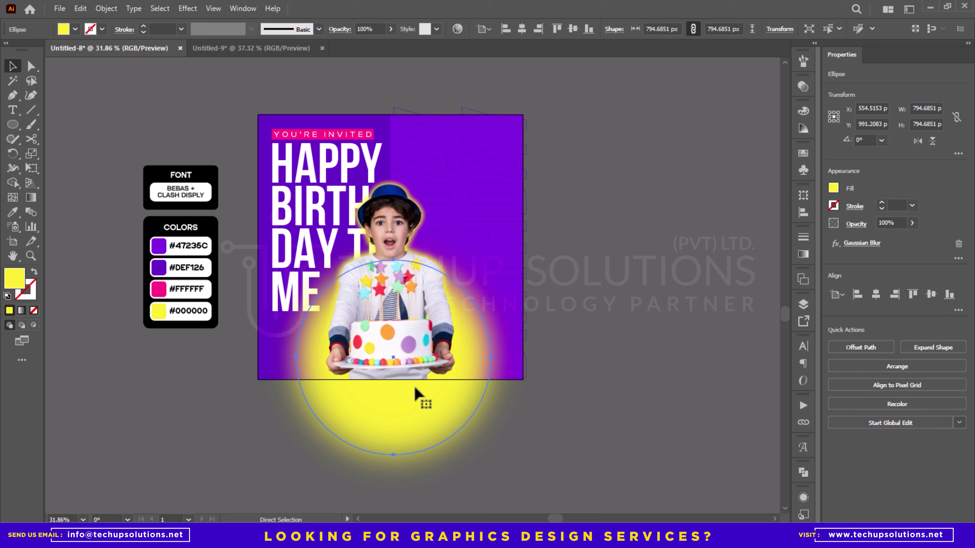
{"action": "left_click", "coordinate": [594, 254]}
{"action": "left_click_drag", "start_coordinate": [402, 420], "coordinate": [403, 408]}
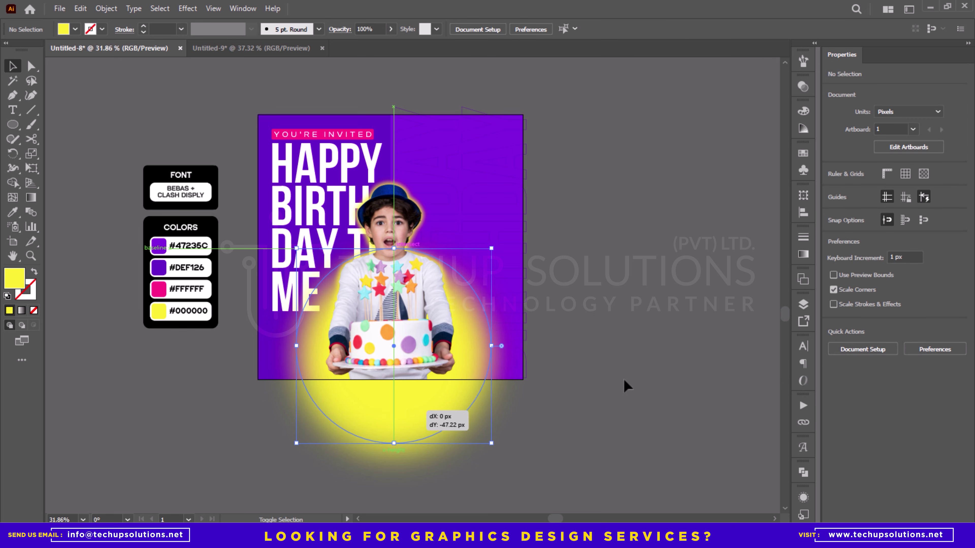
{"action": "left_click", "coordinate": [641, 304]}
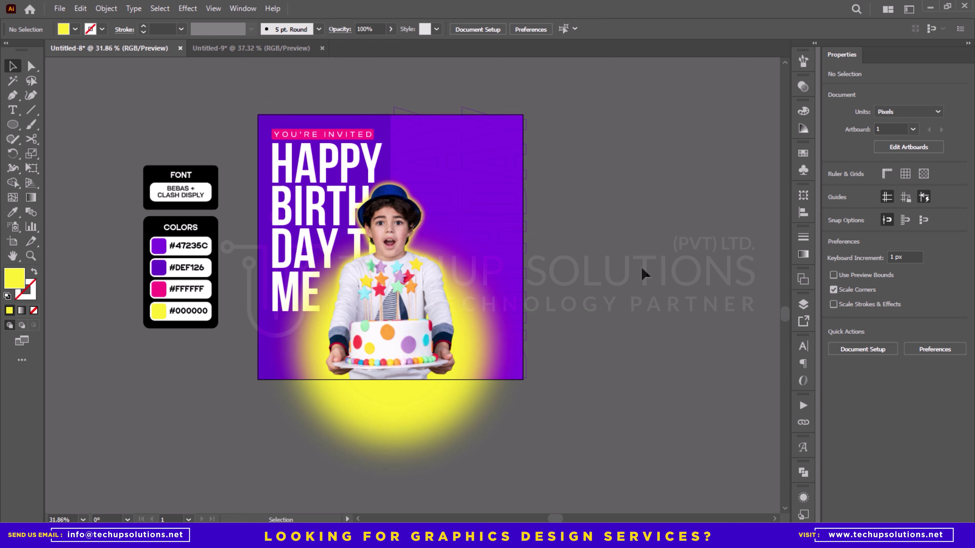
{"action": "key", "text": "super+v"}
{"action": "scroll", "coordinate": [833, 432], "scroll_direction": "down", "scroll_amount": 2}
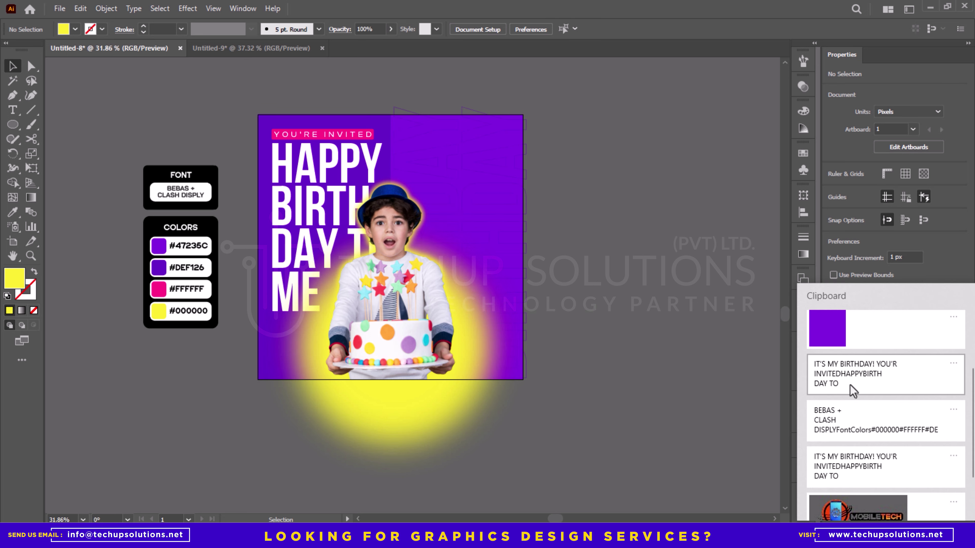
{"action": "scroll", "coordinate": [877, 378], "scroll_direction": "down", "scroll_amount": 2}
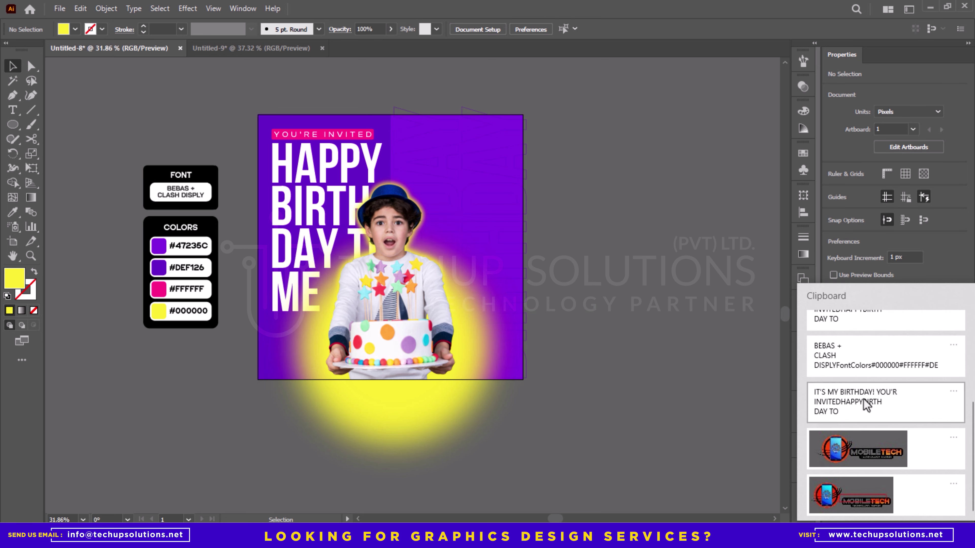
{"action": "left_click", "coordinate": [651, 317]}
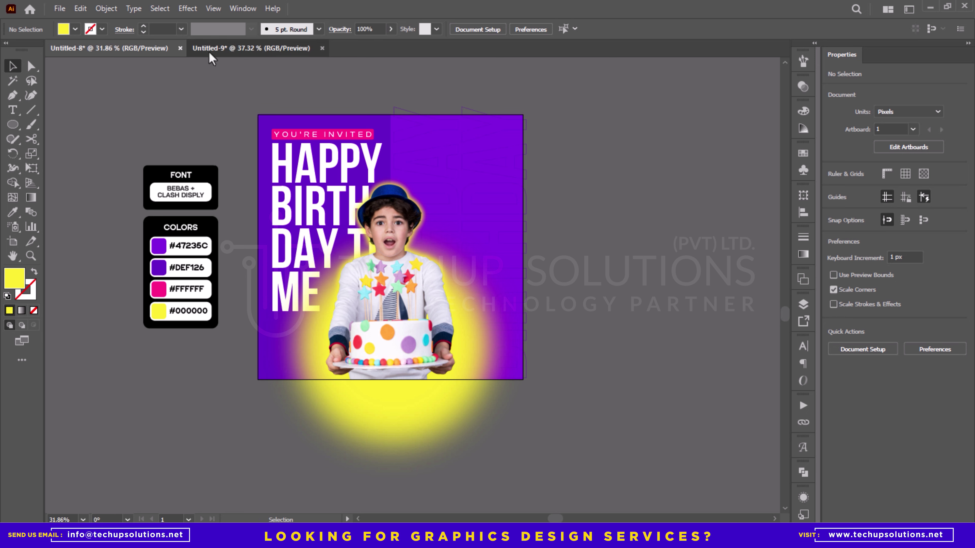
Step: Paste the "SWIPE TO SEE MY JOURNEY OVER THE YEARS! FEELING EXCITED ABOUT WHAT'S NEXT!" caption and move it beside the artboard
{"action": "key", "text": "ctrl+v"}
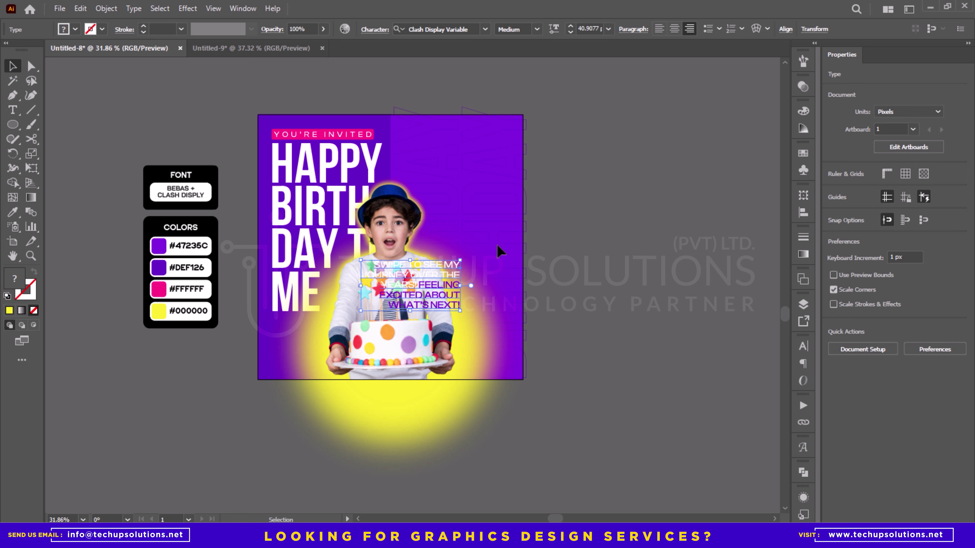
{"action": "left_click_drag", "start_coordinate": [441, 260], "coordinate": [767, 158]}
{"action": "left_click", "coordinate": [580, 189]}
{"action": "left_click_drag", "start_coordinate": [540, 182], "coordinate": [572, 218]}
{"action": "left_click_drag", "start_coordinate": [523, 230], "coordinate": [491, 233]}
Step: Draw a yellow rectangle over the word FEELING and stack two copies of it directly below, over the next two lines
{"action": "key", "text": "m"}
{"action": "left_click_drag", "start_coordinate": [444, 186], "coordinate": [650, 229]}
{"action": "key", "text": "v"}
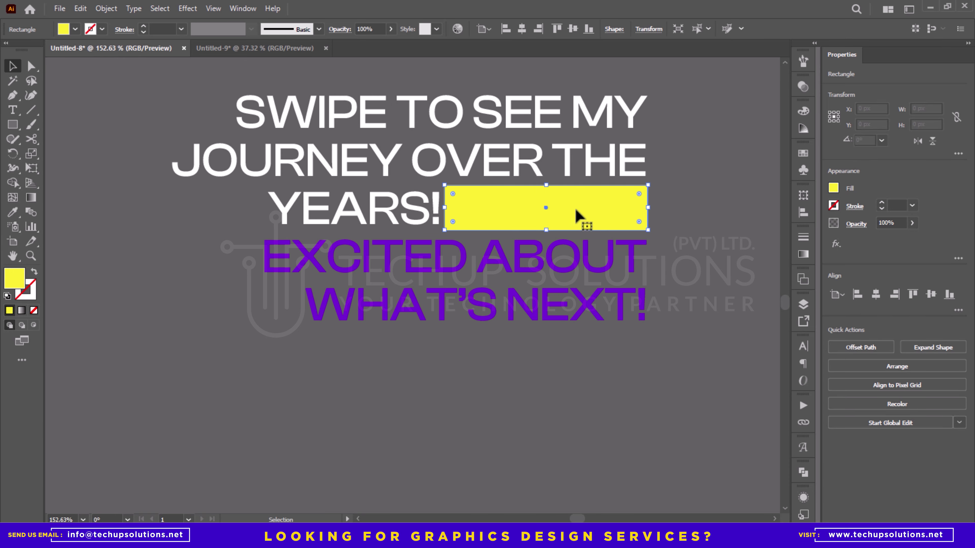
{"action": "left_click_drag", "start_coordinate": [582, 213], "coordinate": [579, 257]}
{"action": "left_click_drag", "start_coordinate": [579, 259], "coordinate": [548, 328]}
{"action": "left_click", "coordinate": [493, 261], "text": "shift"}
{"action": "left_click", "coordinate": [520, 342]}
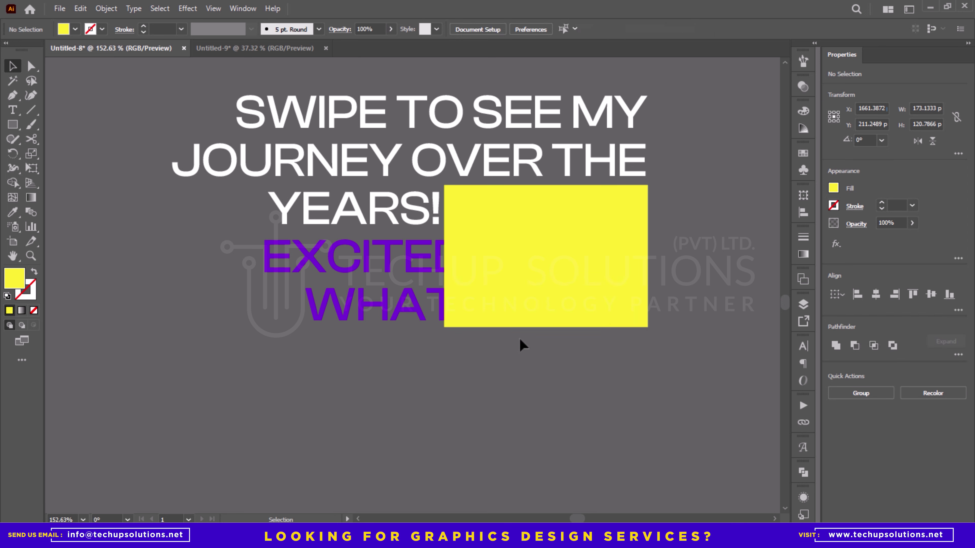
Step: Extend the bottom rectangle leftward to about 302 px wide and the middle one to about 338 px wide, covering their text lines
{"action": "left_click", "coordinate": [499, 307]}
{"action": "left_click_drag", "start_coordinate": [444, 303], "coordinate": [292, 301]}
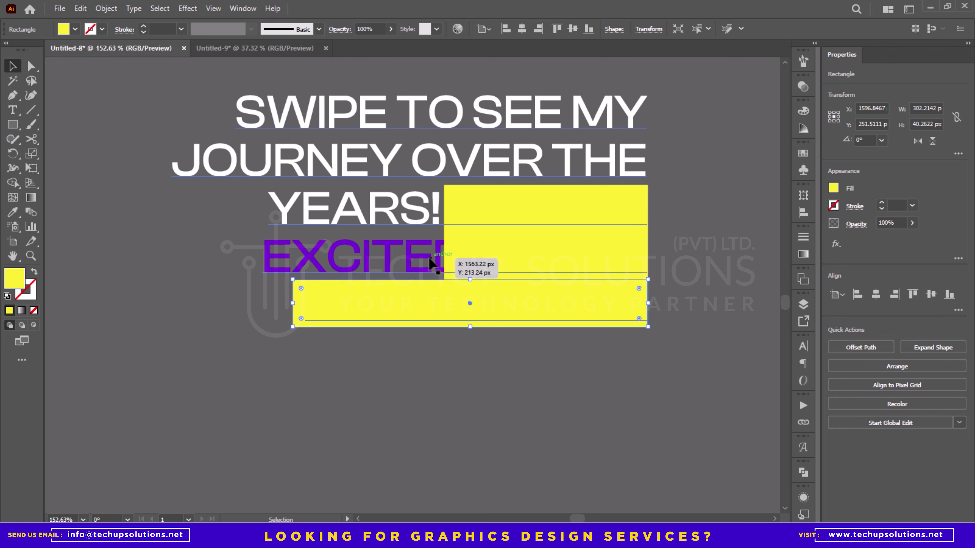
{"action": "left_click", "coordinate": [452, 258]}
{"action": "left_click_drag", "start_coordinate": [444, 255], "coordinate": [251, 256]}
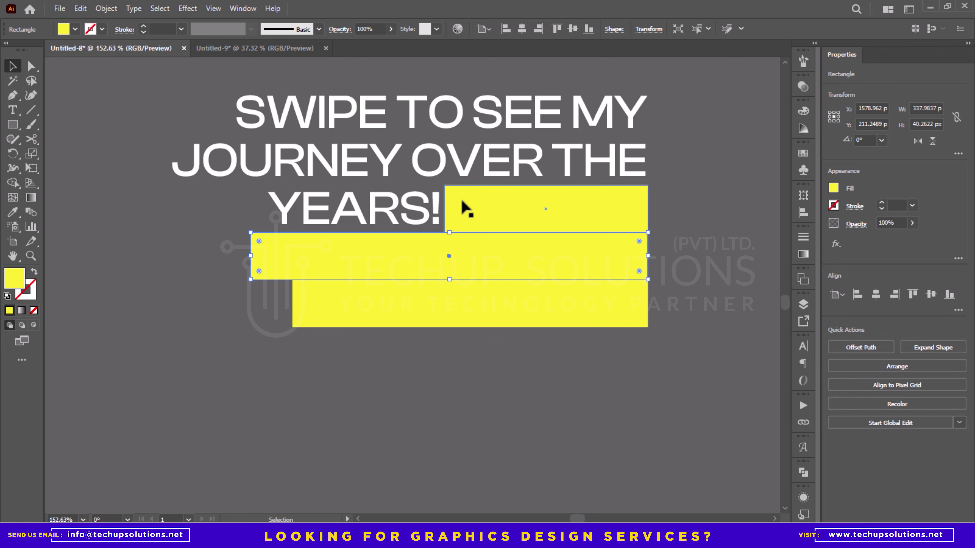
Step: Unite the three yellow rectangles into one shape and bring the caption text in front of it
{"action": "left_click", "coordinate": [481, 220], "text": "shift"}
{"action": "left_click", "coordinate": [478, 307], "text": "shift"}
{"action": "left_click", "coordinate": [835, 346]}
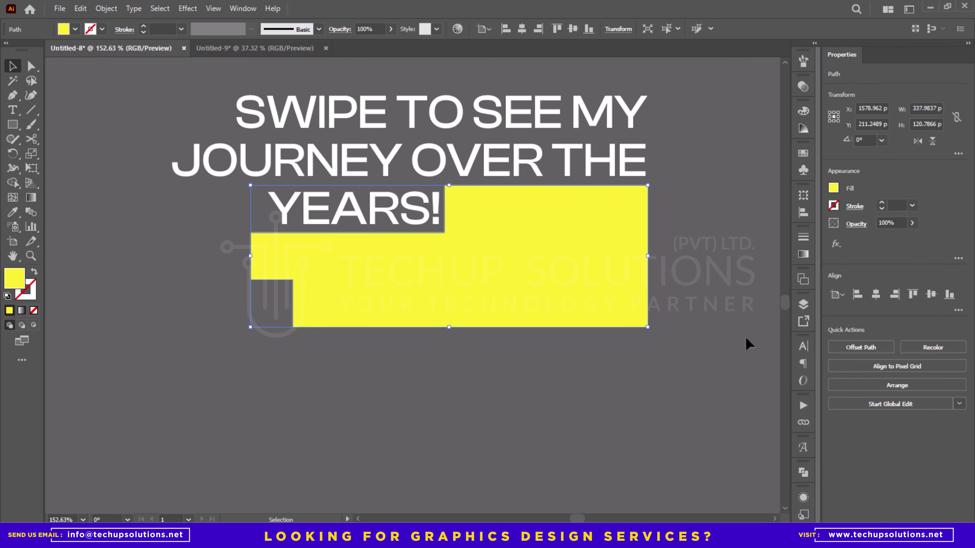
{"action": "right_click", "coordinate": [438, 146]}
{"action": "mouse_move", "coordinate": [499, 426]}
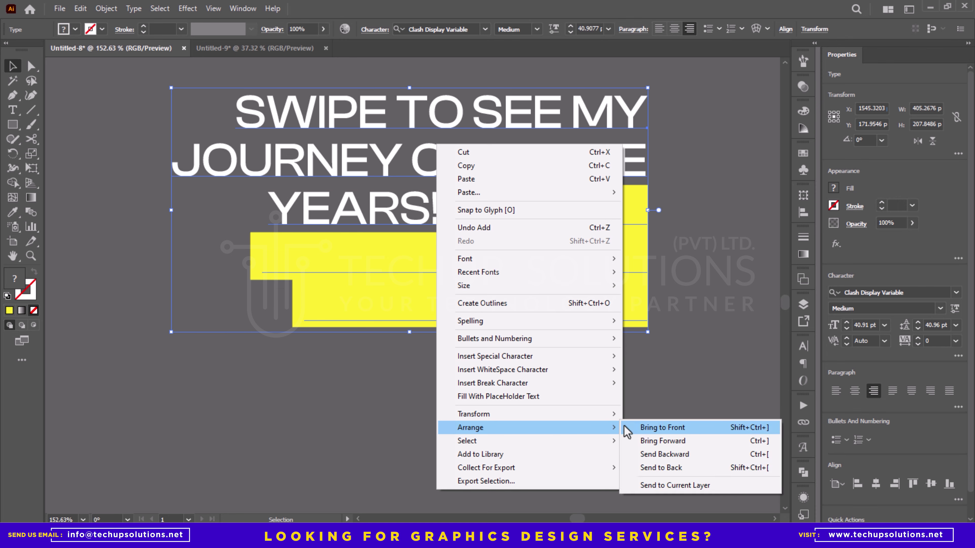
{"action": "left_click", "coordinate": [633, 428]}
{"action": "left_click", "coordinate": [615, 420]}
Step: Tighten the yellow highlight's left edges beside EXCITED ABOUT and WHAT'S NEXT! so they sit closer to the text
{"action": "key", "text": "z"}
{"action": "key", "text": "a"}
{"action": "mouse_move", "coordinate": [264, 269]}
{"action": "left_mouse_down"}
{"action": "mouse_move", "coordinate": [255, 254]}
{"action": "mouse_move", "coordinate": [257, 281]}
{"action": "left_mouse_up"}
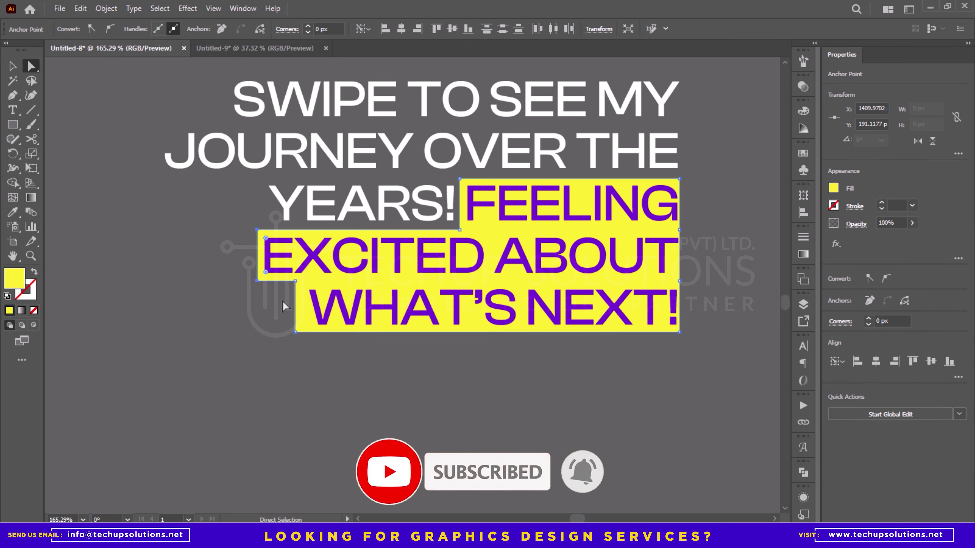
{"action": "left_click", "coordinate": [294, 281]}
{"action": "left_click", "coordinate": [295, 332], "text": "shift"}
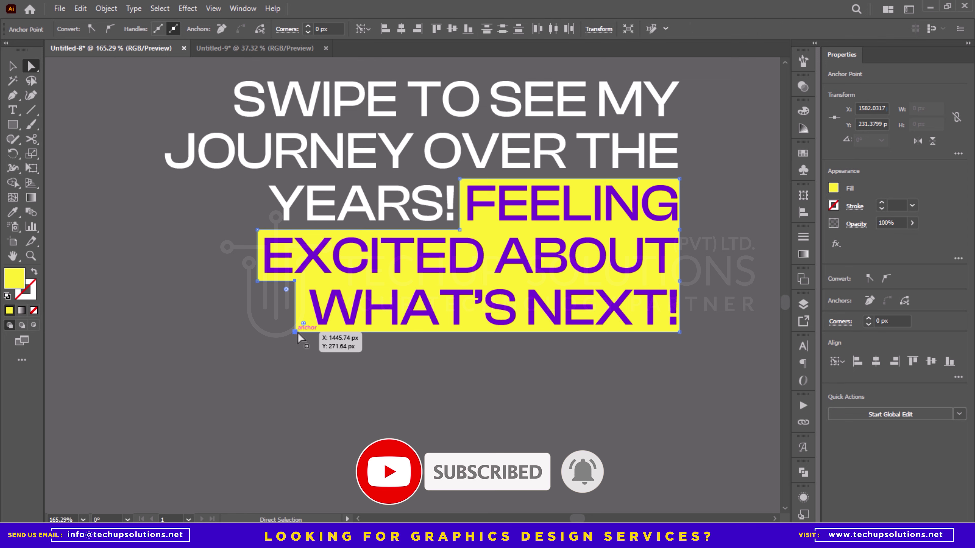
{"action": "left_click_drag", "start_coordinate": [294, 332], "coordinate": [301, 332]}
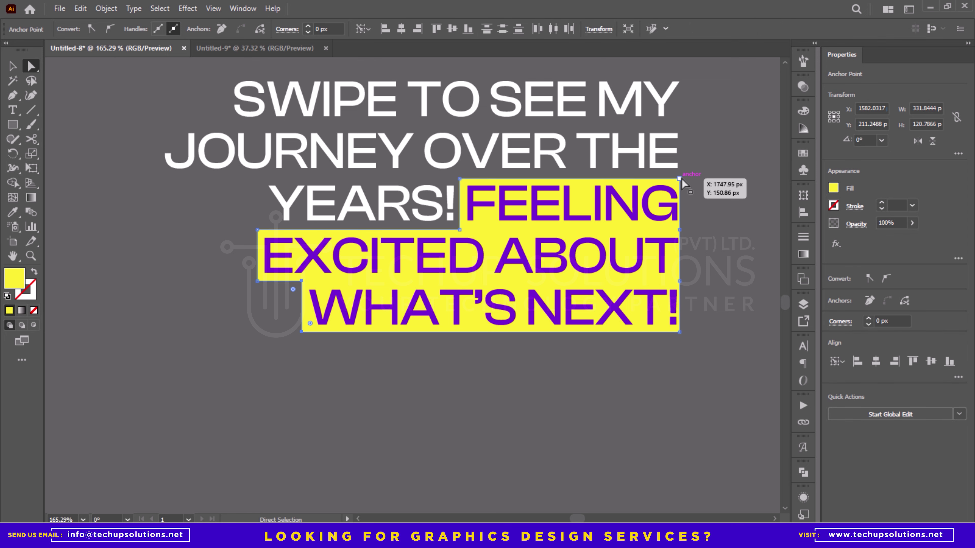
Step: Remove the two extra anchor points on the highlight's right edge and extend that edge slightly beyond the text
{"action": "left_click", "coordinate": [680, 187]}
{"action": "left_click", "coordinate": [679, 231]}
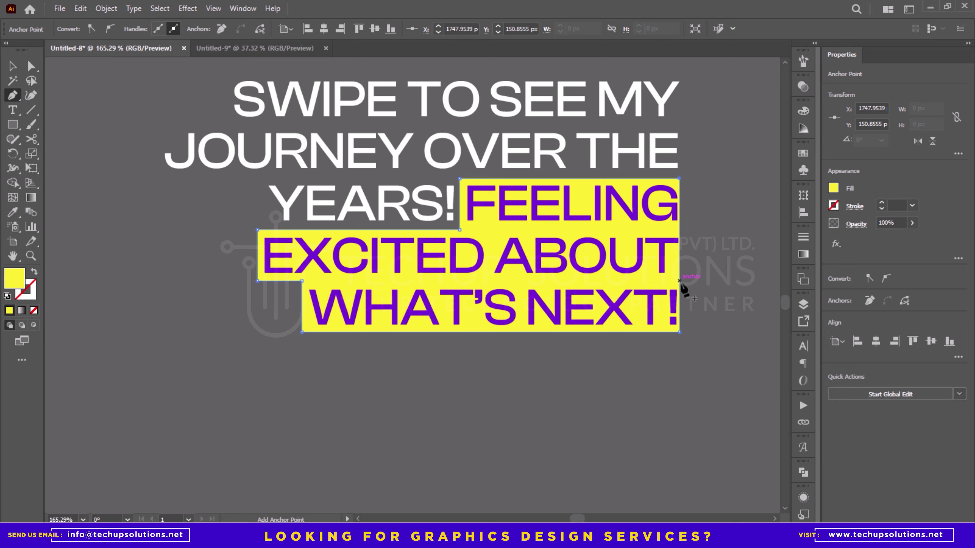
{"action": "key", "text": "a"}
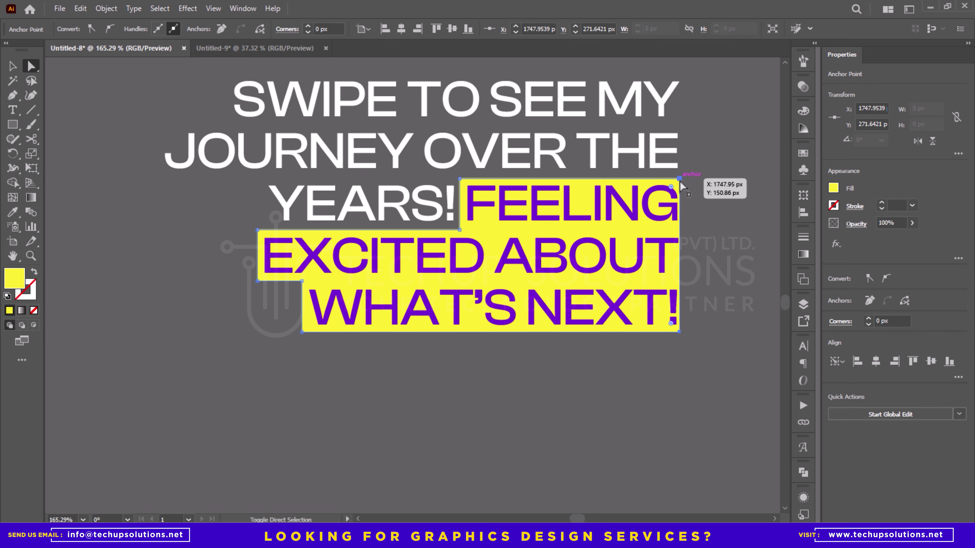
{"action": "left_click_drag", "start_coordinate": [680, 184], "coordinate": [686, 180]}
{"action": "key", "text": "v"}
{"action": "left_click", "coordinate": [692, 207]}
Step: Group the caption with its highlight, place it in the artboard's upper-right area and scale it to about 391 px wide
{"action": "left_click_drag", "start_coordinate": [628, 224], "coordinate": [521, 243]}
{"action": "left_click_drag", "start_coordinate": [494, 140], "coordinate": [612, 318]}
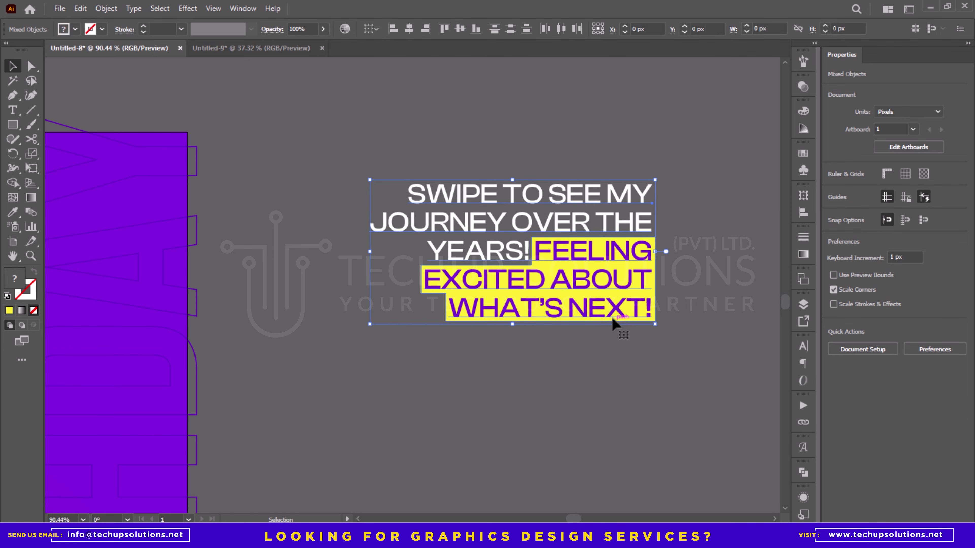
{"action": "key", "text": "ctrl+g"}
{"action": "left_click_drag", "start_coordinate": [585, 278], "coordinate": [383, 276]}
{"action": "left_click_drag", "start_coordinate": [542, 279], "coordinate": [601, 216]}
{"action": "left_click_drag", "start_coordinate": [654, 200], "coordinate": [398, 209]}
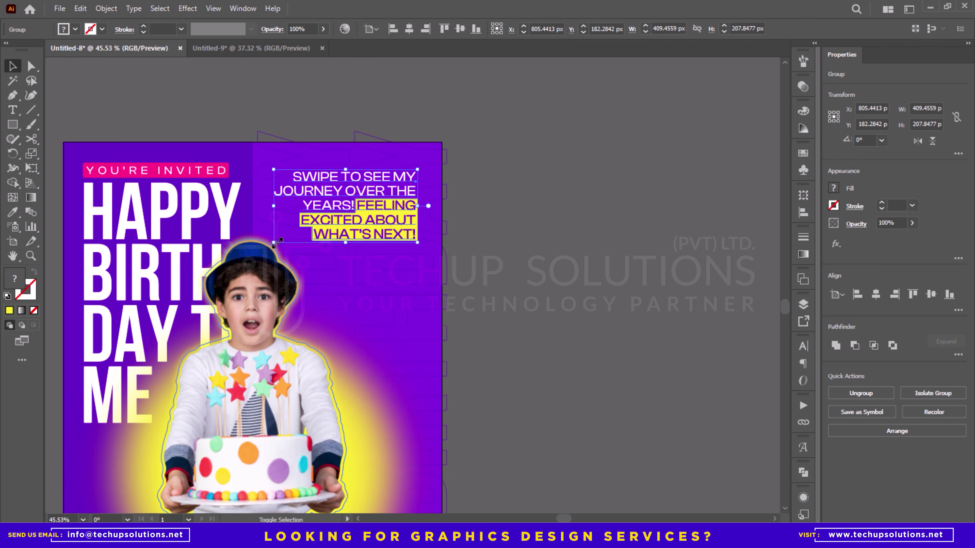
{"action": "left_click_drag", "start_coordinate": [278, 243], "coordinate": [283, 240]}
Step: Align the top of the left-hand invitation text block with the top of the caption group
{"action": "left_click_drag", "start_coordinate": [362, 218], "coordinate": [426, 204]}
{"action": "left_click", "coordinate": [301, 171], "text": "shift"}
{"action": "left_click", "coordinate": [394, 188]}
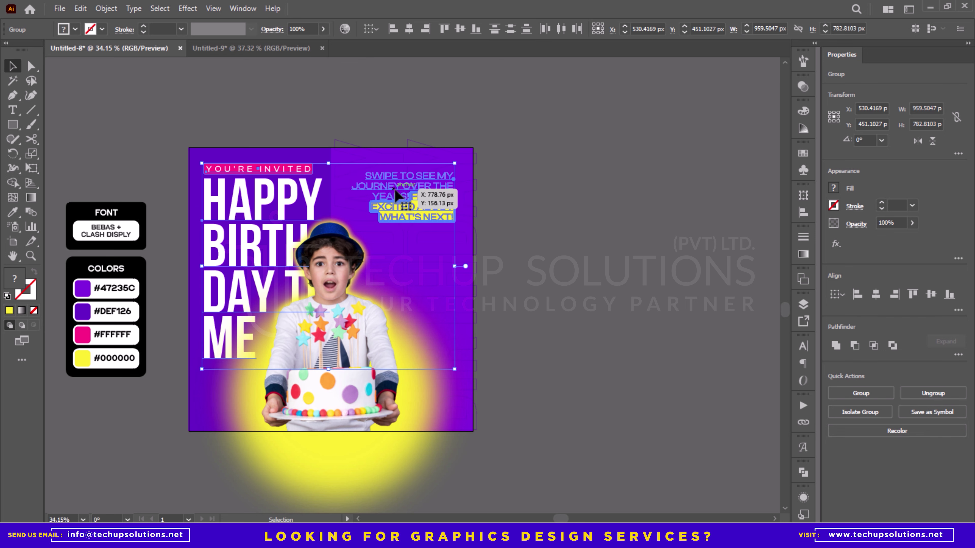
{"action": "left_click", "coordinate": [444, 31]}
{"action": "left_click", "coordinate": [531, 113]}
Step: Check the placement of the caption on the artboard and compare the layout with the finished design in Untitled-9
{"action": "key", "text": "z"}
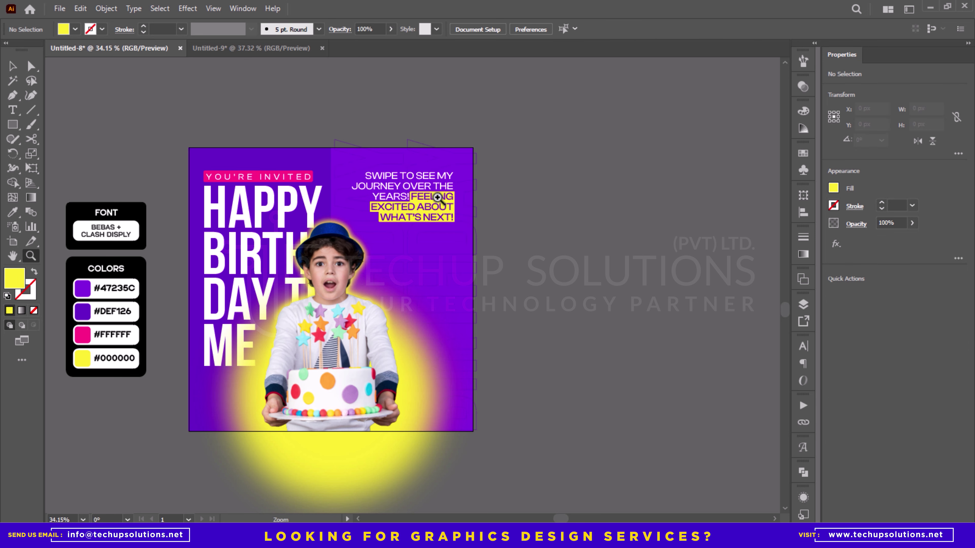
{"action": "left_click_drag", "start_coordinate": [442, 200], "coordinate": [472, 199]}
{"action": "key", "text": "v"}
{"action": "left_click", "coordinate": [424, 197]}
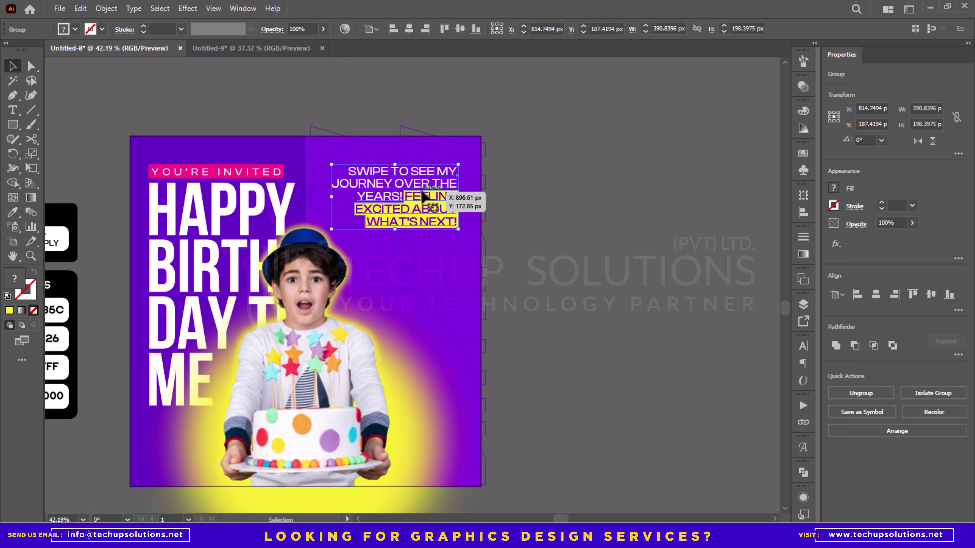
{"action": "left_click", "coordinate": [557, 183]}
{"action": "left_click_drag", "start_coordinate": [557, 182], "coordinate": [574, 128]}
{"action": "key", "text": "z"}
{"action": "left_click_drag", "start_coordinate": [574, 129], "coordinate": [472, 173]}
{"action": "left_click_drag", "start_coordinate": [508, 182], "coordinate": [487, 187]}
{"action": "key", "text": "v"}
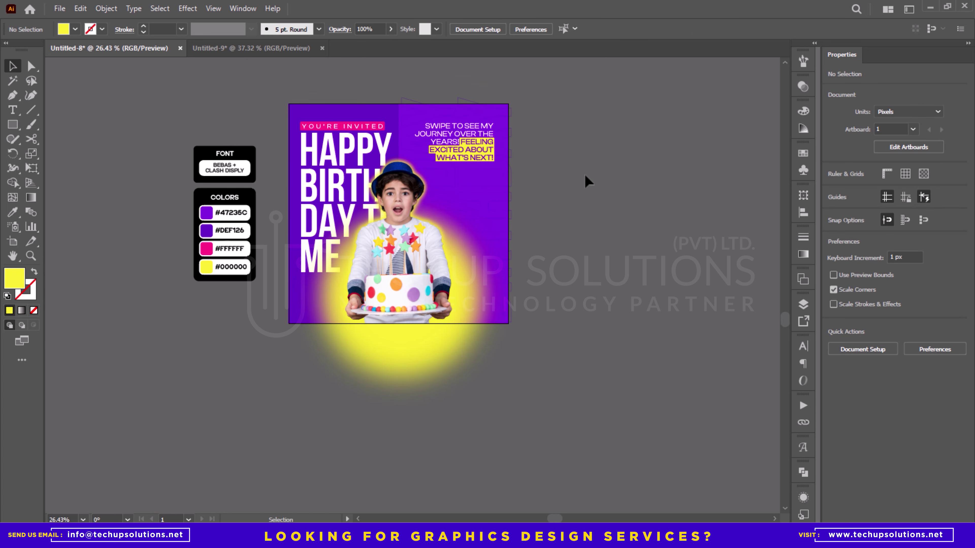
{"action": "left_click", "coordinate": [265, 53]}
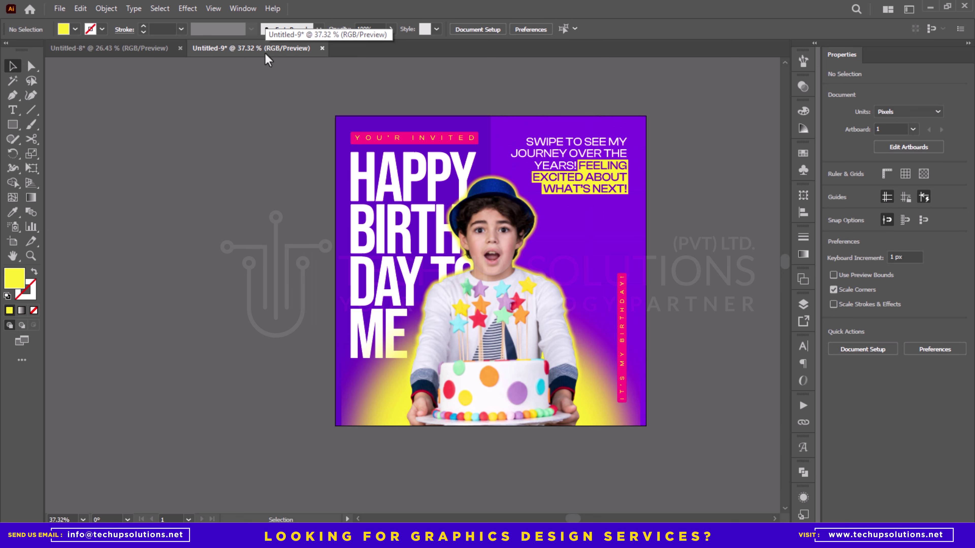
{"action": "left_click", "coordinate": [168, 50]}
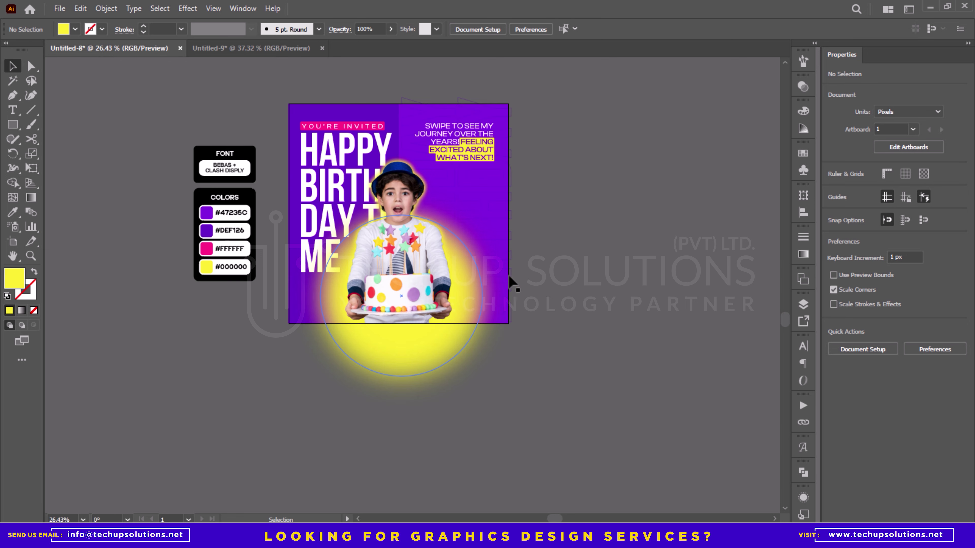
Step: Add the text "IT'S MY BIRTHDAY!" in the empty area to the right of the artboard
{"action": "key", "text": "t"}
{"action": "left_click", "coordinate": [619, 338]}
{"action": "key", "text": "BackSpace"}
{"action": "type", "text": "IT"}
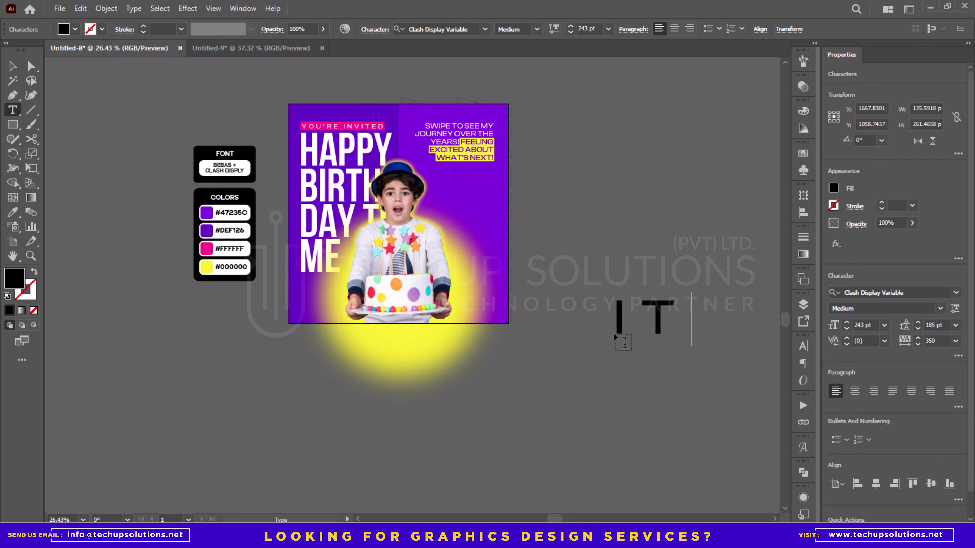
{"action": "type", "text": "\"S"}
{"action": "key", "text": "BackSpace"}
{"action": "key", "text": "BackSpace"}
{"action": "key", "text": "BackSpace"}
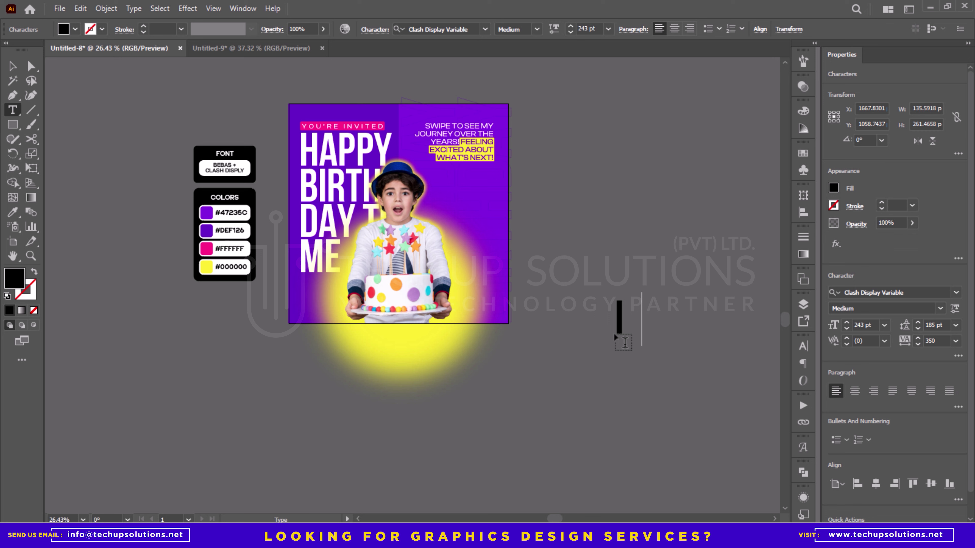
{"action": "type", "text": "T'S"}
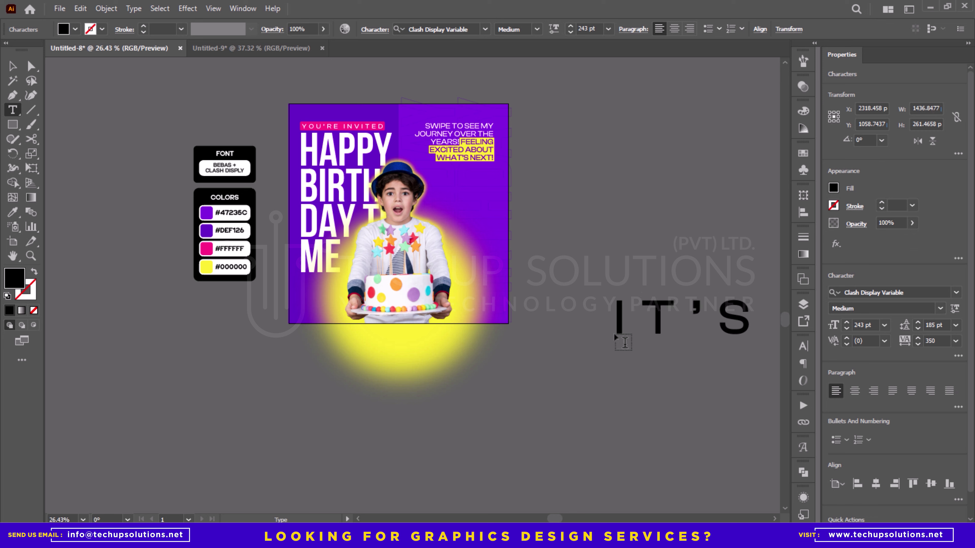
{"action": "key", "text": "Escape"}
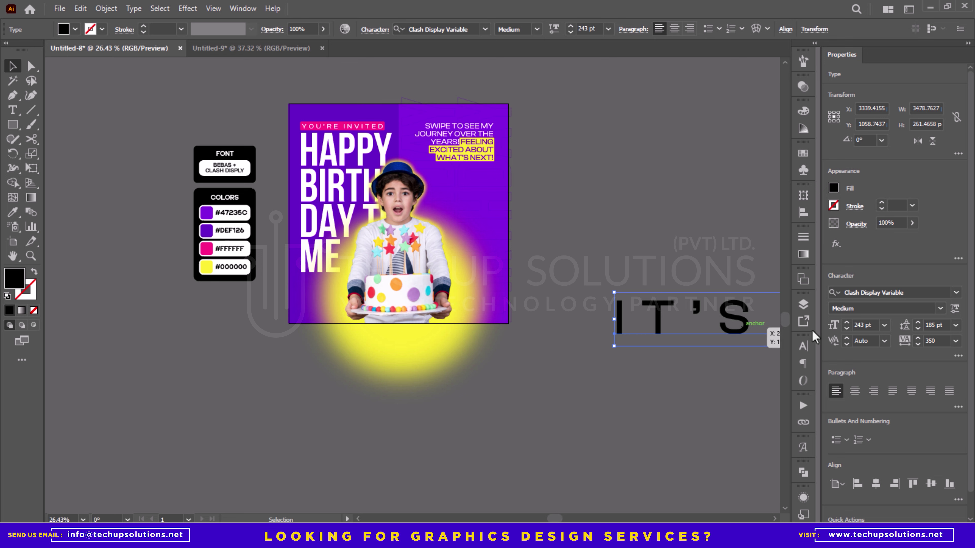
Step: Set the font size of the "IT'S MY BIRTHDAY" text to 25 pt
{"action": "left_click", "coordinate": [878, 325]}
{"action": "type", "text": "100"}
{"action": "key", "text": "Return"}
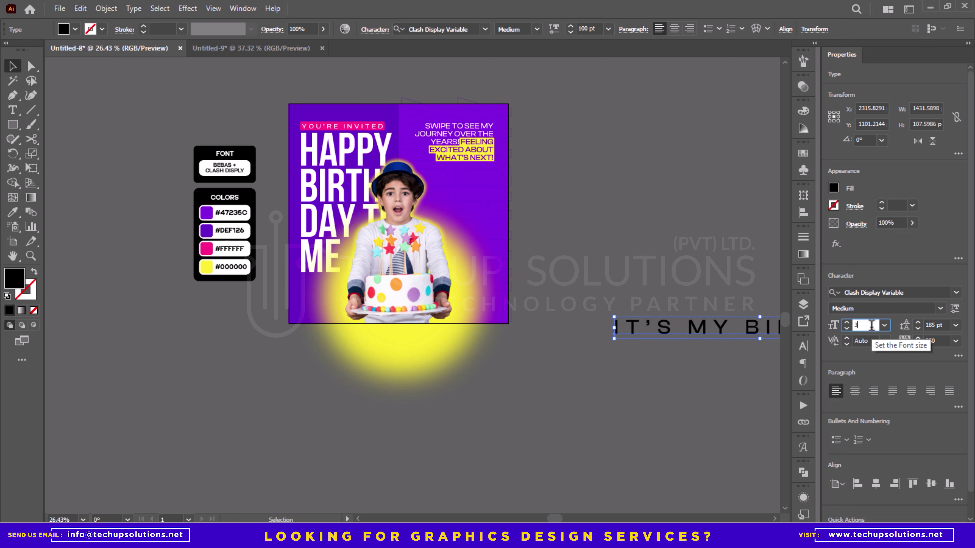
{"action": "type", "text": "0"}
{"action": "key", "text": "Return"}
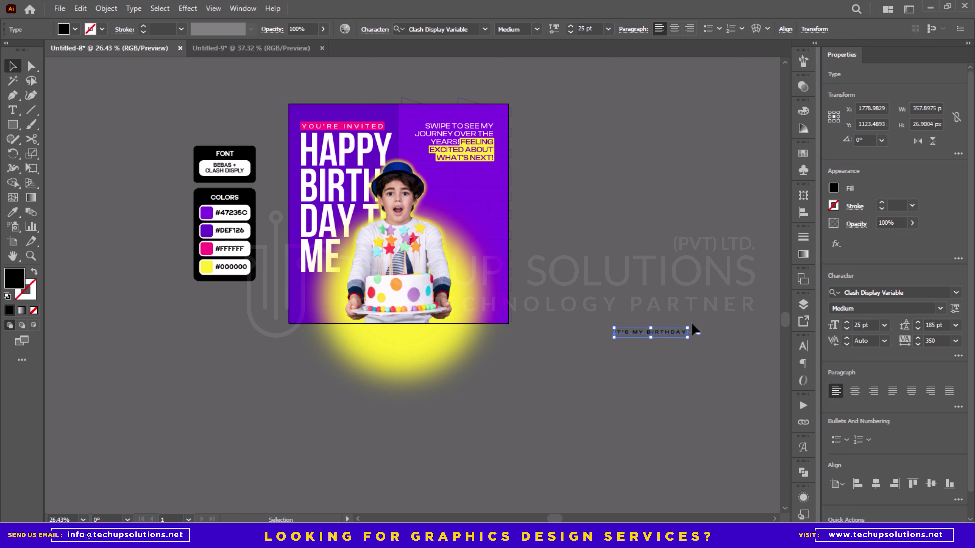
Step: Rotate the birthday label 90°, widen its tracking to 500 and place it vertically near the artboard's lower-right corner
{"action": "left_click", "coordinate": [691, 323]}
{"action": "left_click", "coordinate": [674, 333]}
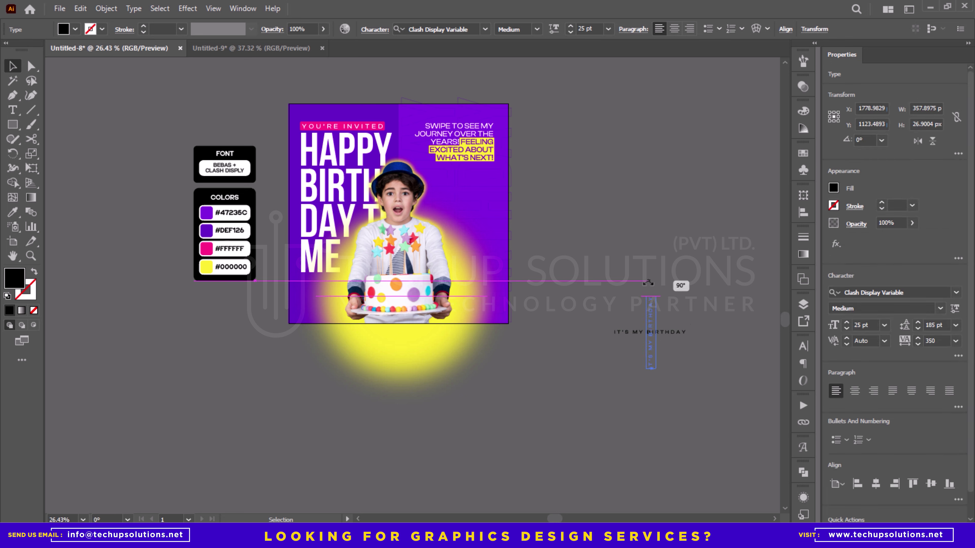
{"action": "left_click_drag", "start_coordinate": [652, 302], "coordinate": [493, 240]}
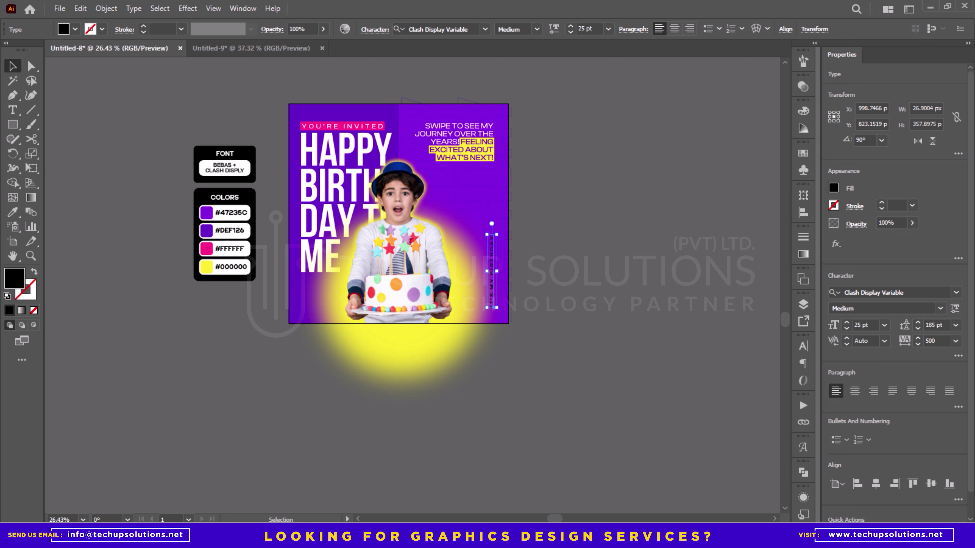
{"action": "left_click", "coordinate": [542, 302]}
{"action": "key", "text": "z"}
{"action": "left_click_drag", "start_coordinate": [495, 262], "coordinate": [640, 374]}
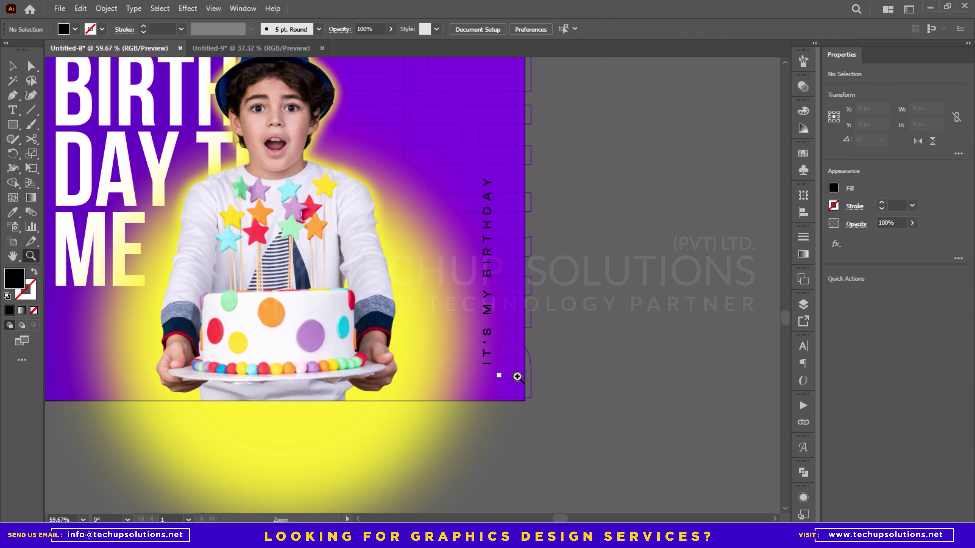
{"action": "left_click_drag", "start_coordinate": [517, 377], "coordinate": [591, 377]}
{"action": "key", "text": "v"}
{"action": "left_click_drag", "start_coordinate": [480, 284], "coordinate": [474, 285]}
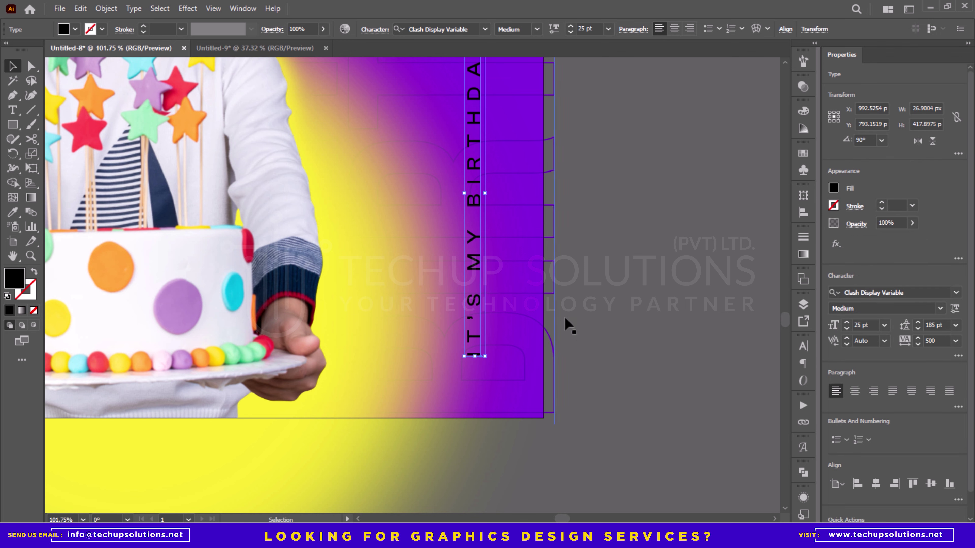
Step: Draw a rectangle about 33 × 149 px over the label's lower end and fill it with the pink of the "YOU'RE INVITED" highlight
{"action": "key", "text": "m"}
{"action": "left_click_drag", "start_coordinate": [462, 366], "coordinate": [488, 249]}
{"action": "key", "text": "z"}
{"action": "left_click_drag", "start_coordinate": [488, 249], "coordinate": [368, 269]}
{"action": "left_click_drag", "start_coordinate": [428, 251], "coordinate": [505, 377]}
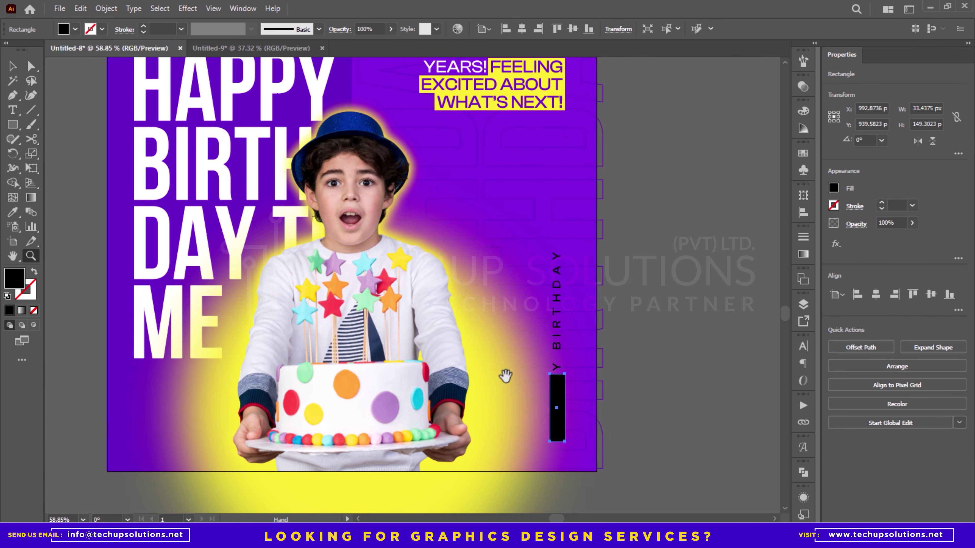
{"action": "key", "text": "i"}
{"action": "left_click_drag", "start_coordinate": [252, 137], "coordinate": [234, 109]}
{"action": "left_click", "coordinate": [172, 158]}
Step: Stretch the pink bar to about 436 px high behind the vertical label and recolor the label text white
{"action": "key", "text": "v"}
{"action": "left_click_drag", "start_coordinate": [509, 354], "coordinate": [511, 229]}
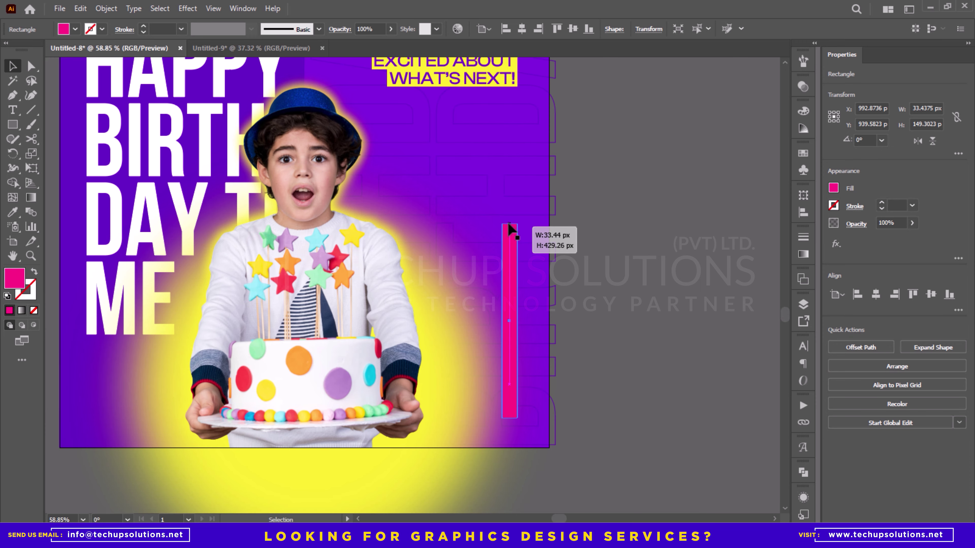
{"action": "left_click", "coordinate": [509, 240]}
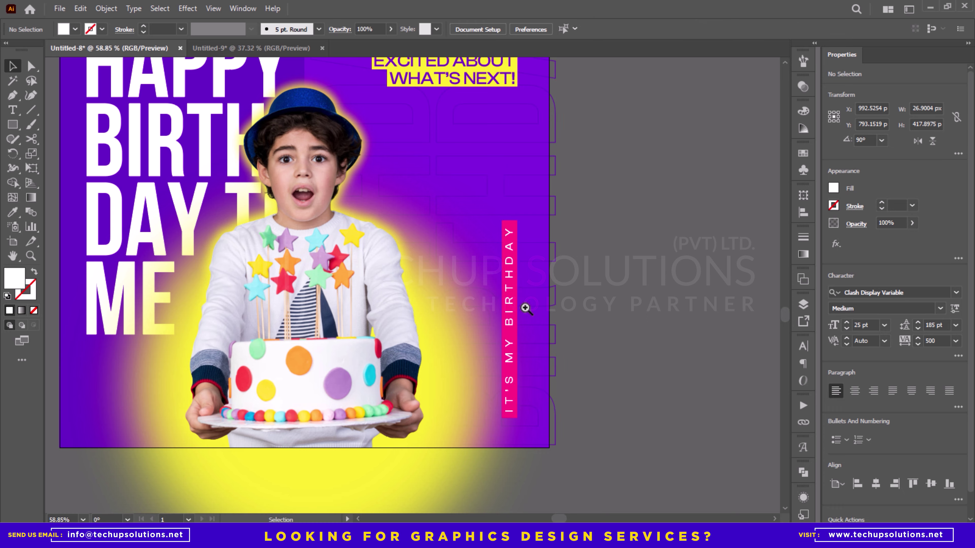
Step: Nudge the vertical label text 2 px to the right to center it on the pink bar
{"action": "scroll", "coordinate": [522, 308], "scroll_direction": "up", "scroll_amount": 4}
{"action": "key", "text": "Right"}
{"action": "key", "text": "Right"}
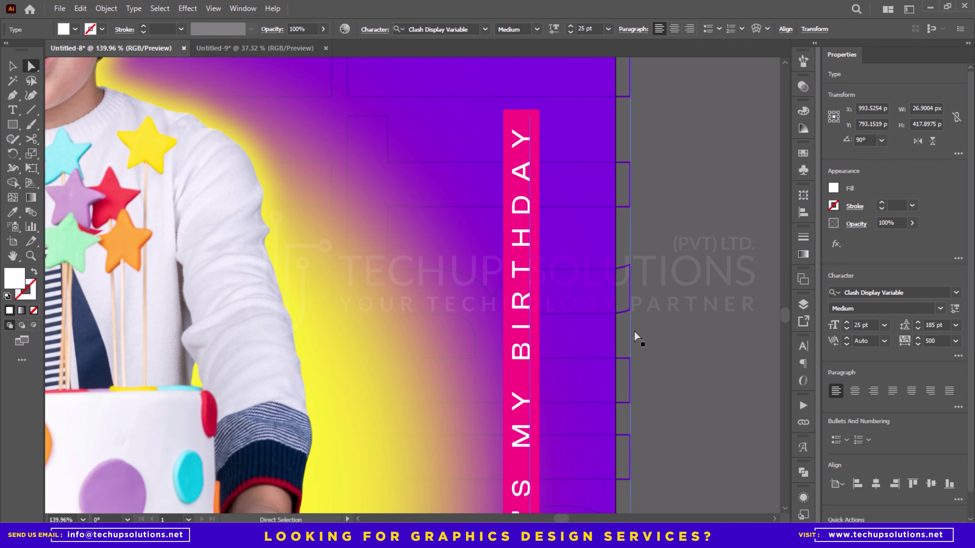
{"action": "key", "text": "ctrl+space"}
{"action": "left_click_drag", "start_coordinate": [598, 331], "coordinate": [529, 340]}
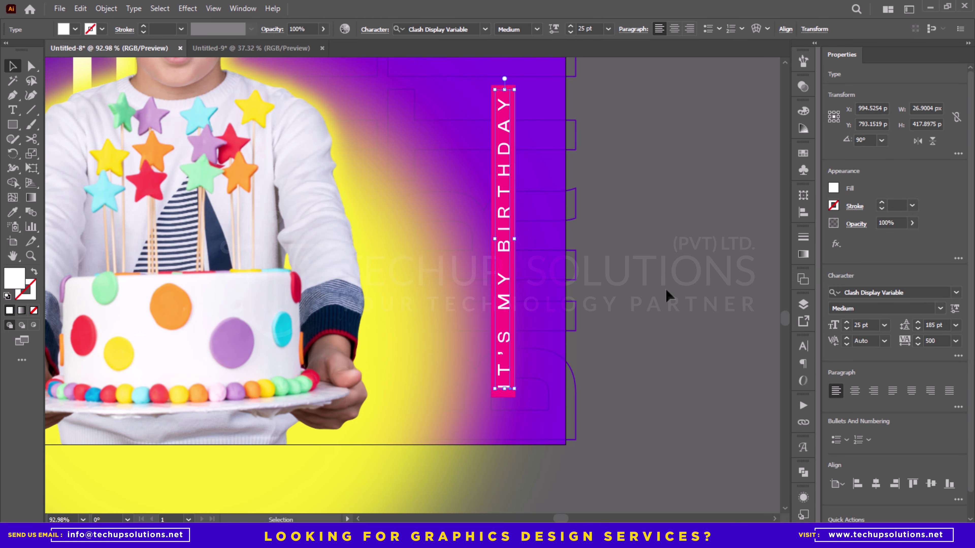
{"action": "left_click", "coordinate": [668, 293]}
Step: Round the corners of the pink bar and trim its height to about 428 px to fit the label text
{"action": "key", "text": "ctrl+space"}
{"action": "left_click_drag", "start_coordinate": [529, 405], "coordinate": [580, 401]}
{"action": "key", "text": "a"}
{"action": "left_click", "coordinate": [493, 380]}
{"action": "key", "text": "v"}
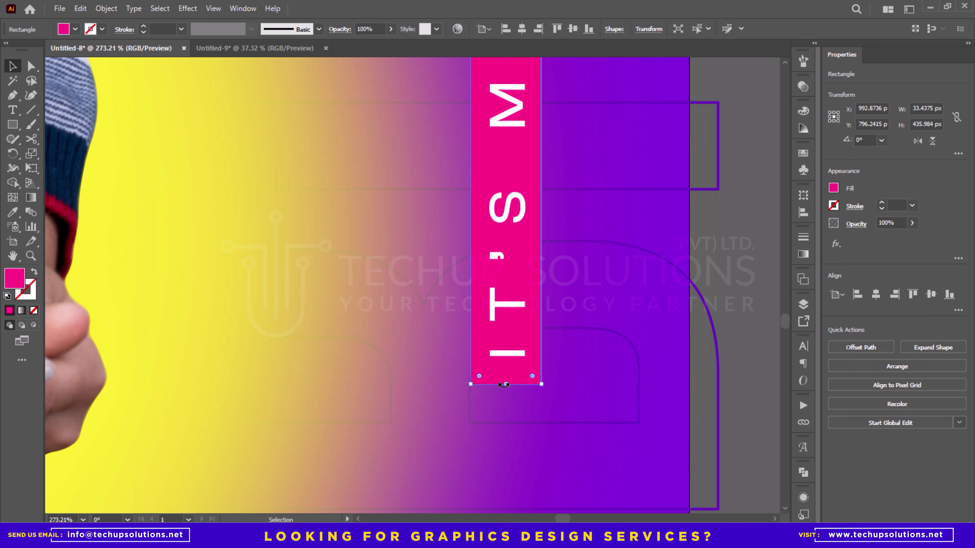
{"action": "key", "text": "ctrl+space"}
{"action": "left_click_drag", "start_coordinate": [528, 354], "coordinate": [405, 364]}
{"action": "key", "text": "space"}
{"action": "left_click_drag", "start_coordinate": [536, 101], "coordinate": [472, 286]}
{"action": "key", "text": "ctrl+space"}
{"action": "mouse_move", "coordinate": [511, 191]}
{"action": "left_mouse_down"}
{"action": "mouse_move", "coordinate": [545, 189]}
{"action": "mouse_move", "coordinate": [506, 188]}
{"action": "left_mouse_up"}
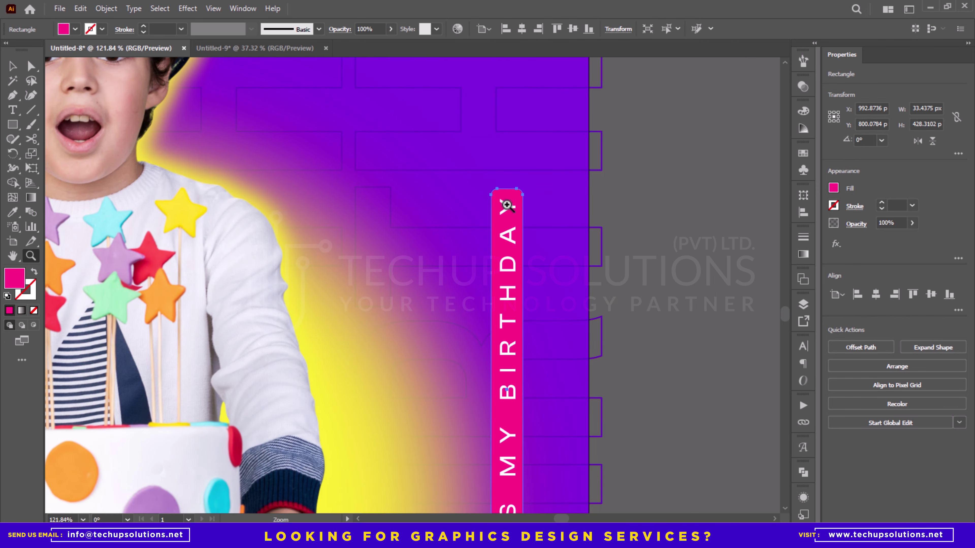
Step: Group the label text with its pink bar, move the group slightly upward and bring it to the front
{"action": "left_click", "coordinate": [510, 209], "text": "shift"}
{"action": "key", "text": "ctrl+g"}
{"action": "key", "text": "ctrl+space"}
{"action": "left_click_drag", "start_coordinate": [498, 244], "coordinate": [291, 261]}
{"action": "key", "text": "space"}
{"action": "left_click_drag", "start_coordinate": [491, 300], "coordinate": [496, 222]}
{"action": "right_click", "coordinate": [499, 221]}
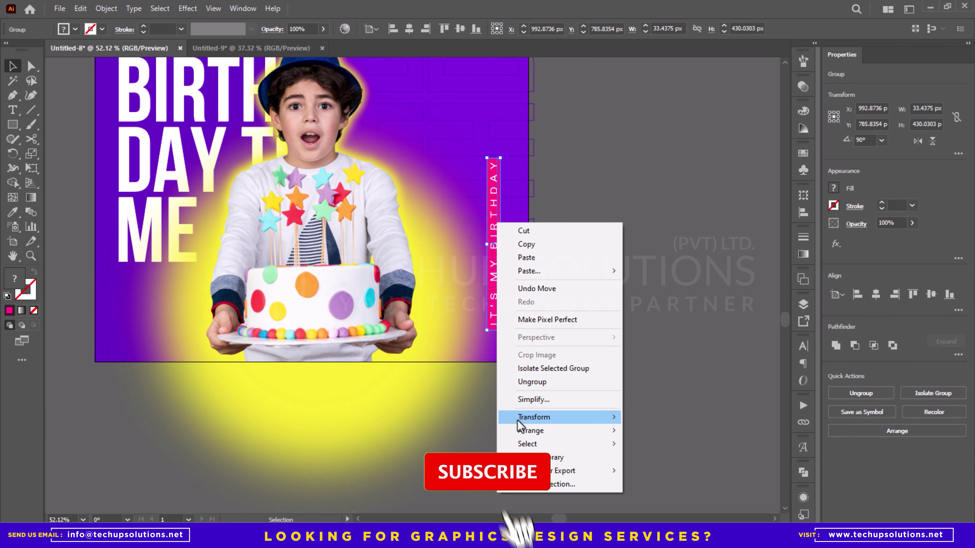
{"action": "mouse_move", "coordinate": [525, 431]}
{"action": "left_click", "coordinate": [673, 432]}
{"action": "left_click", "coordinate": [598, 386]}
{"action": "key", "text": "ctrl+space"}
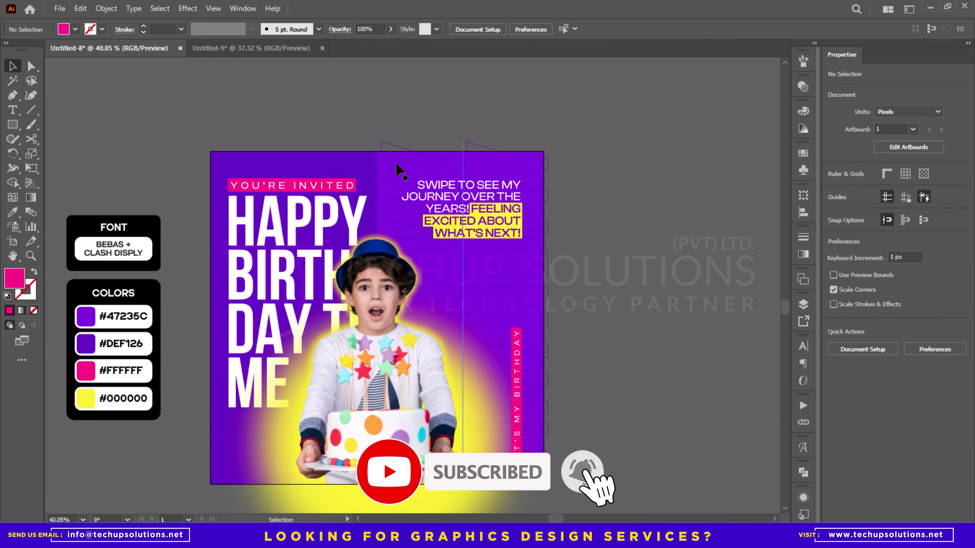
Step: Duplicate the 1080 px purple background square in front of all artwork and move the copy down and to the right
{"action": "left_click", "coordinate": [383, 163]}
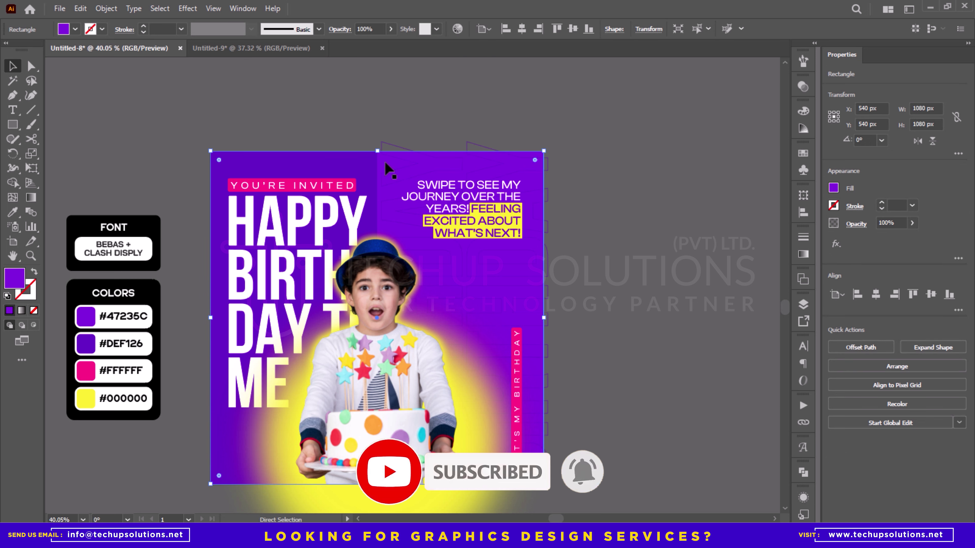
{"action": "key", "text": "Delete"}
{"action": "key", "text": "ctrl+z"}
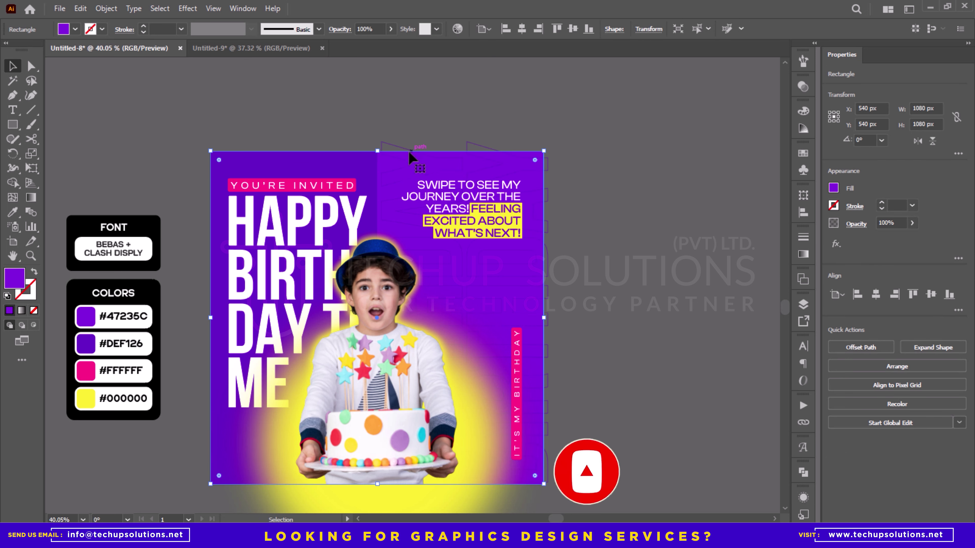
{"action": "left_click_drag", "start_coordinate": [409, 155], "coordinate": [534, 159]}
{"action": "key", "text": "ctrl+x"}
{"action": "key", "text": "ctrl+f"}
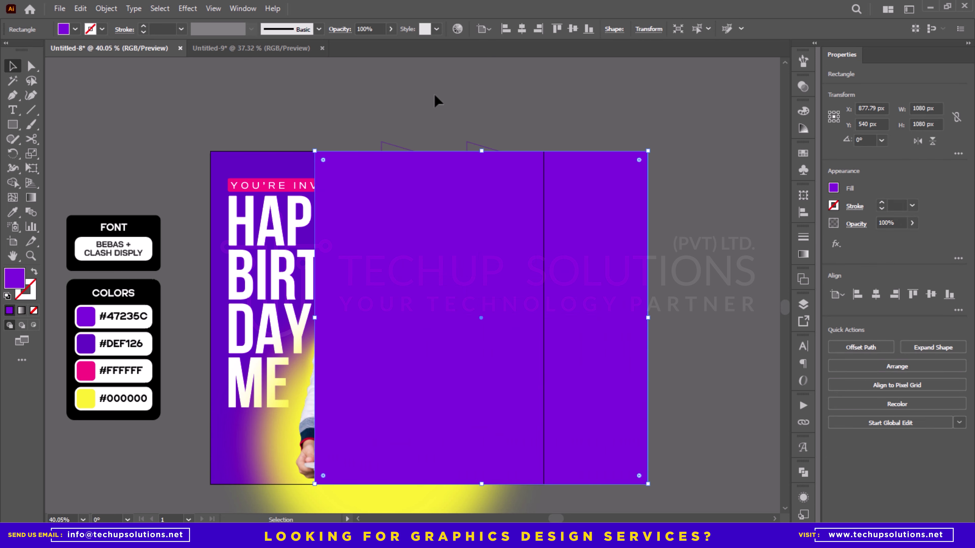
{"action": "left_click", "coordinate": [433, 93]}
{"action": "left_click_drag", "start_coordinate": [405, 181], "coordinate": [499, 290]}
{"action": "left_click", "coordinate": [408, 172]}
{"action": "left_click", "coordinate": [408, 125]}
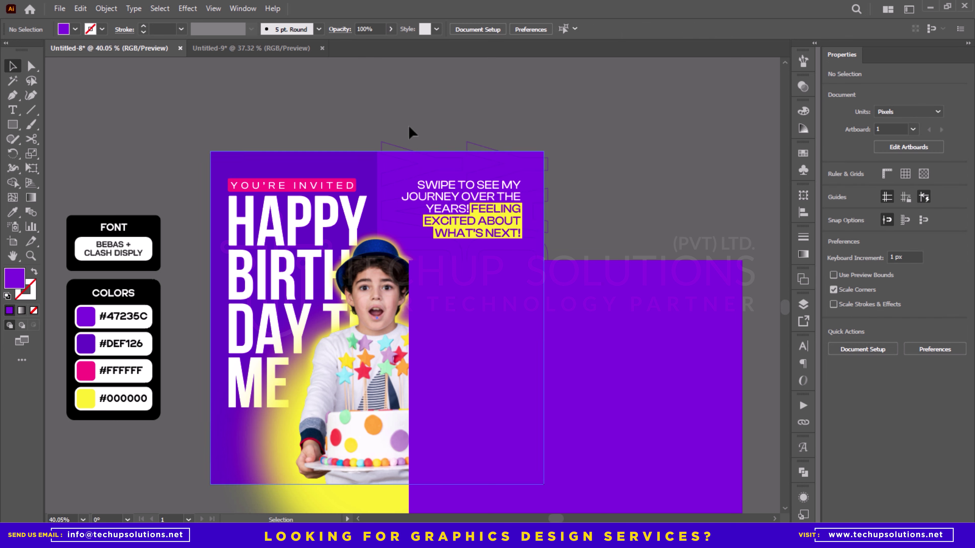
Step: Align the purple copy with the background square by horizontal center and top edge so it covers the artboard
{"action": "left_click", "coordinate": [625, 329]}
{"action": "left_click", "coordinate": [419, 179], "text": "shift"}
{"action": "left_click", "coordinate": [420, 179]}
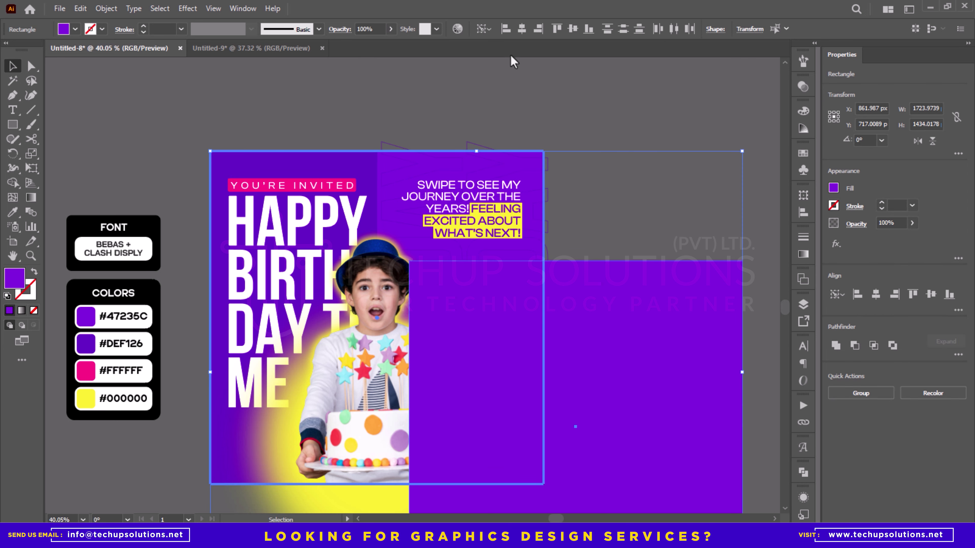
{"action": "left_click", "coordinate": [525, 33]}
{"action": "left_click", "coordinate": [557, 28]}
{"action": "left_click", "coordinate": [573, 134]}
{"action": "left_click", "coordinate": [573, 133]}
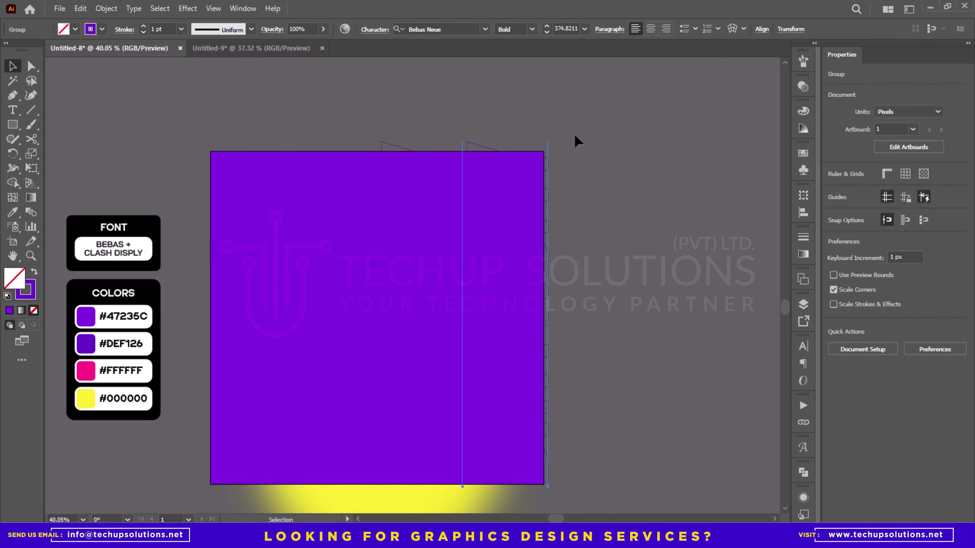
Step: Select all the artwork and make a clipping mask with the purple square covering the artboard
{"action": "left_click", "coordinate": [603, 170]}
{"action": "left_click_drag", "start_coordinate": [598, 135], "coordinate": [596, 83]}
{"action": "key", "text": "ctrl+a"}
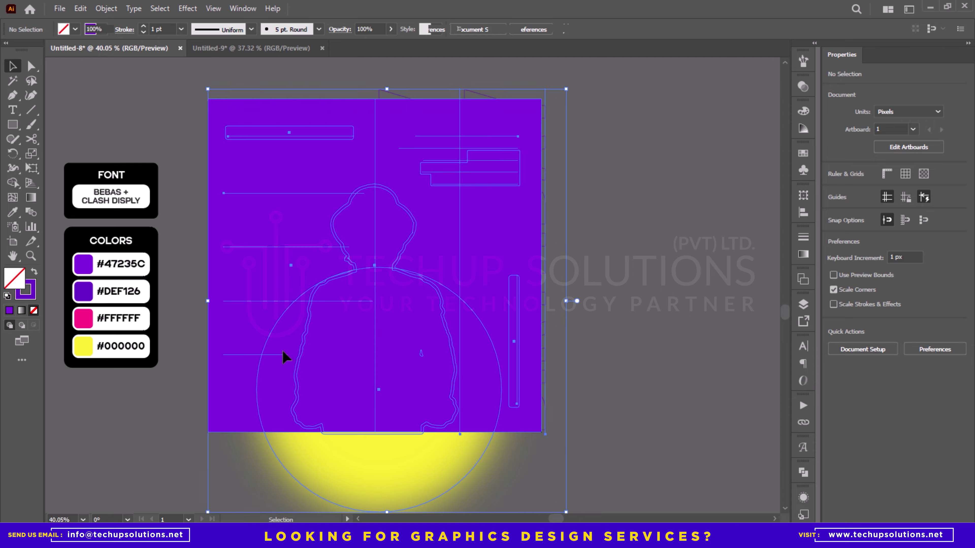
{"action": "right_click", "coordinate": [283, 93]}
{"action": "left_click", "coordinate": [338, 257]}
{"action": "left_click", "coordinate": [615, 202]}
{"action": "left_click_drag", "start_coordinate": [616, 201], "coordinate": [688, 207]}
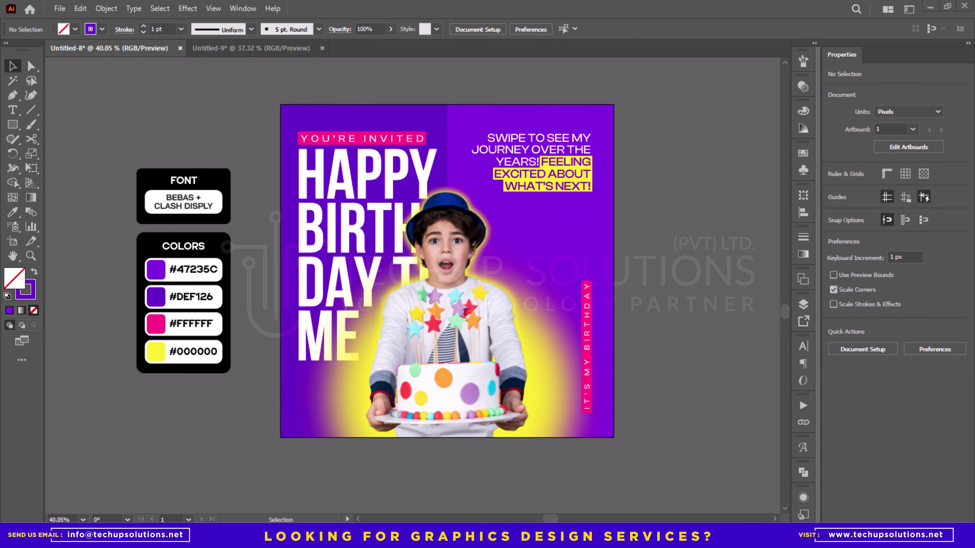